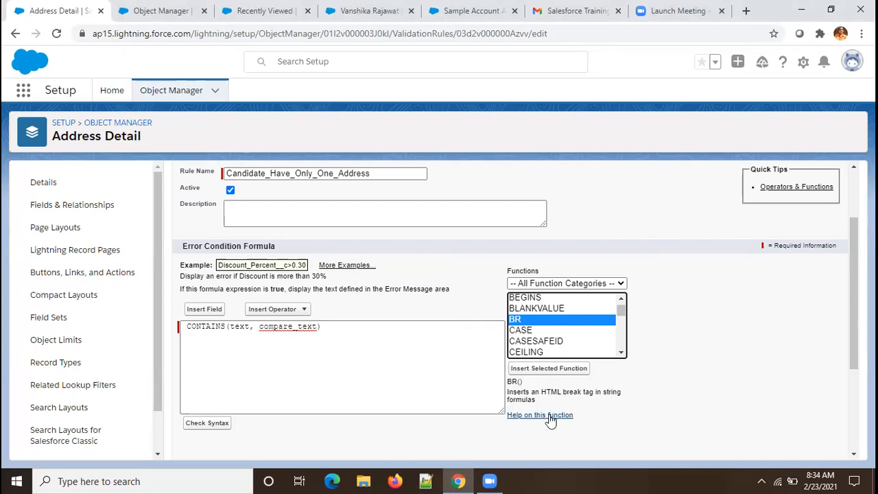
Step: Open the Salesforce Help article on formula functions from the BR function's help link
{"action": "left_click", "coordinate": [551, 415]}
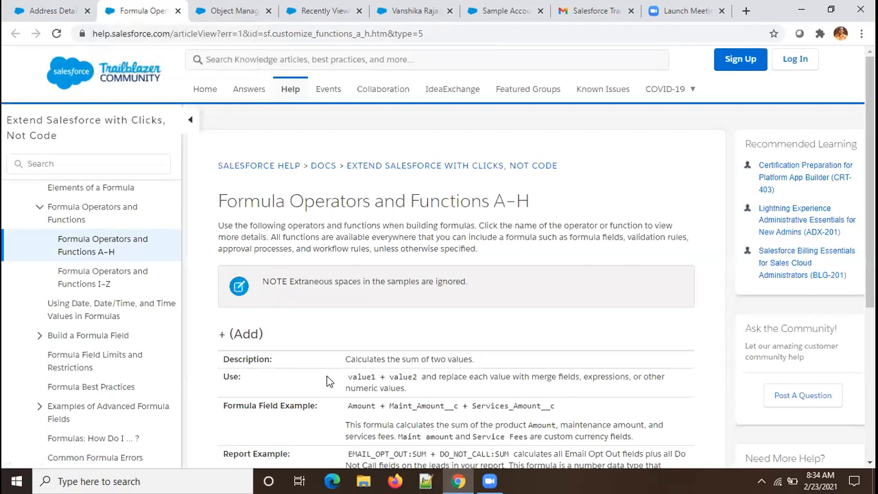
{"action": "scroll", "coordinate": [327, 381], "scroll_direction": "down", "scroll_amount": 1}
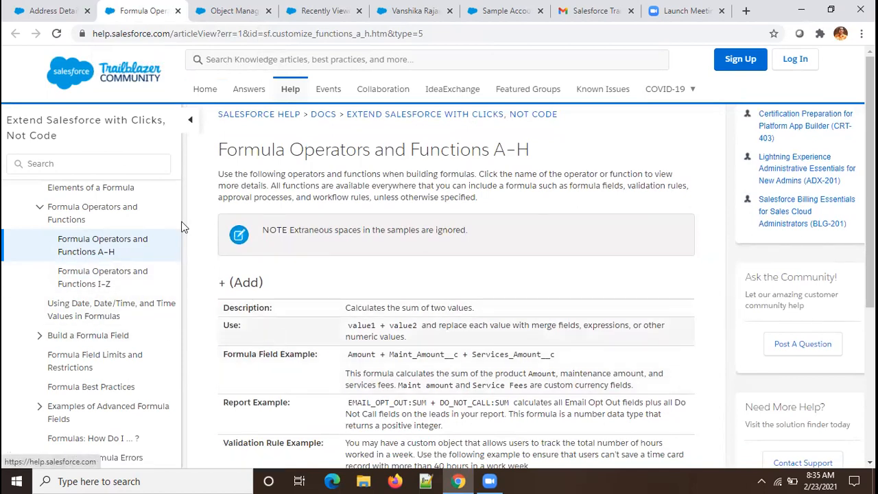
{"action": "left_click", "coordinate": [135, 167]}
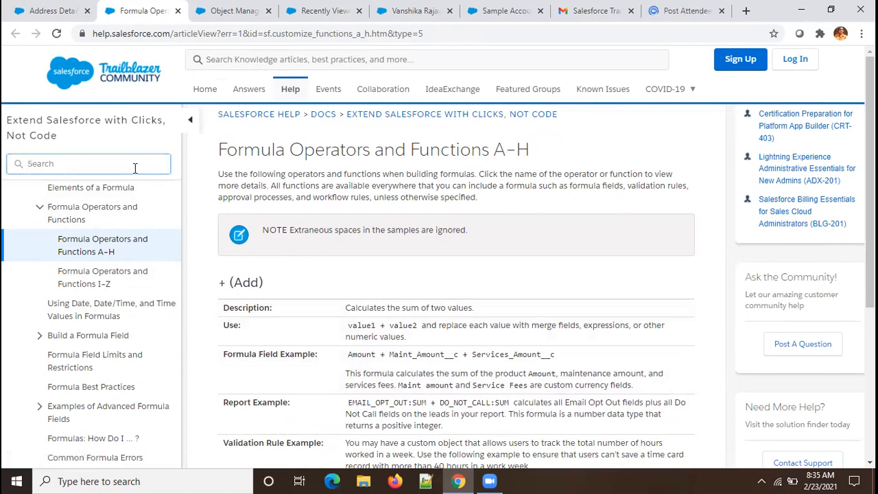
Step: Search the page for BR and read its line-break description and mailing-address CASE example
{"action": "key", "text": "ctrl+f"}
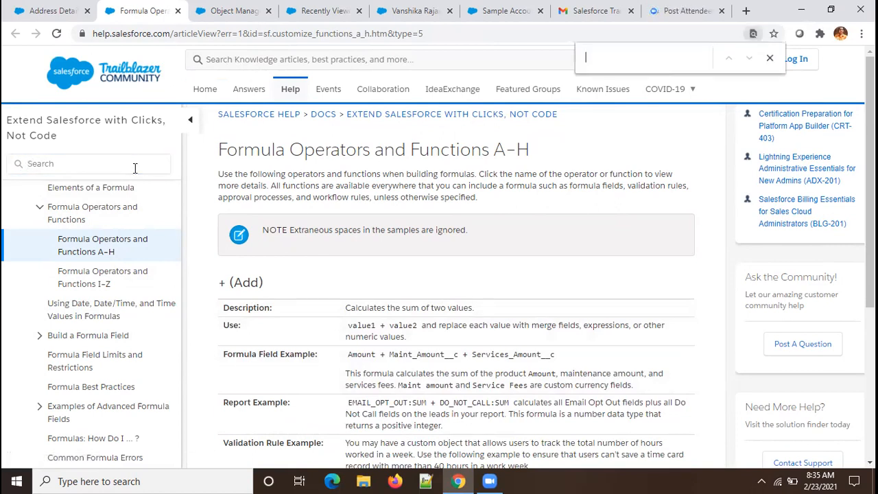
{"action": "type", "text": "8"}
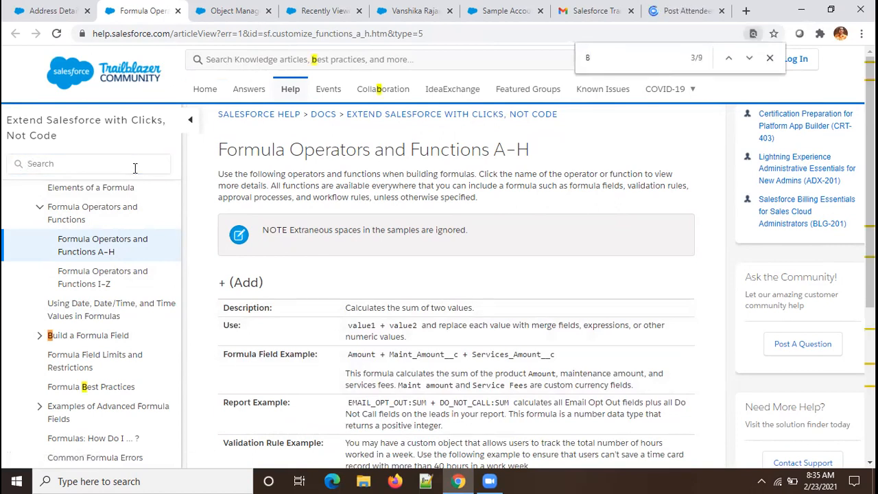
{"action": "type", "text": "R"}
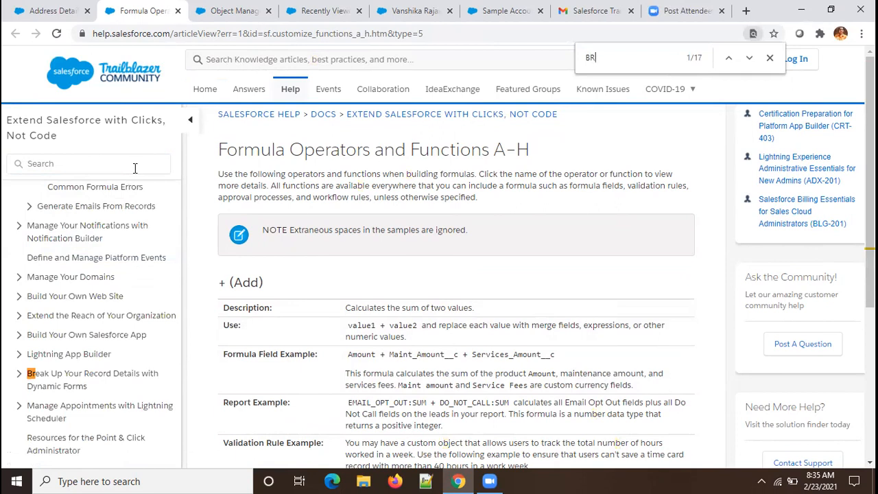
{"action": "key", "text": "Return"}
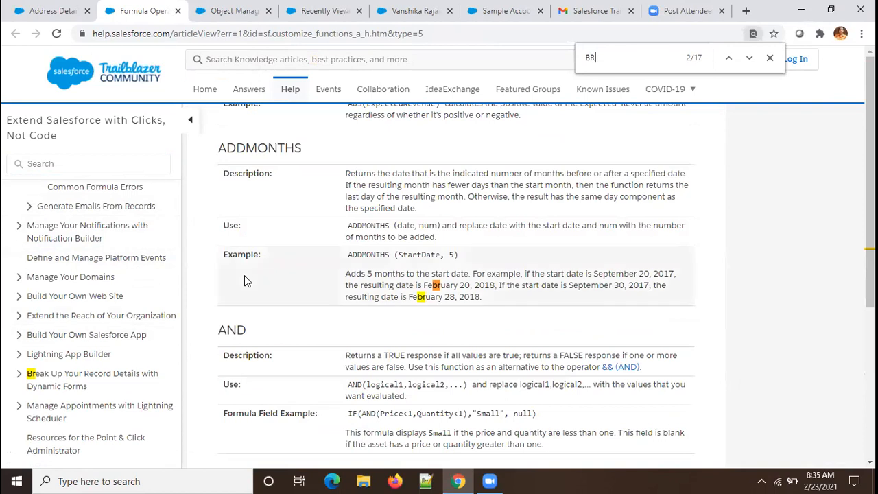
{"action": "key", "text": "Return"}
{"action": "key", "text": "Return"}
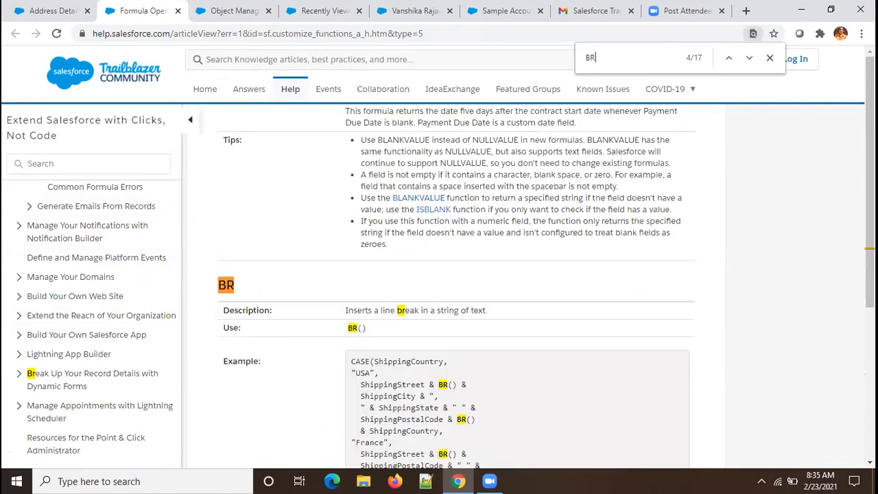
{"action": "scroll", "coordinate": [523, 327], "scroll_direction": "down", "scroll_amount": 1}
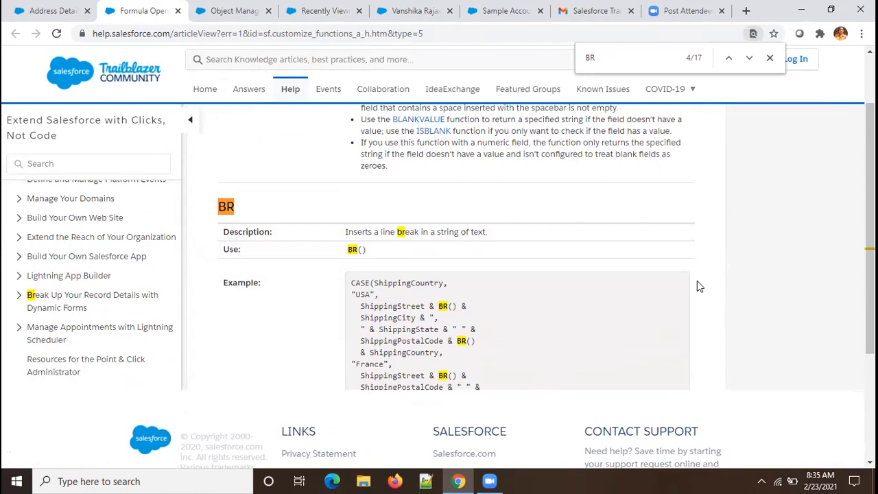
{"action": "mouse_move", "coordinate": [869, 226]}
{"action": "left_mouse_down"}
{"action": "mouse_move", "coordinate": [870, 256]}
{"action": "mouse_move", "coordinate": [870, 238]}
{"action": "left_mouse_up"}
{"action": "scroll", "coordinate": [711, 261], "scroll_direction": "down", "scroll_amount": 1}
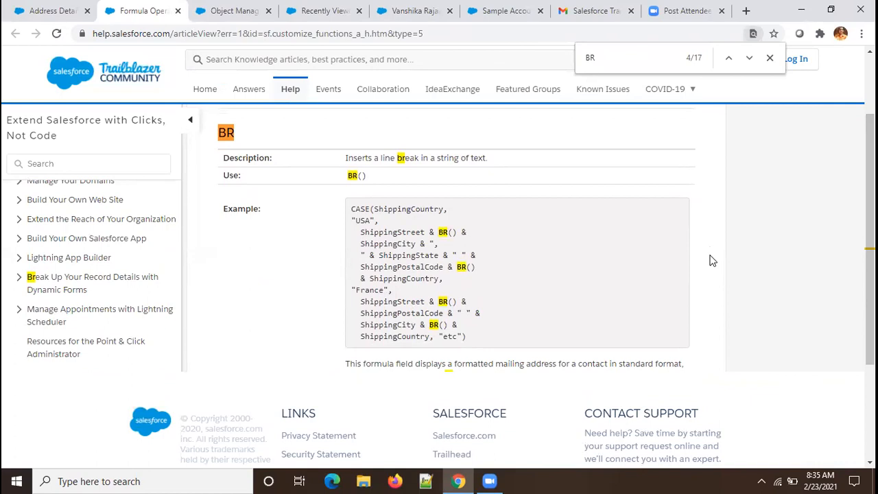
{"action": "scroll", "coordinate": [711, 261], "scroll_direction": "down", "scroll_amount": 1}
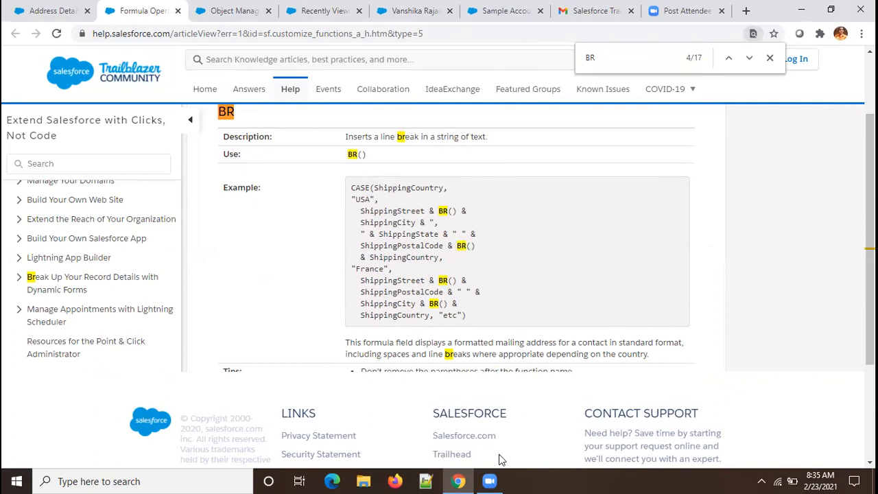
{"action": "mouse_move", "coordinate": [494, 478]}
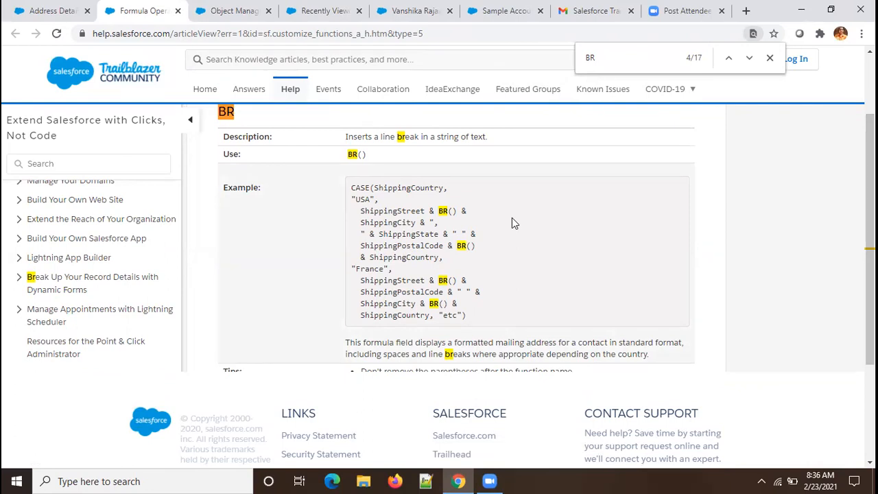
Step: Filter Object Manager by 'add' and show Address Detail's Fields & Relationships, including Candidate, City, Street, ZipCode
{"action": "left_click", "coordinate": [51, 10]}
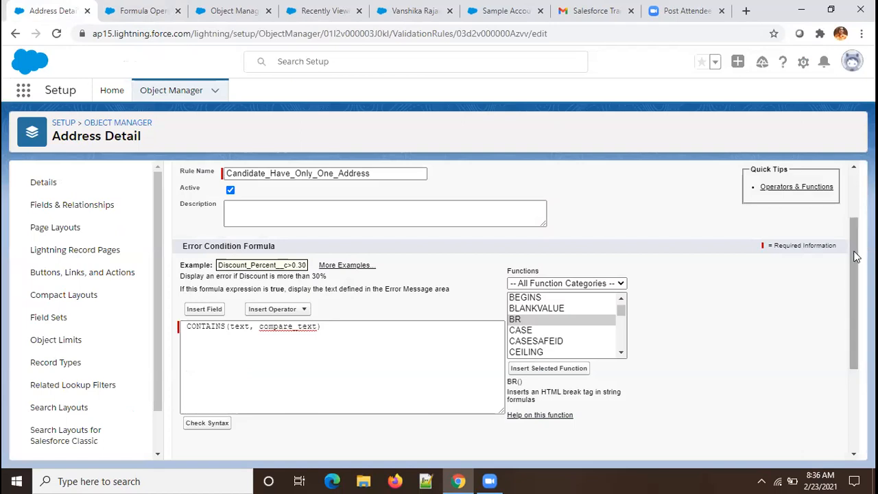
{"action": "scroll", "coordinate": [851, 195], "scroll_direction": "up", "scroll_amount": 3}
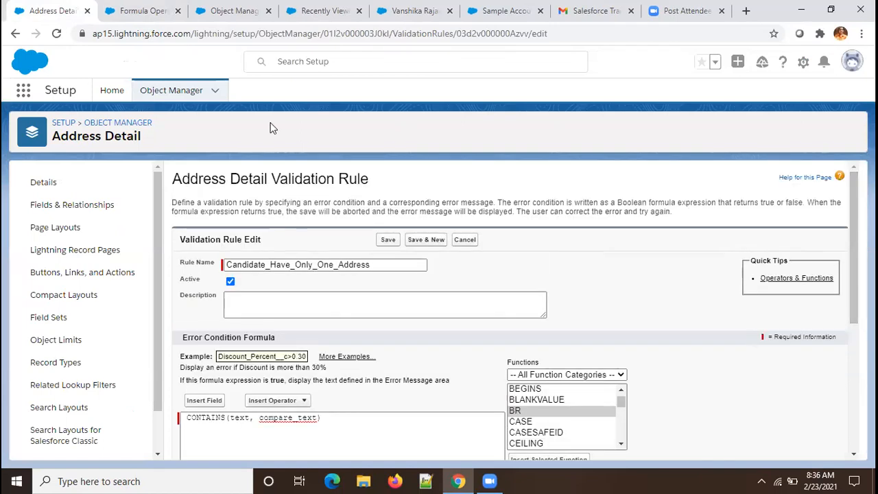
{"action": "left_click", "coordinate": [116, 126]}
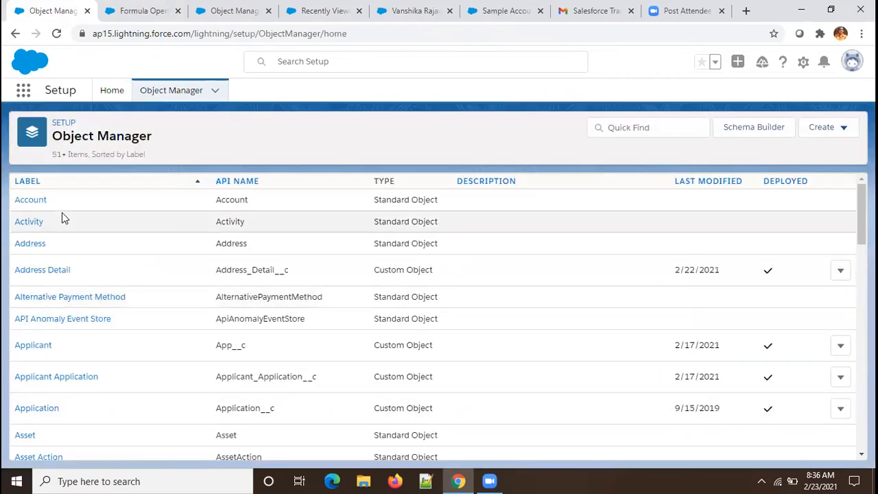
{"action": "left_click", "coordinate": [627, 127]}
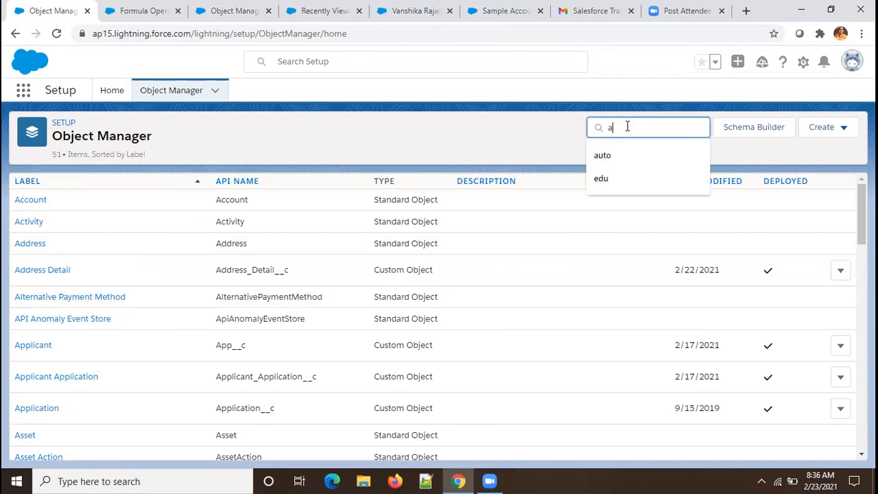
{"action": "type", "text": "add"}
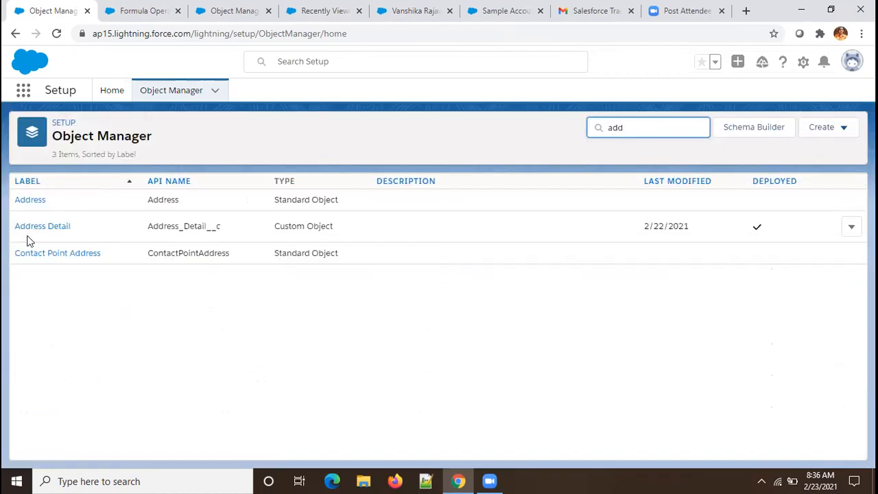
{"action": "left_click", "coordinate": [36, 230]}
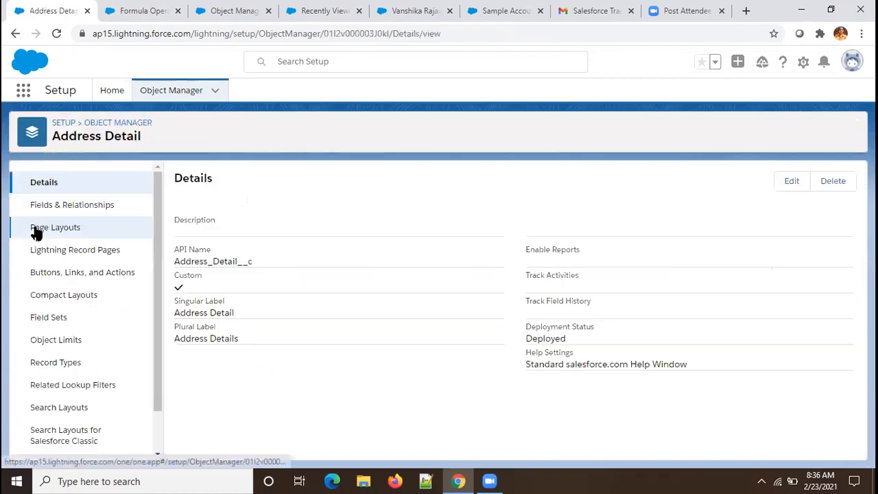
{"action": "left_click", "coordinate": [59, 206]}
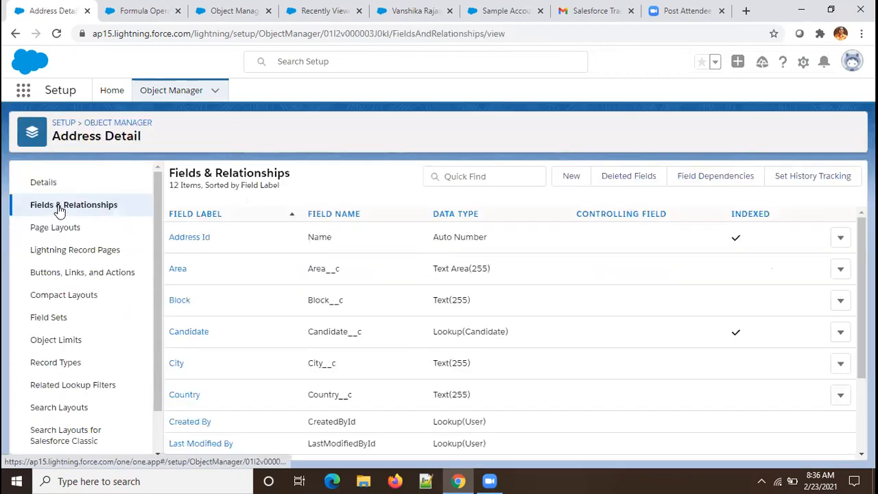
{"action": "mouse_move", "coordinate": [862, 274]}
{"action": "left_mouse_down"}
{"action": "mouse_move", "coordinate": [863, 301]}
{"action": "mouse_move", "coordinate": [862, 272]}
{"action": "left_mouse_up"}
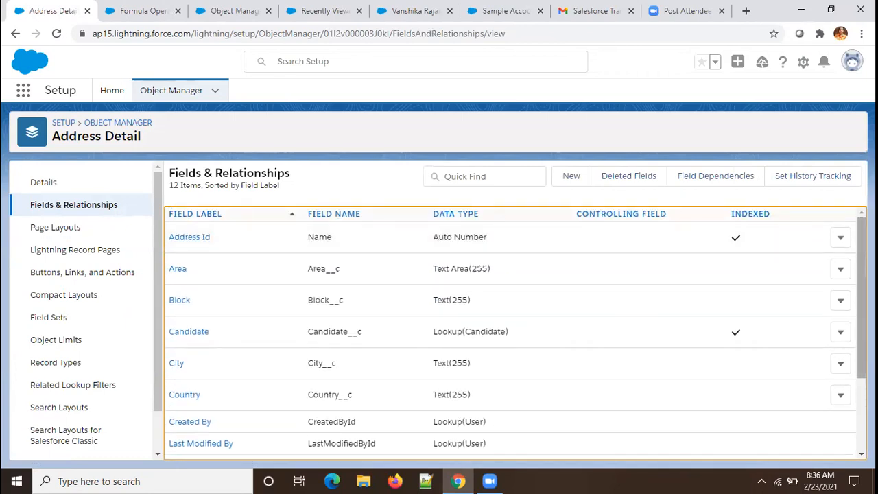
{"action": "scroll", "coordinate": [515, 332], "scroll_direction": "down", "scroll_amount": 3}
{"action": "left_click_drag", "start_coordinate": [863, 318], "coordinate": [863, 330]}
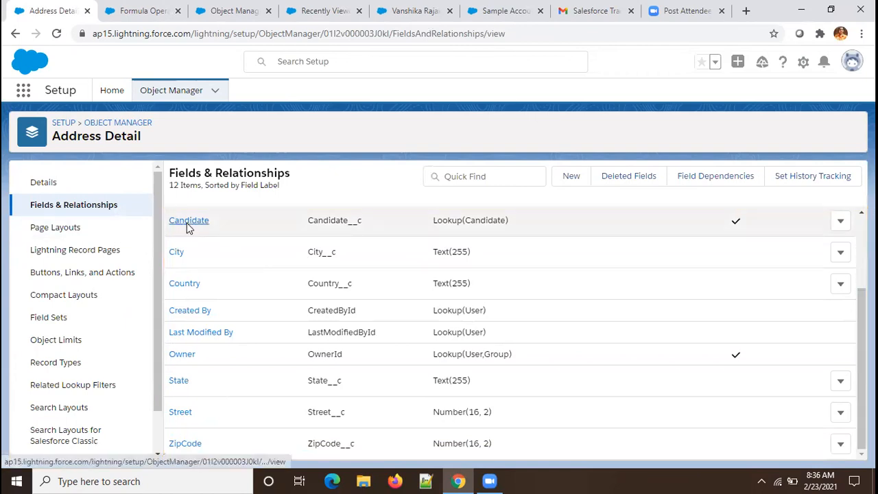
Step: Open the Address Detail Candidate Lookup(Candidate) field's detail page
{"action": "left_click", "coordinate": [186, 226]}
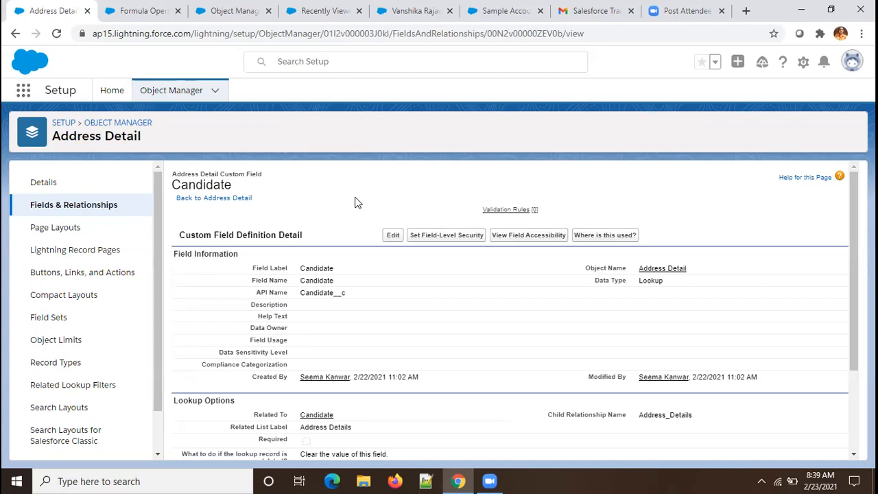
Step: Change the Candidate field's type from Lookup to Master-Detail Relationship and save it
{"action": "left_click", "coordinate": [394, 235]}
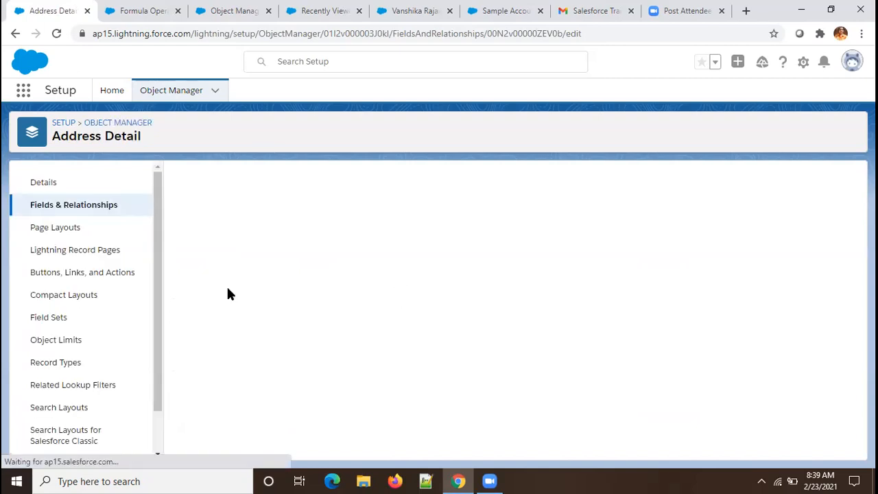
{"action": "left_click", "coordinate": [407, 229]}
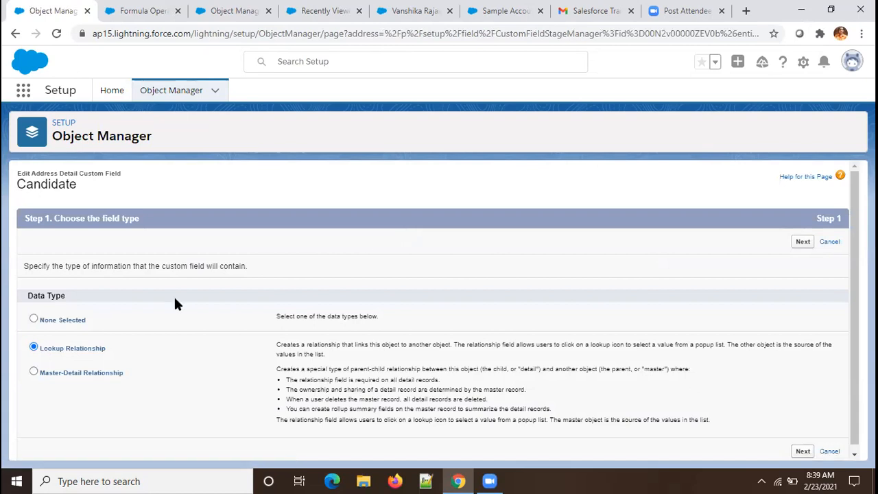
{"action": "left_click", "coordinate": [33, 372]}
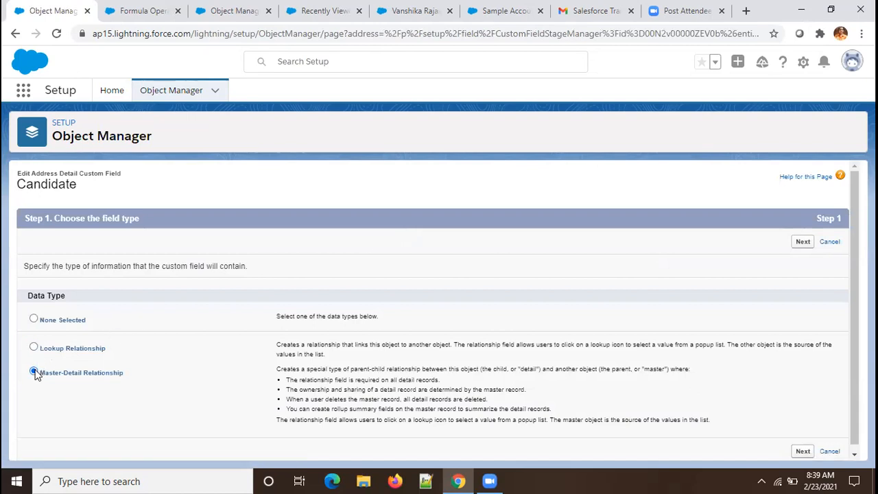
{"action": "left_click", "coordinate": [802, 242]}
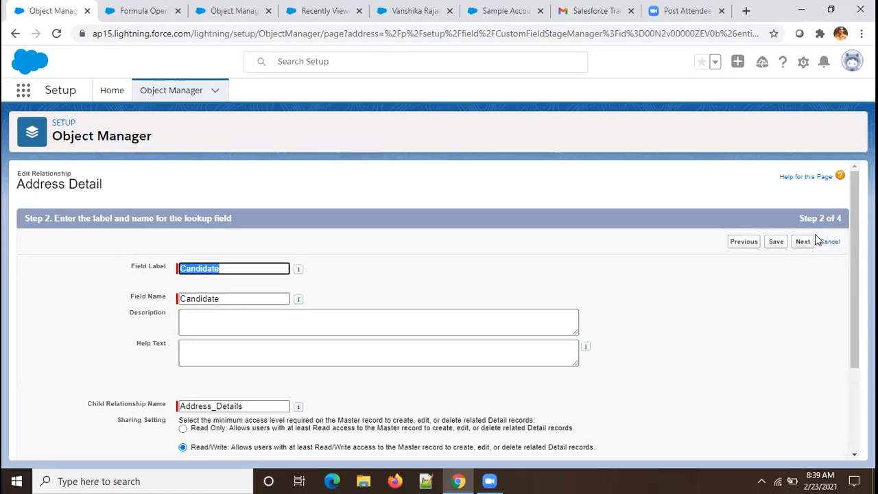
{"action": "left_click", "coordinate": [803, 243]}
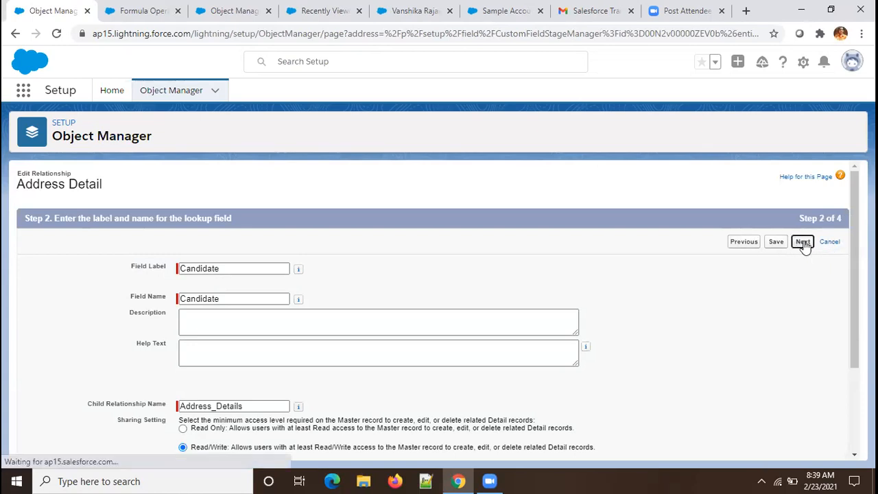
{"action": "left_click", "coordinate": [783, 243]}
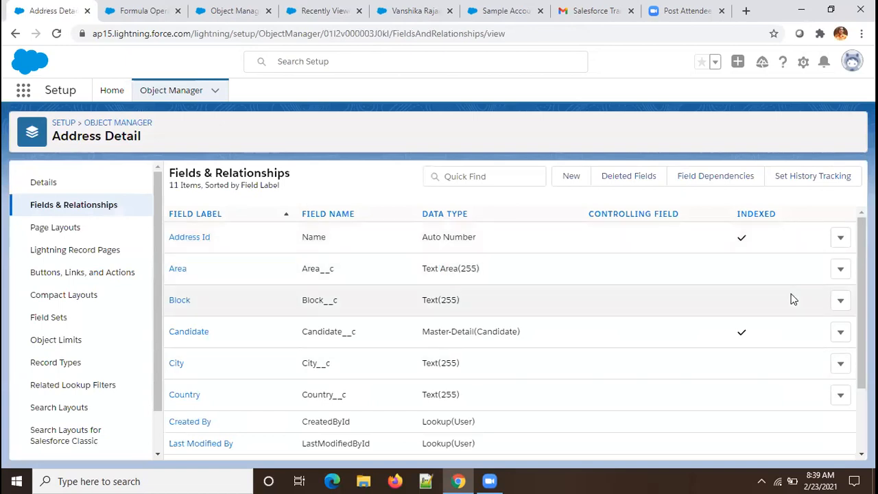
Step: Return to the Object Manager list and filter it with 'candi'
{"action": "scroll", "coordinate": [515, 332], "scroll_direction": "down", "scroll_amount": 3}
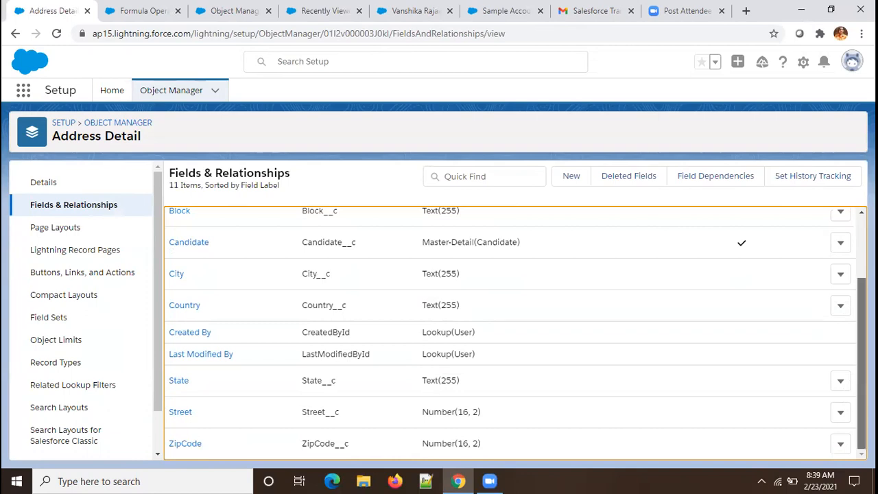
{"action": "scroll", "coordinate": [514, 333], "scroll_direction": "up", "scroll_amount": 1}
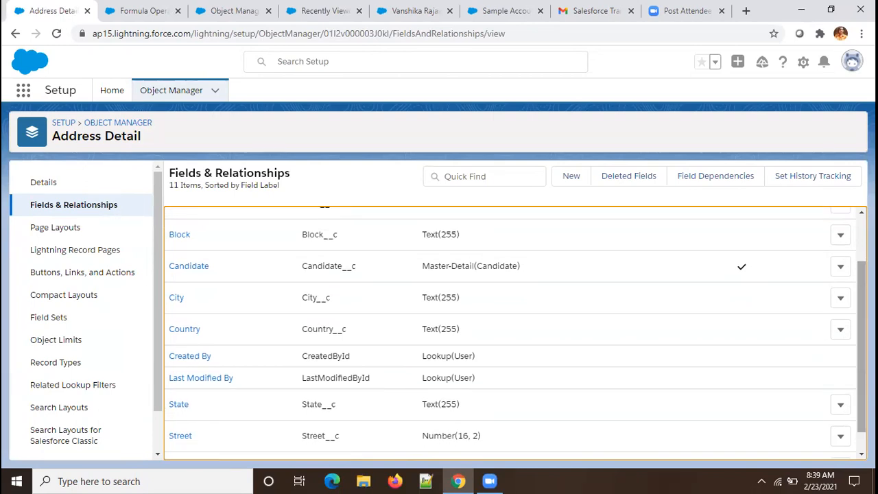
{"action": "left_click", "coordinate": [155, 94]}
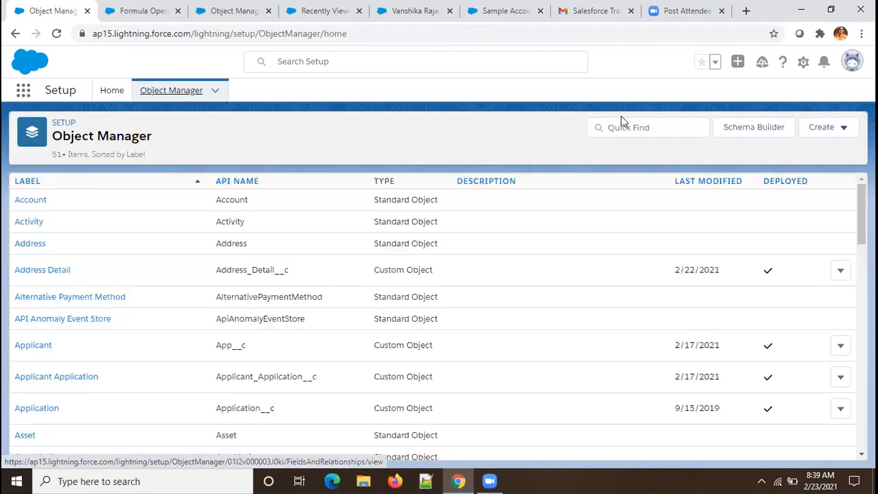
{"action": "left_click", "coordinate": [622, 123]}
{"action": "type", "text": "can"}
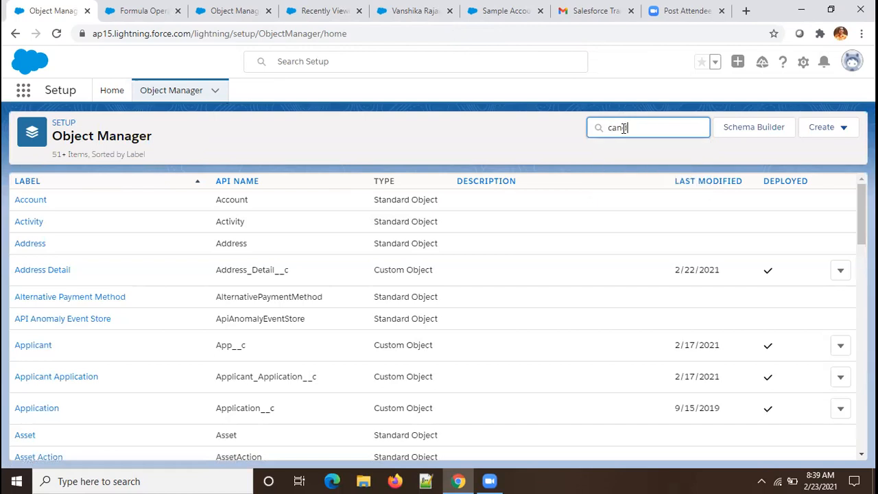
{"action": "type", "text": "di"}
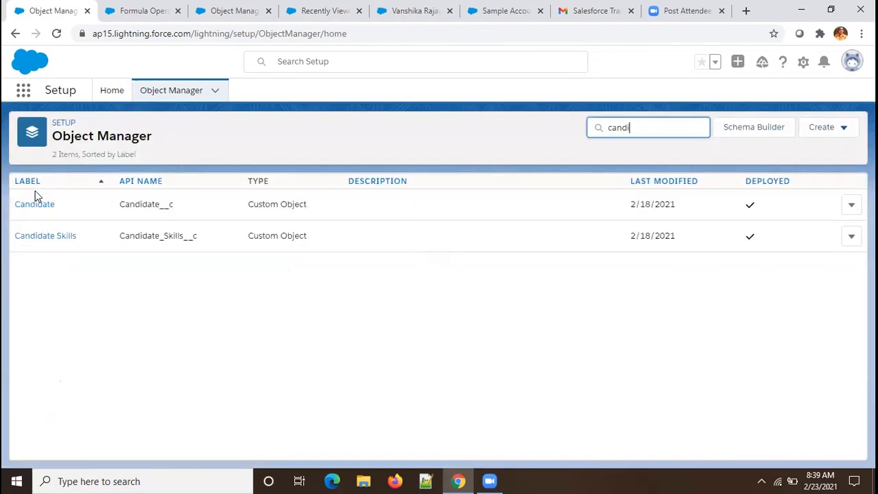
Step: Start a new Roll-Up Summary field in the Candidate object's Fields & Relationships
{"action": "left_click", "coordinate": [30, 203]}
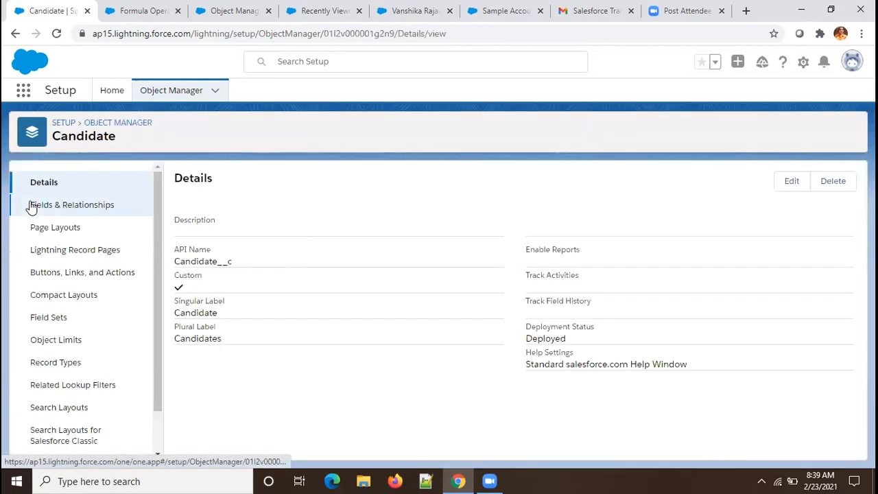
{"action": "left_click", "coordinate": [69, 210]}
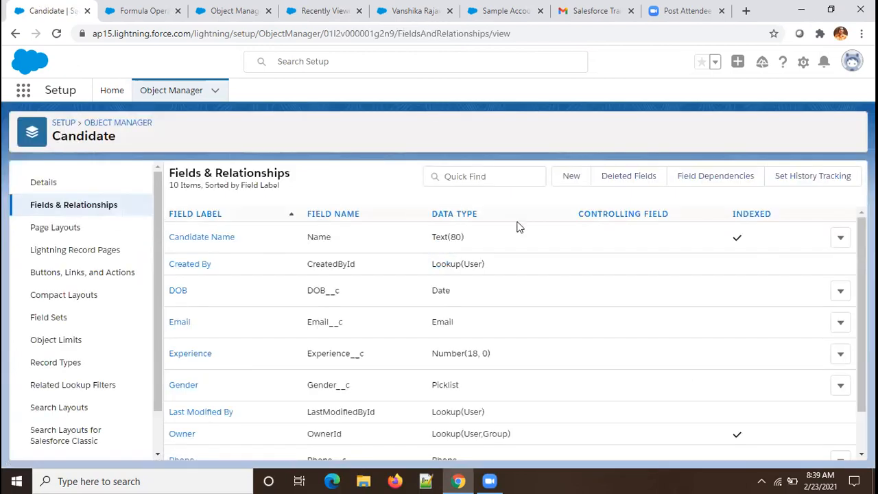
{"action": "left_click", "coordinate": [570, 177]}
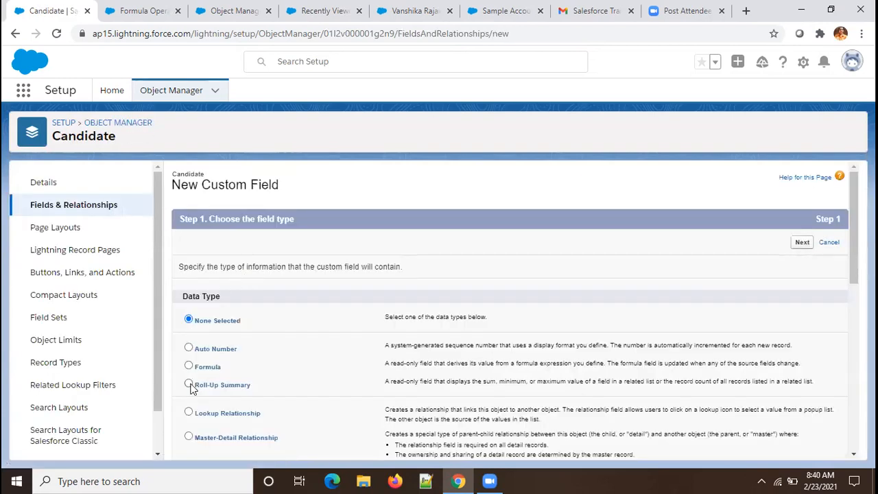
{"action": "left_click", "coordinate": [190, 386]}
{"action": "left_click", "coordinate": [797, 243]}
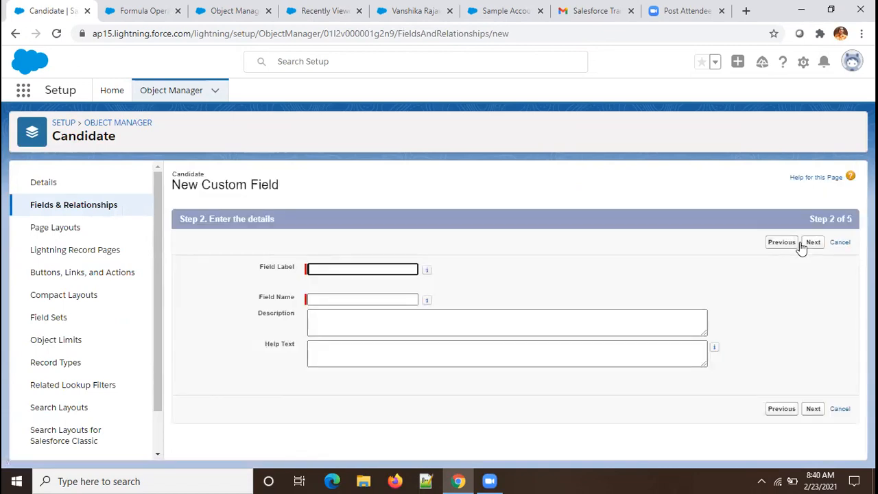
Step: Label the field 'Count Address' (name Count_Address) and advance to the calculation step
{"action": "left_click", "coordinate": [358, 269]}
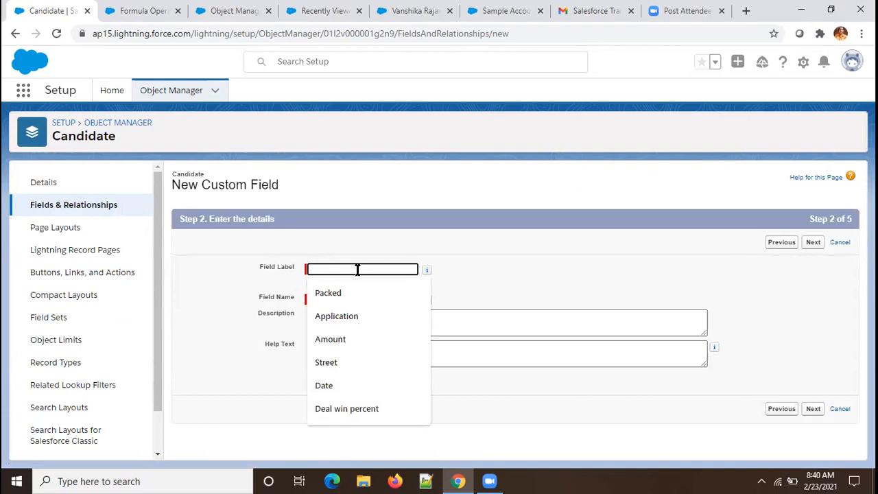
{"action": "type", "text": "A"}
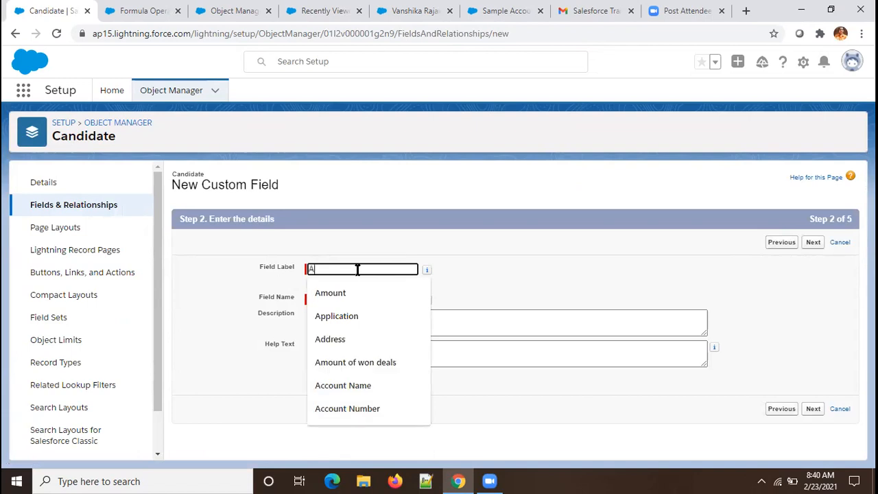
{"action": "key", "text": "BackSpace"}
{"action": "type", "text": "Cou"}
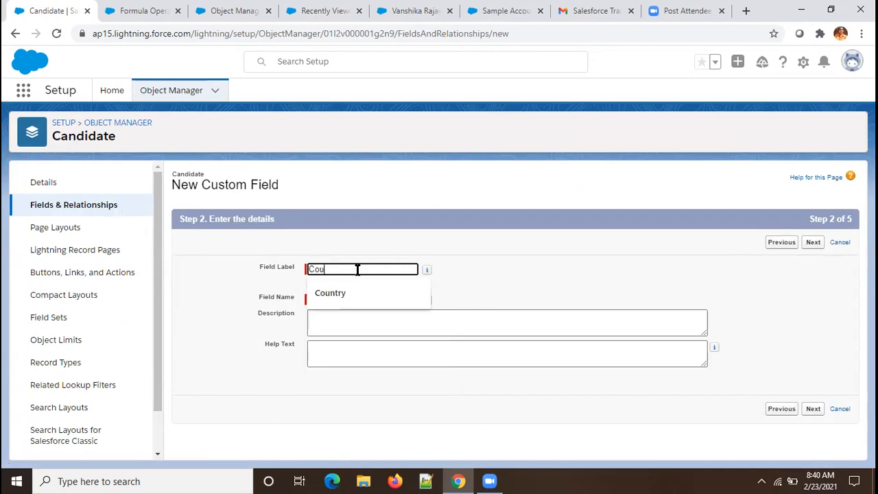
{"action": "type", "text": "nt Address"}
{"action": "left_click", "coordinate": [355, 300]}
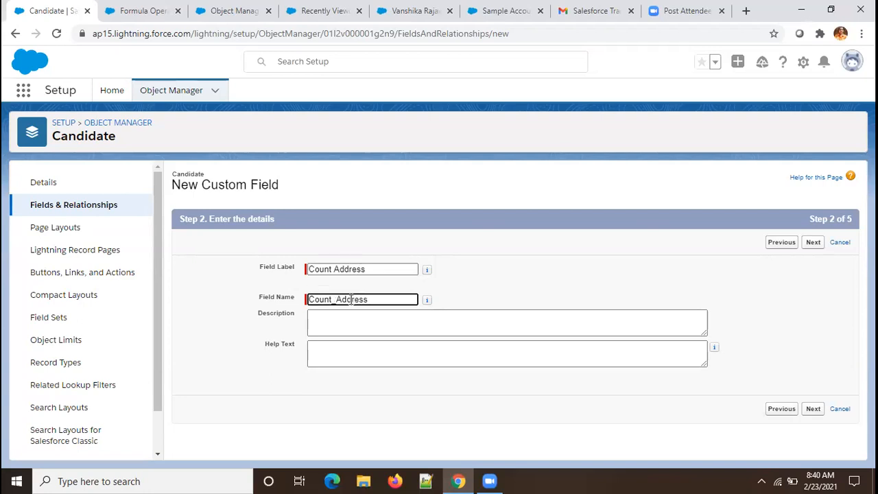
{"action": "left_click", "coordinate": [813, 243]}
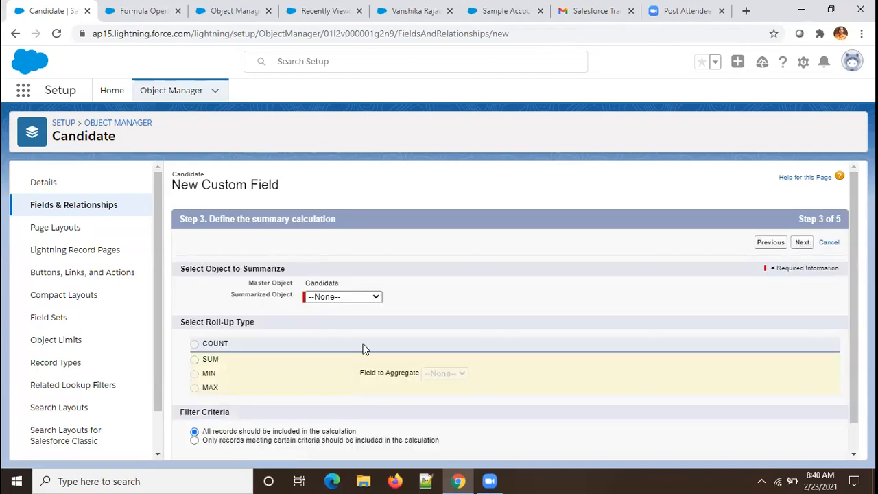
Step: Set Count Address to COUNT the Address Details records and save the field
{"action": "left_click", "coordinate": [365, 301]}
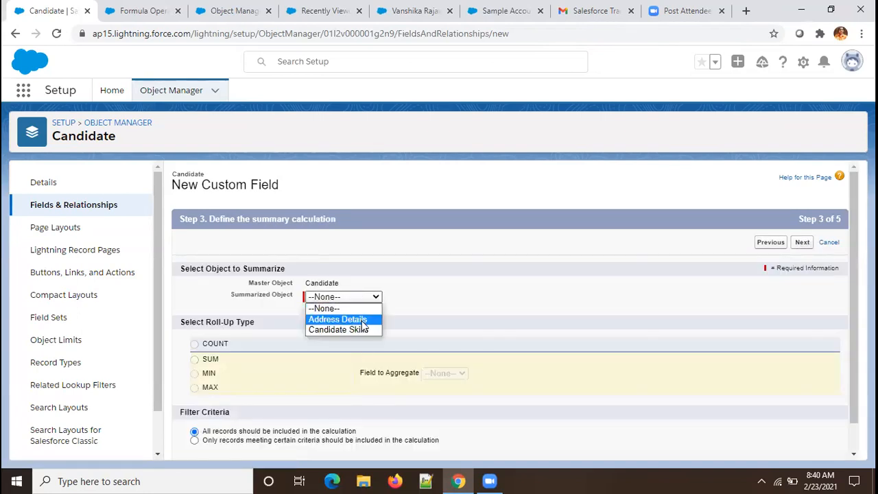
{"action": "left_click", "coordinate": [362, 319]}
{"action": "left_click", "coordinate": [194, 344]}
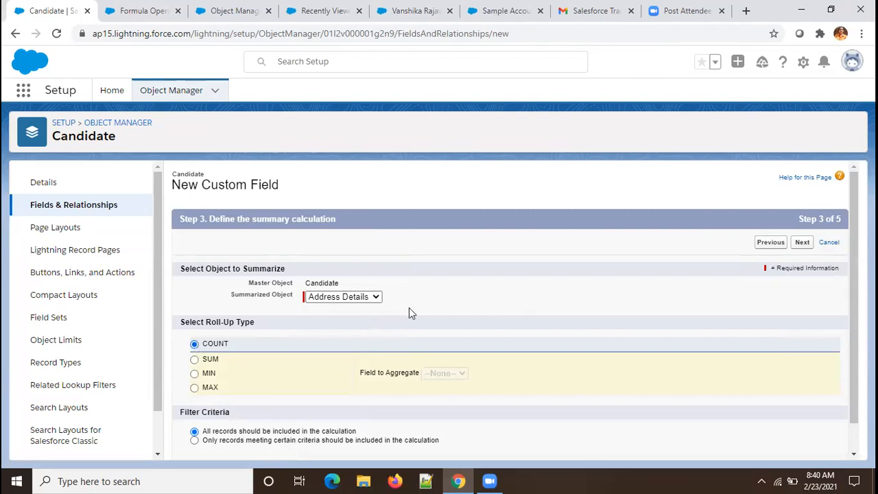
{"action": "left_click", "coordinate": [802, 244]}
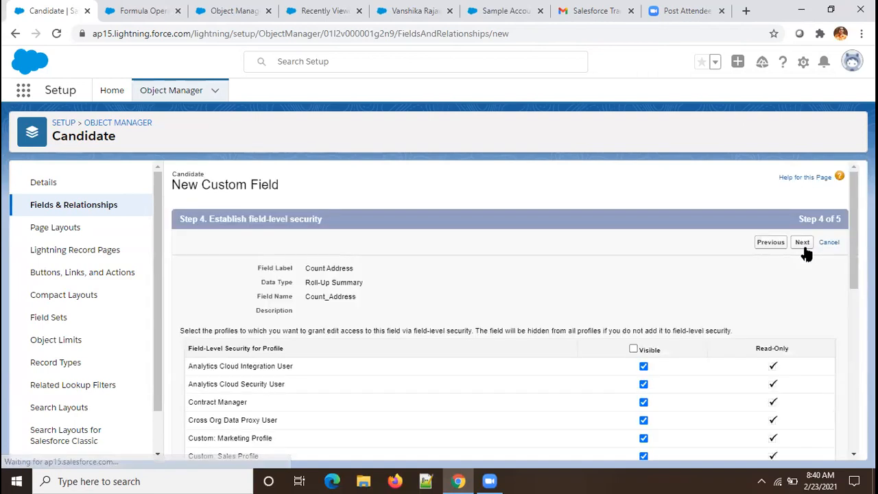
{"action": "left_click", "coordinate": [804, 246]}
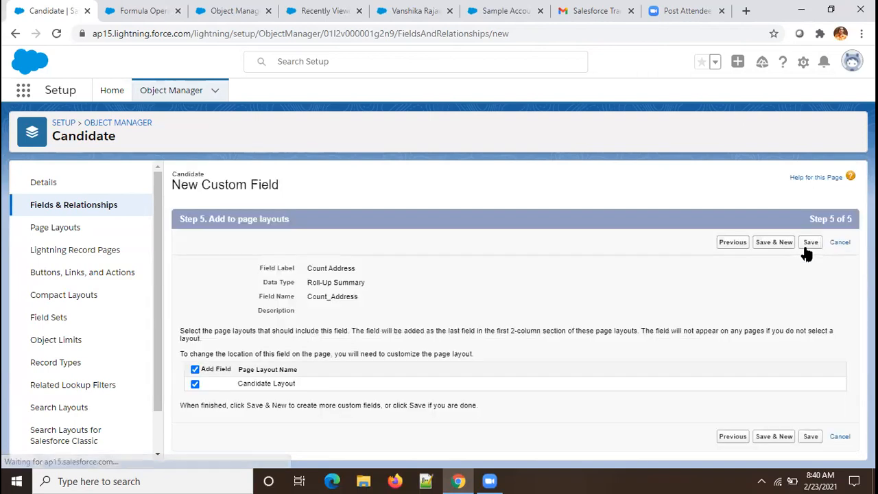
{"action": "left_click", "coordinate": [810, 244]}
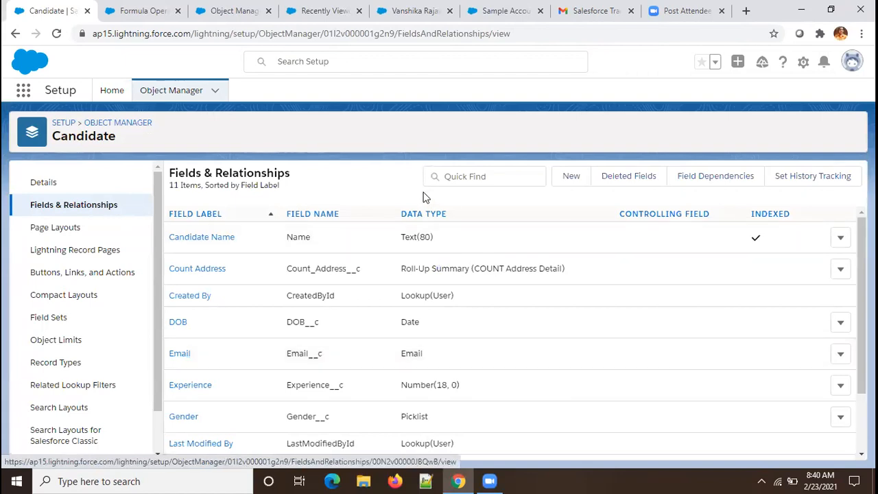
Step: Find Address Detail via 'addres' and open its Candidate_Have_Only_One_Address validation rule for editing
{"action": "left_click", "coordinate": [120, 123]}
{"action": "left_click", "coordinate": [635, 127]}
{"action": "type", "text": "addres"}
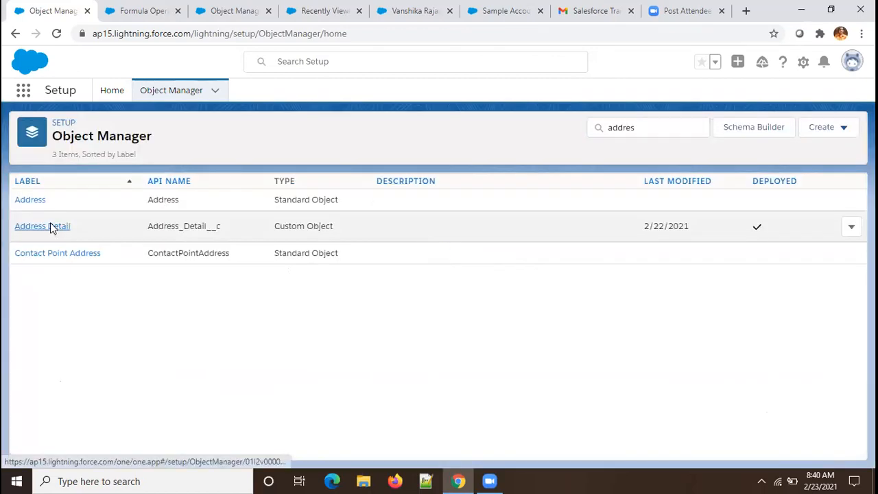
{"action": "left_click", "coordinate": [50, 226]}
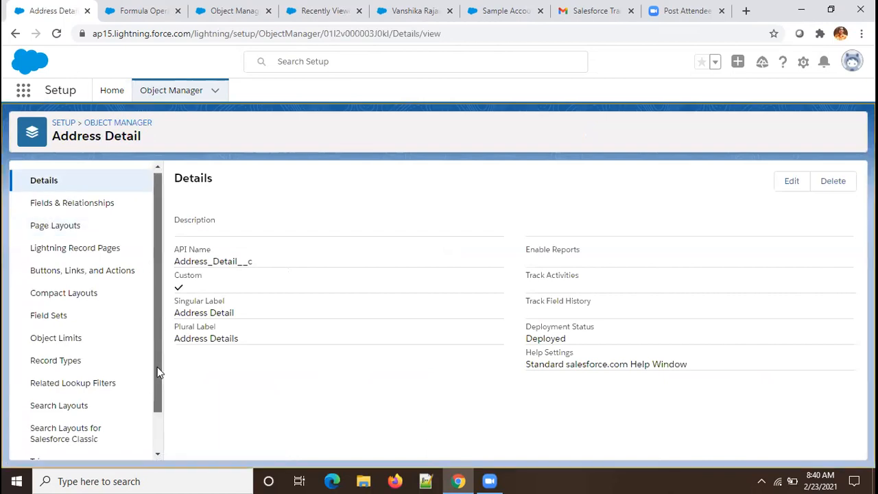
{"action": "scroll", "coordinate": [158, 373], "scroll_direction": "down", "scroll_amount": 2}
{"action": "left_click", "coordinate": [70, 442]}
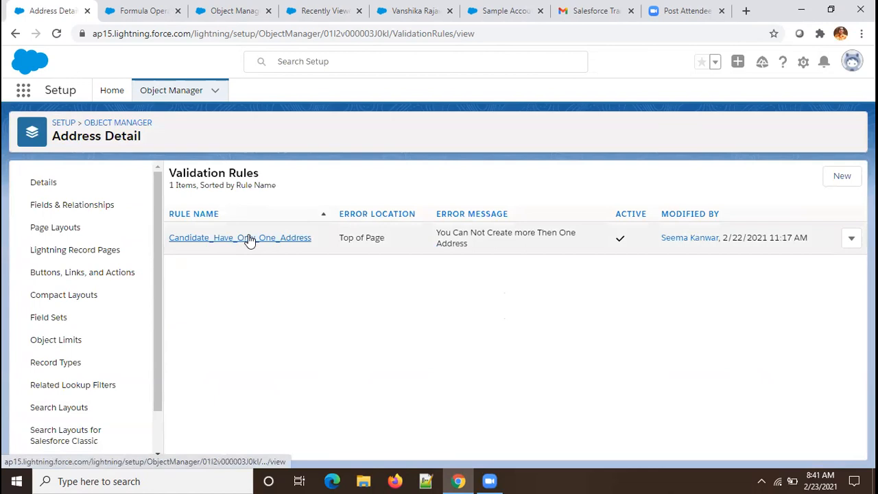
{"action": "left_click", "coordinate": [250, 238]}
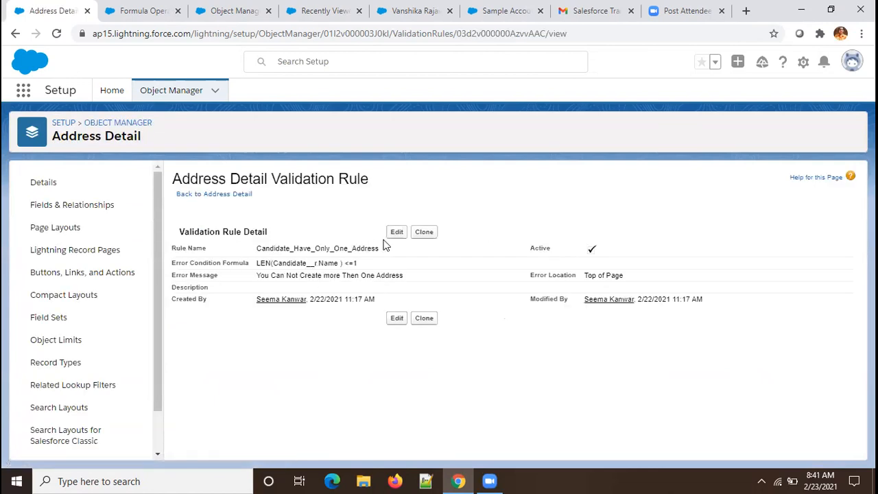
{"action": "left_click", "coordinate": [397, 233]}
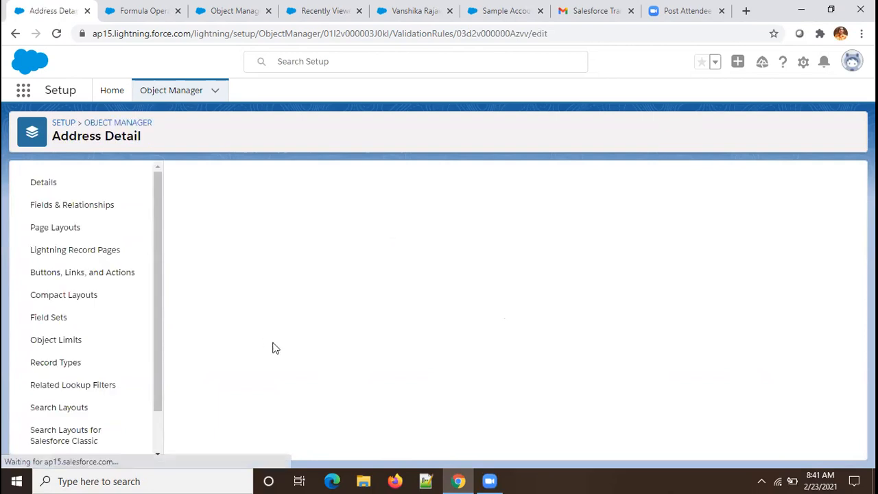
Step: Delete the old error condition formula from the validation rule
{"action": "left_click", "coordinate": [329, 418]}
{"action": "left_click_drag", "start_coordinate": [323, 417], "coordinate": [181, 424]}
{"action": "key", "text": "BackSpace"}
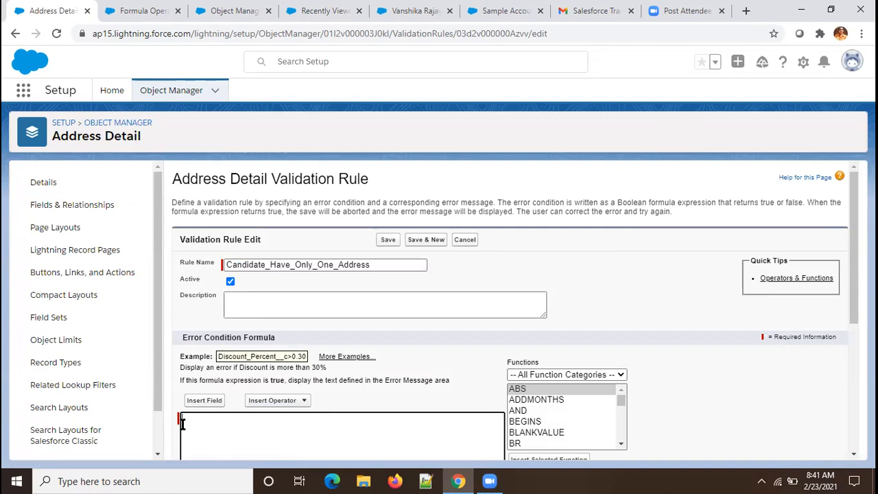
Step: Insert the Candidate > Count Address field, append '<=1', and save the rule
{"action": "left_click", "coordinate": [214, 402]}
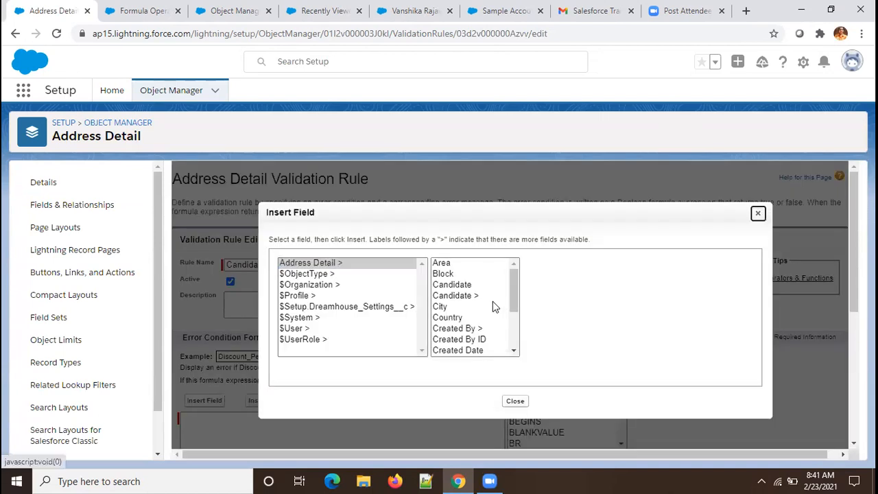
{"action": "left_click", "coordinate": [475, 296]}
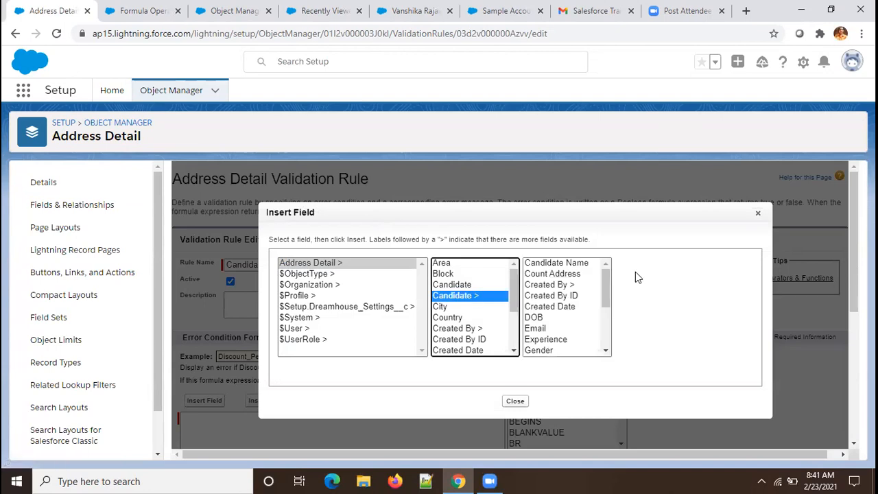
{"action": "left_click", "coordinate": [565, 273]}
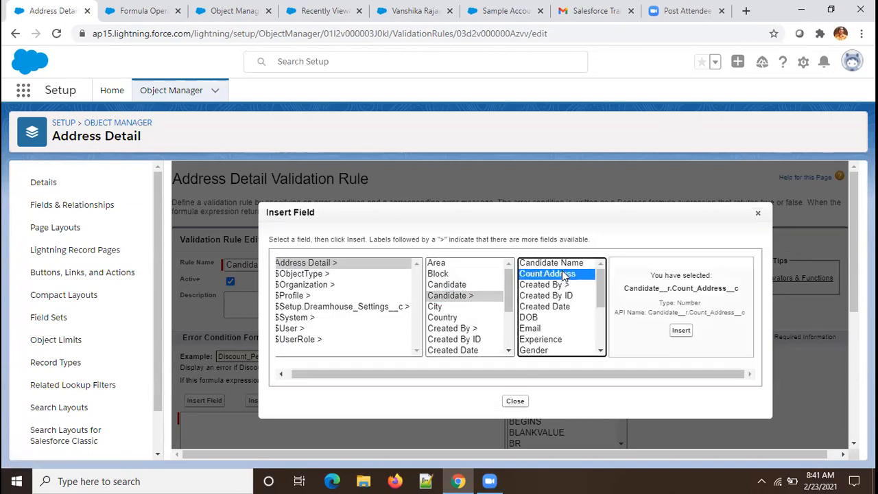
{"action": "left_click", "coordinate": [682, 331]}
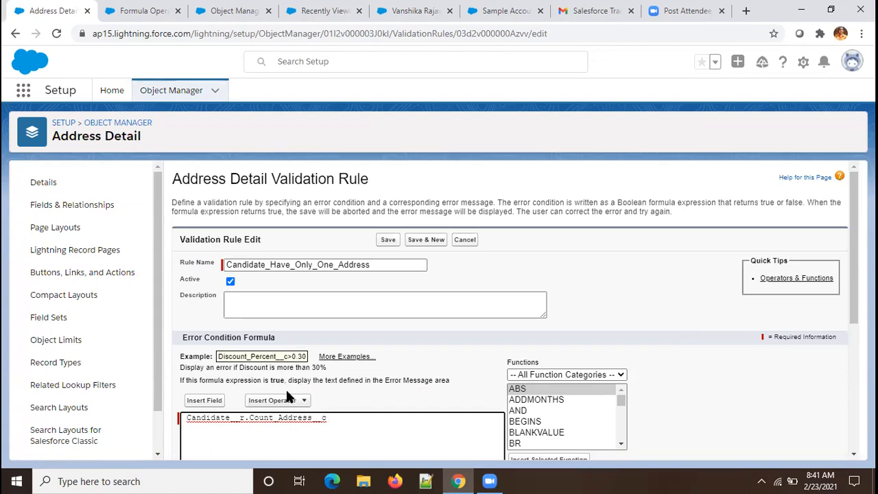
{"action": "type", "text": "<=1"}
{"action": "left_click", "coordinate": [388, 240]}
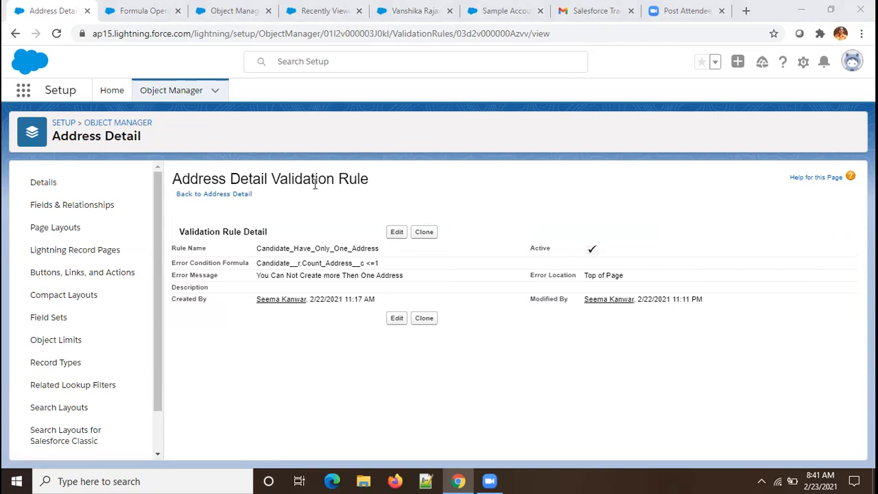
Step: Edit the rule again, retype the 1 in Candidate__r.Count_Address__c <=1, and save
{"action": "left_click", "coordinate": [396, 233]}
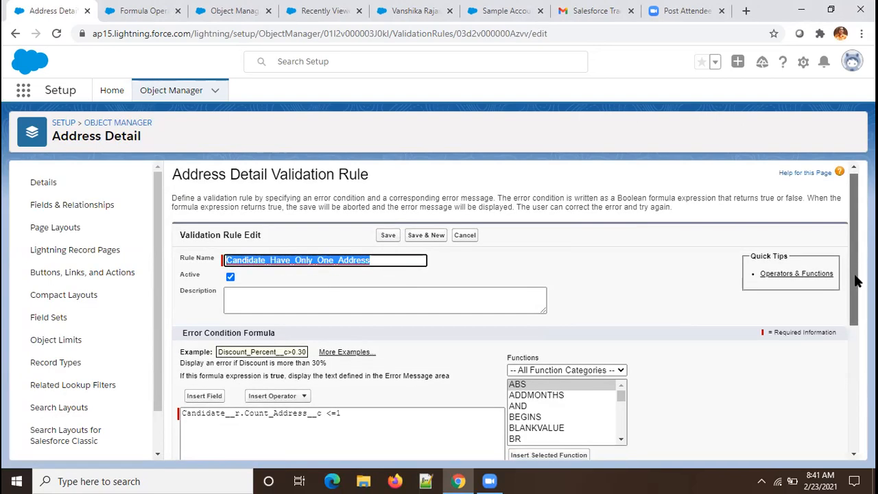
{"action": "scroll", "coordinate": [353, 367], "scroll_direction": "down", "scroll_amount": 1}
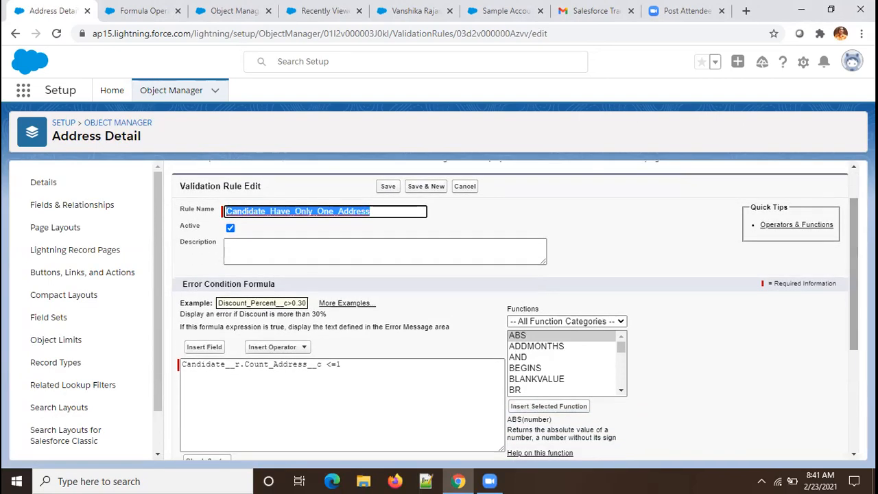
{"action": "left_click", "coordinate": [321, 365]}
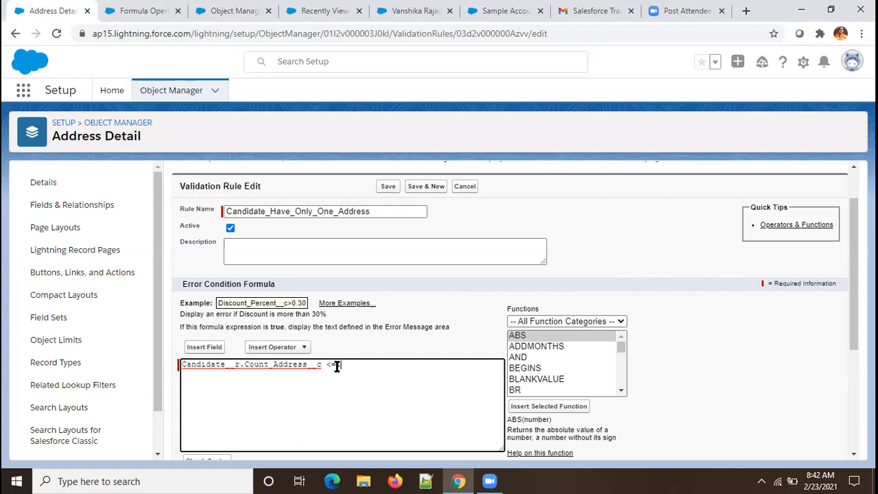
{"action": "type", "text": "1"}
{"action": "left_click", "coordinate": [388, 186]}
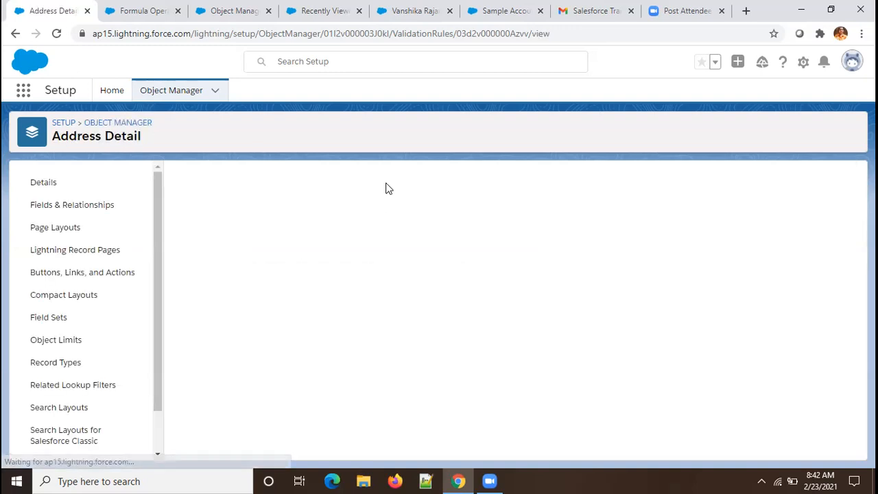
Step: Open the candidate from the Candidates Recently Viewed list and view its related Address Details
{"action": "left_click", "coordinate": [306, 19]}
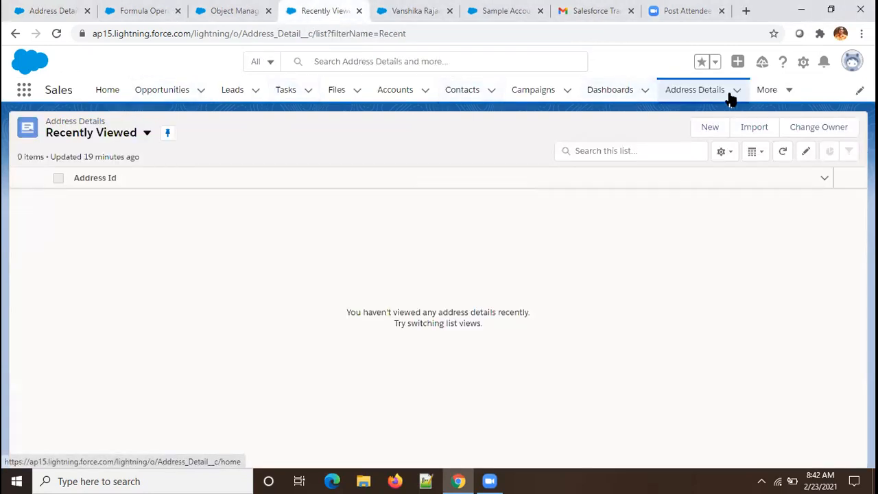
{"action": "left_click", "coordinate": [784, 92]}
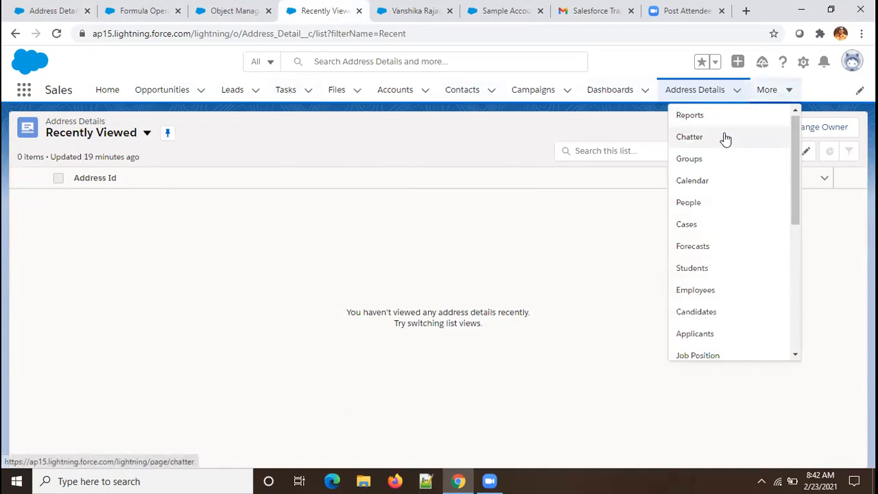
{"action": "left_click", "coordinate": [698, 312]}
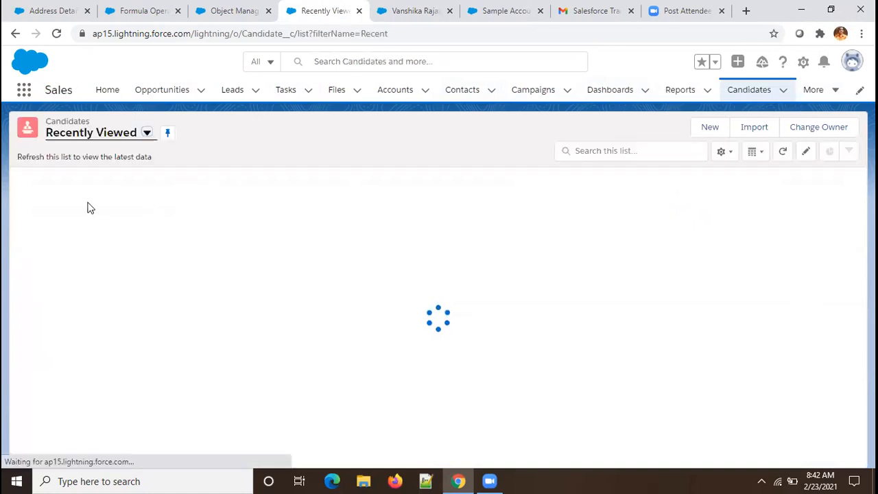
{"action": "left_click", "coordinate": [77, 199]}
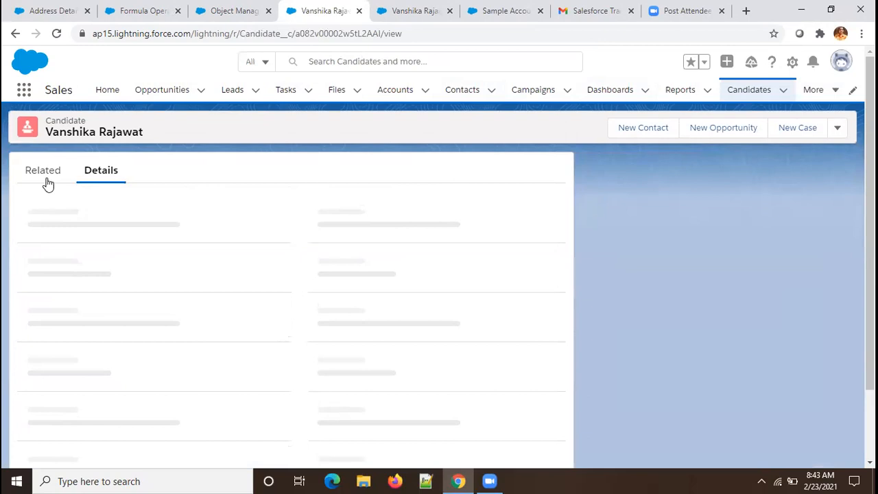
{"action": "left_click", "coordinate": [47, 182]}
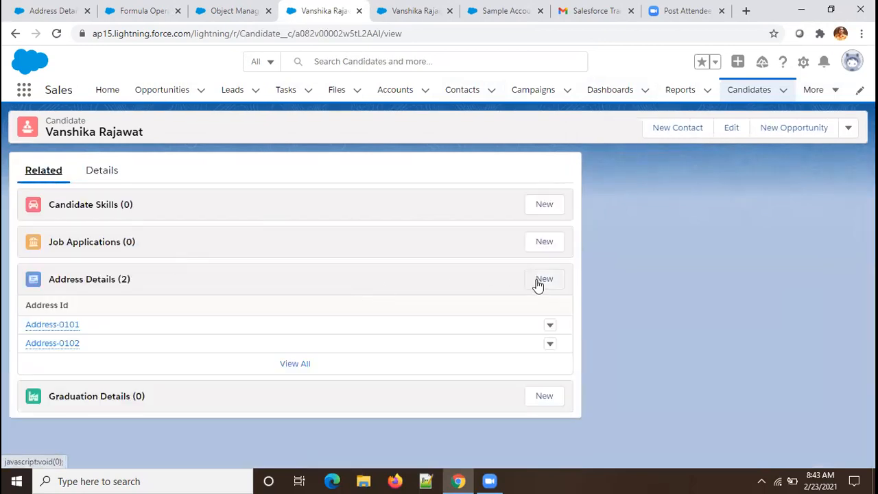
Step: Create a new Address Detail with Block 122 and City Jaipur, saved as Address-0103
{"action": "left_click", "coordinate": [538, 282]}
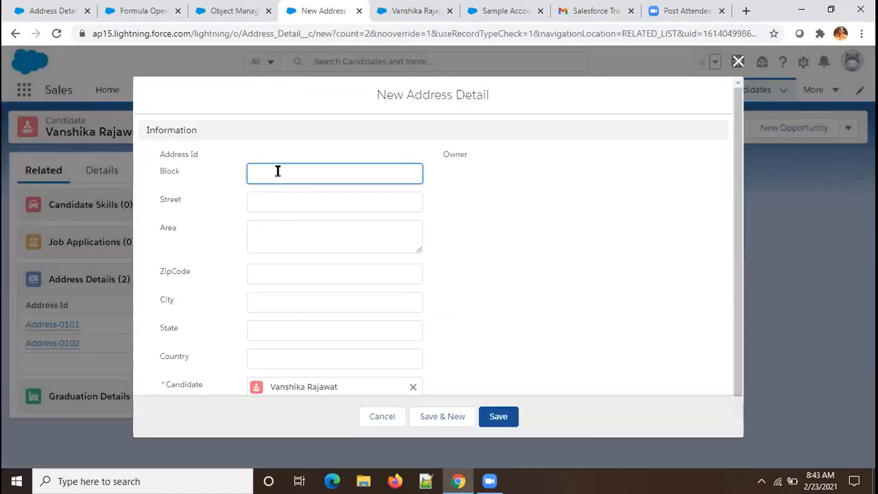
{"action": "type", "text": "122"}
{"action": "left_click", "coordinate": [282, 301]}
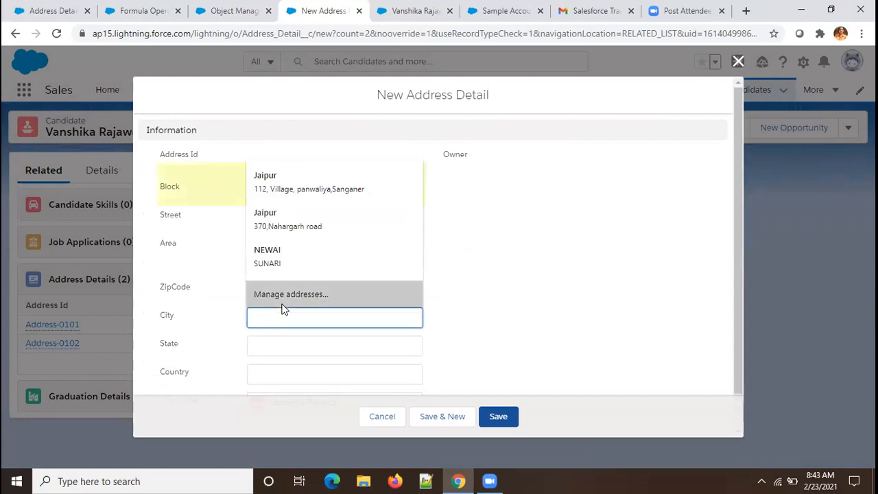
{"action": "type", "text": "Jaipur"}
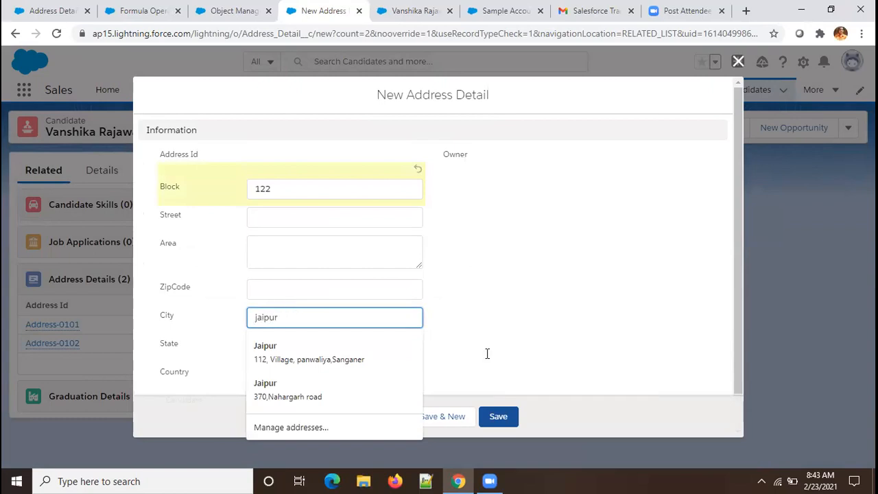
{"action": "left_click", "coordinate": [732, 372]}
{"action": "left_click", "coordinate": [498, 417]}
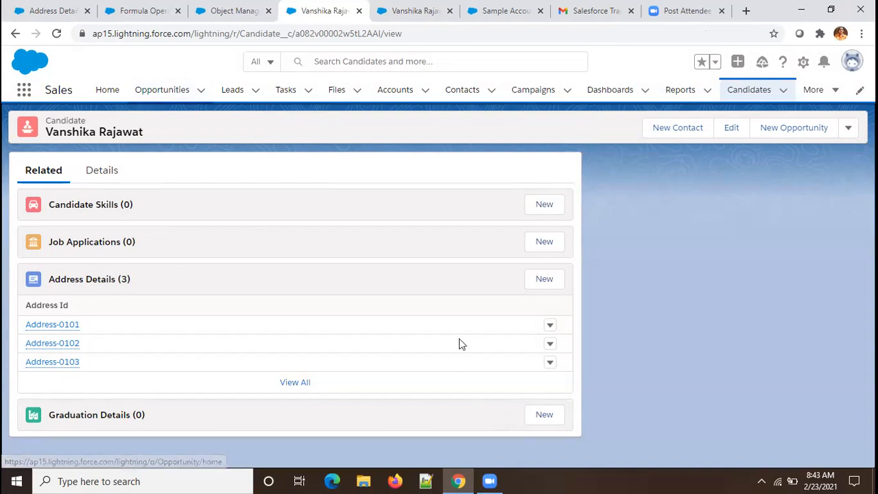
Step: Delete Address-0101 from the candidate's Address Details
{"action": "left_click", "coordinate": [551, 331]}
{"action": "left_click", "coordinate": [553, 333]}
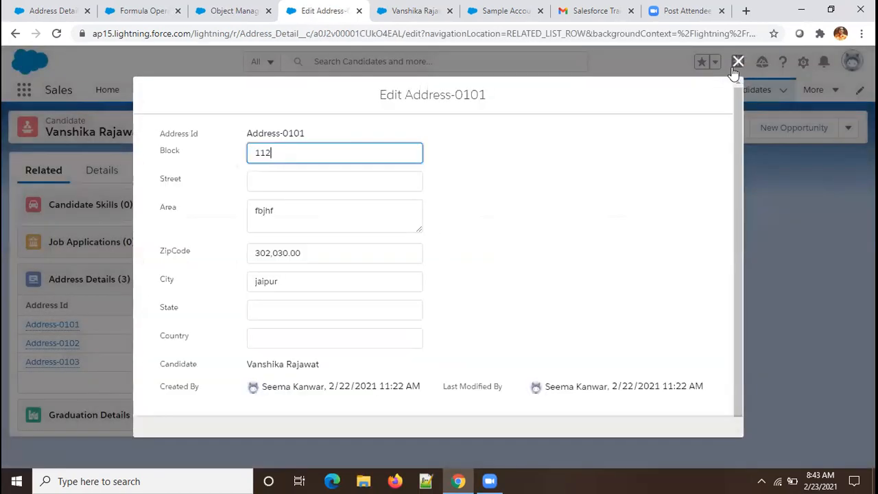
{"action": "left_click", "coordinate": [737, 63]}
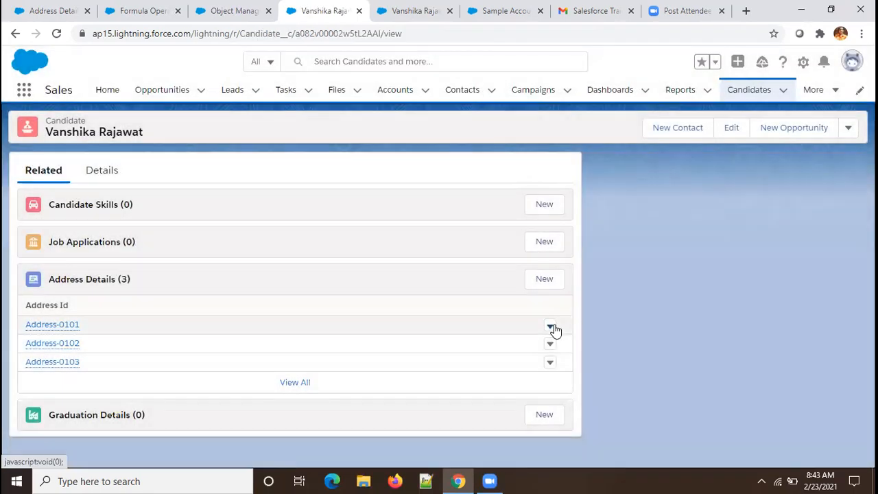
{"action": "left_click", "coordinate": [552, 327]}
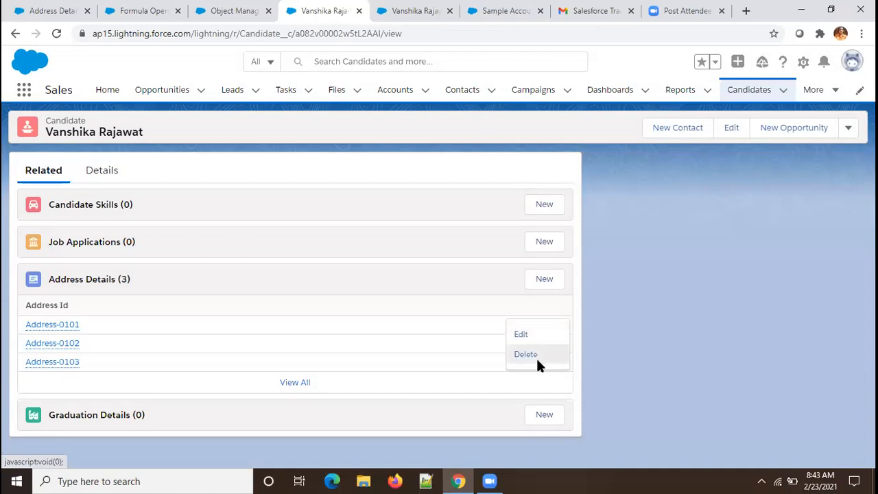
{"action": "left_click", "coordinate": [537, 362]}
{"action": "left_click", "coordinate": [575, 302]}
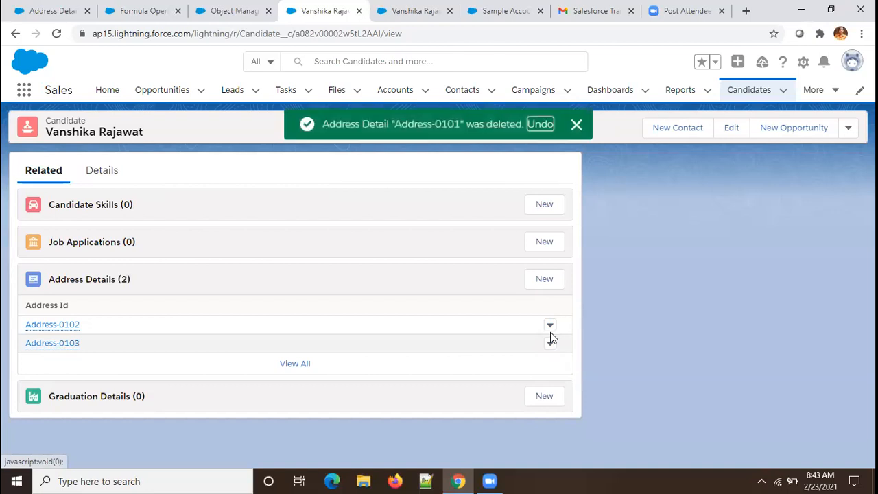
Step: Delete Address-0102 and Address-0103, leaving no addresses
{"action": "left_click", "coordinate": [550, 326]}
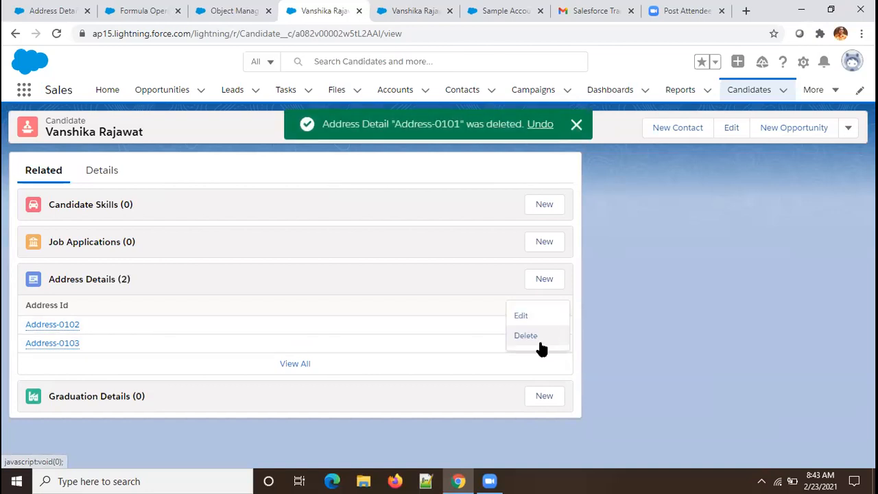
{"action": "left_click", "coordinate": [539, 344]}
{"action": "left_click", "coordinate": [619, 295]}
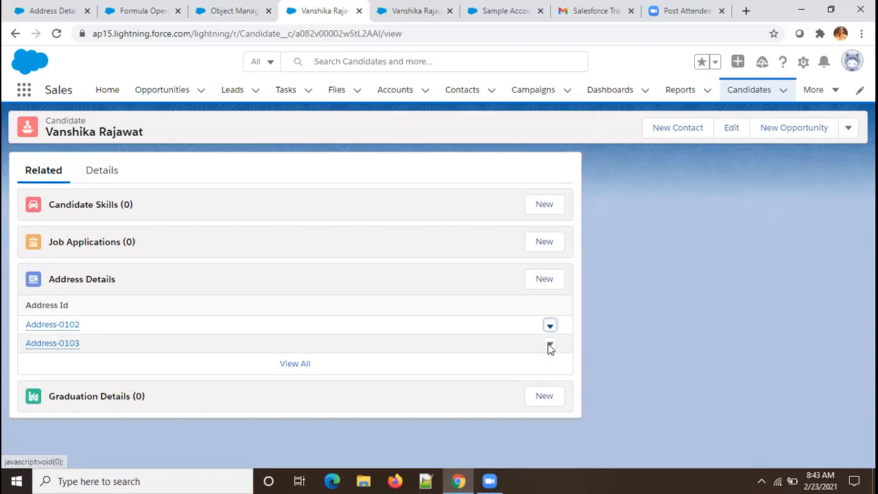
{"action": "left_click", "coordinate": [551, 326]}
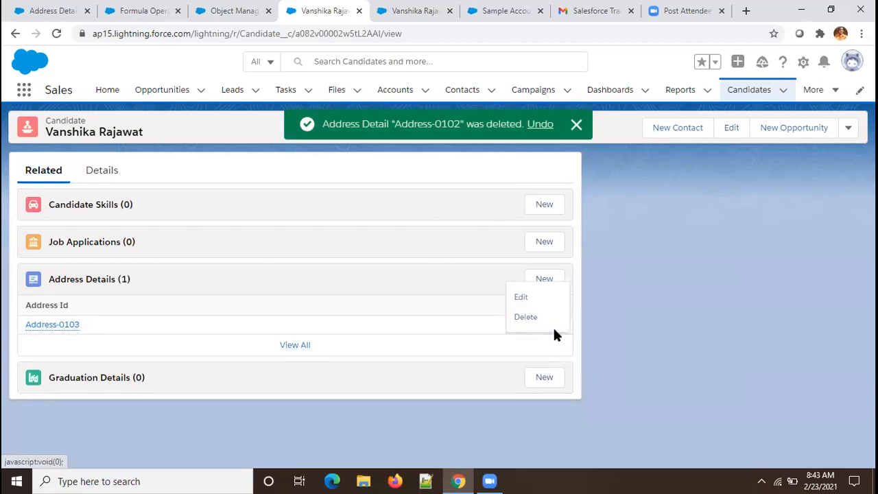
{"action": "left_click", "coordinate": [546, 321]}
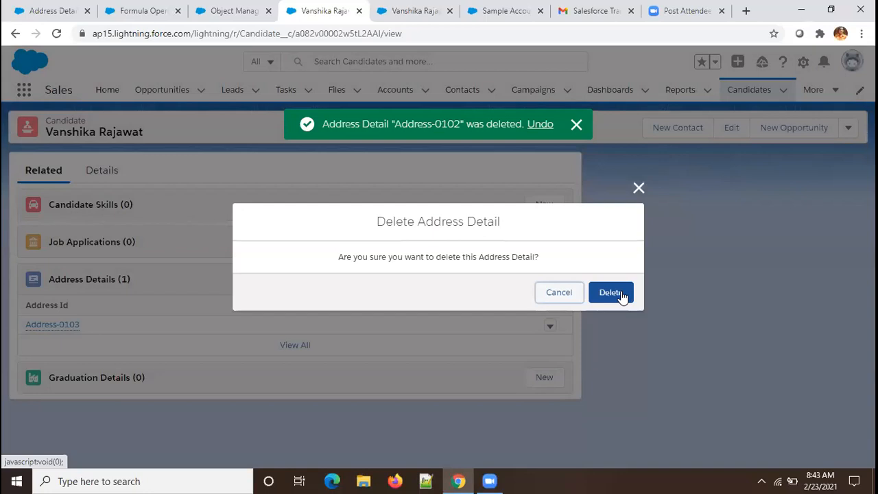
{"action": "left_click", "coordinate": [620, 293]}
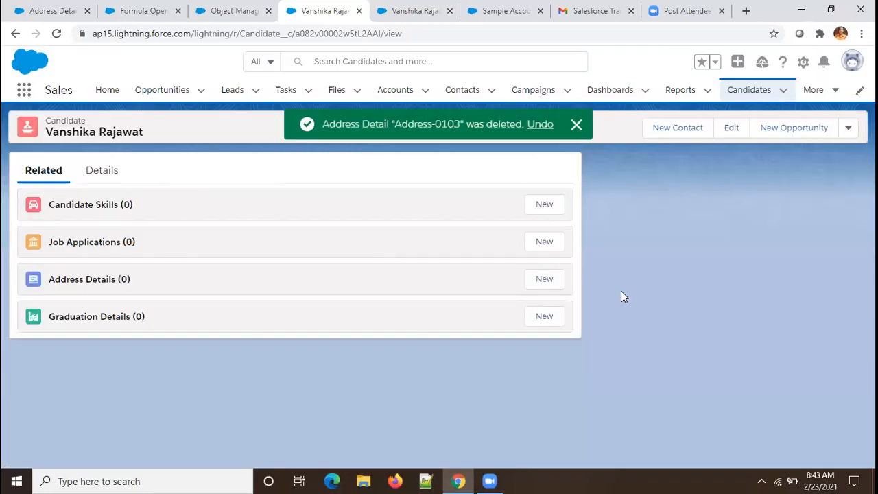
Step: Try saving a Block 121 address with the Jaipur autofill and cleared Street; dismiss the one-address error
{"action": "left_click", "coordinate": [545, 279]}
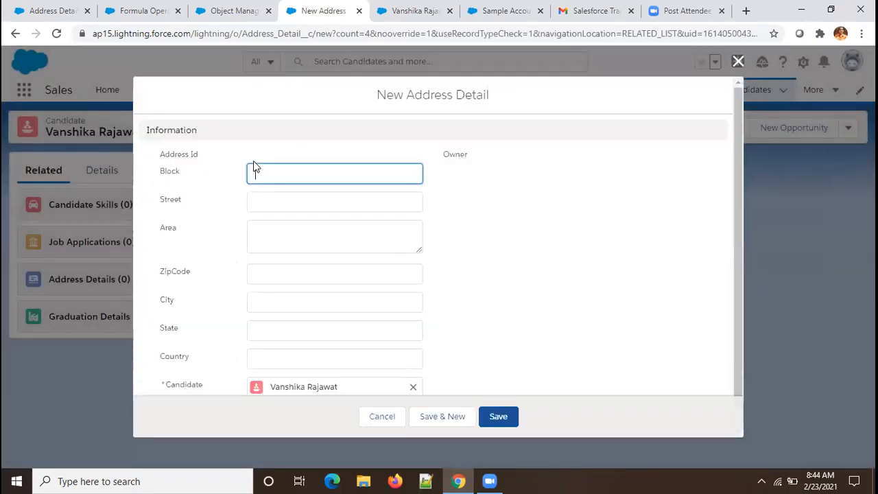
{"action": "type", "text": "121"}
{"action": "left_click", "coordinate": [300, 309]}
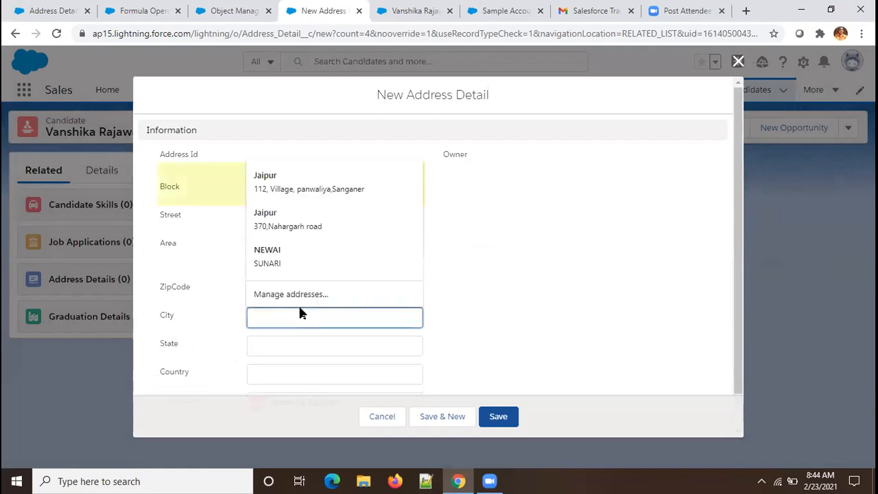
{"action": "left_click", "coordinate": [310, 190]}
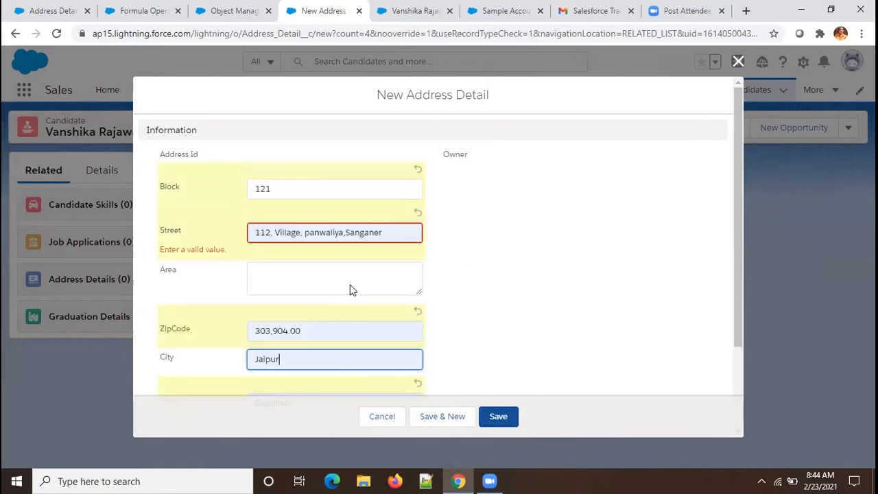
{"action": "left_click", "coordinate": [373, 232]}
{"action": "key", "text": "ctrl+a"}
{"action": "key", "text": "BackSpace"}
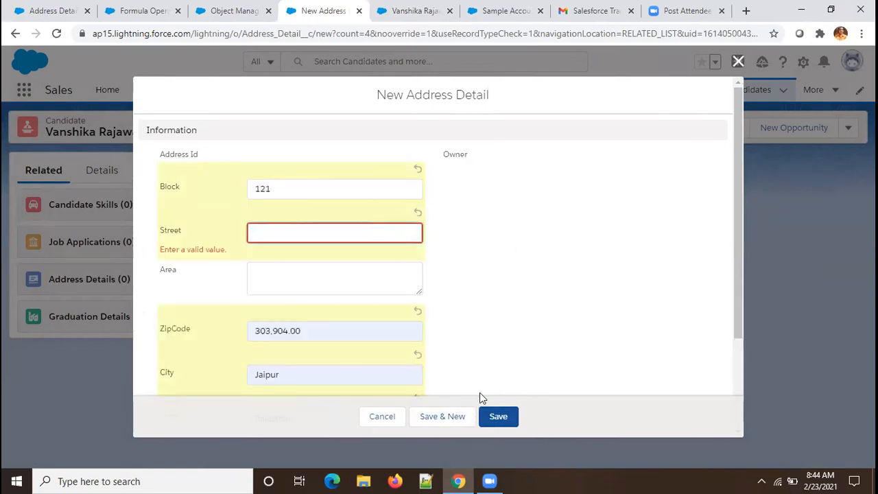
{"action": "left_click", "coordinate": [514, 425]}
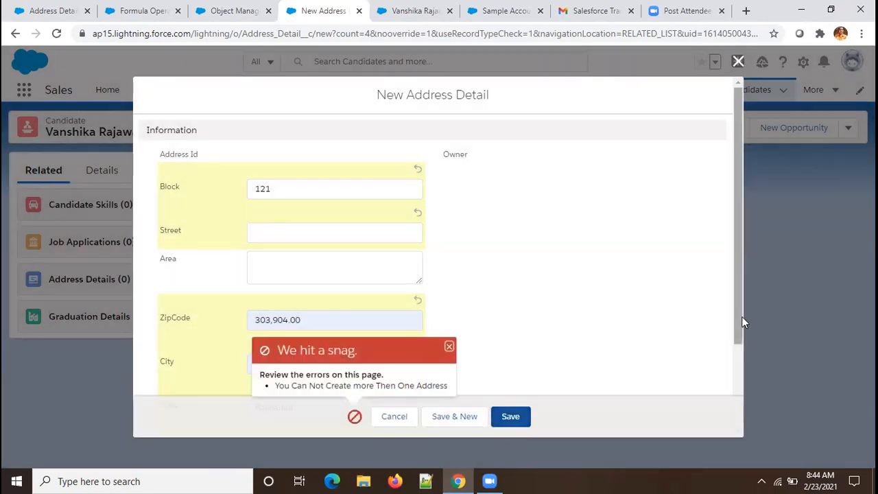
{"action": "left_click_drag", "start_coordinate": [739, 316], "coordinate": [740, 425]}
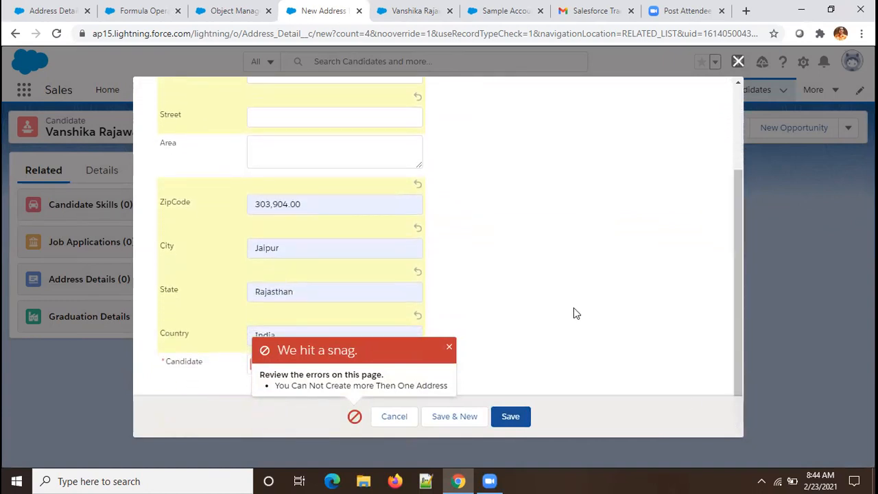
{"action": "left_click", "coordinate": [449, 346]}
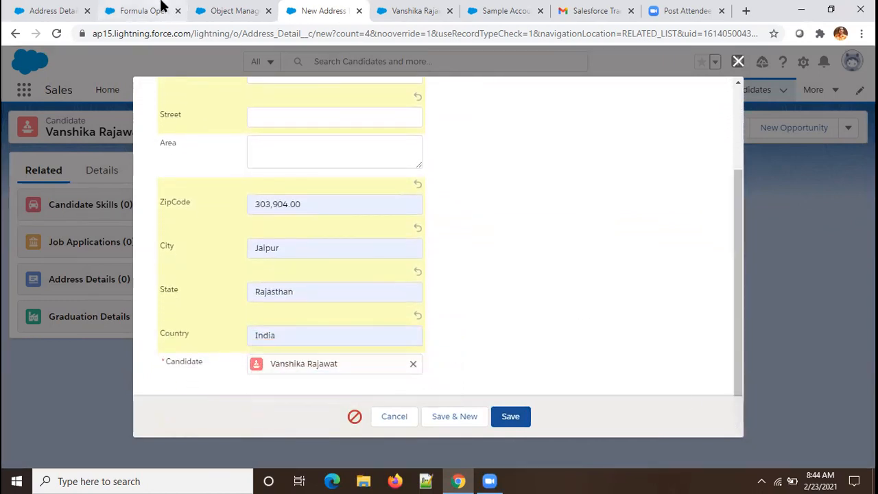
Step: Change the Candidate_Have_Only_One_Address formula from <=1 to >0 and save the rule
{"action": "left_click", "coordinate": [27, 9]}
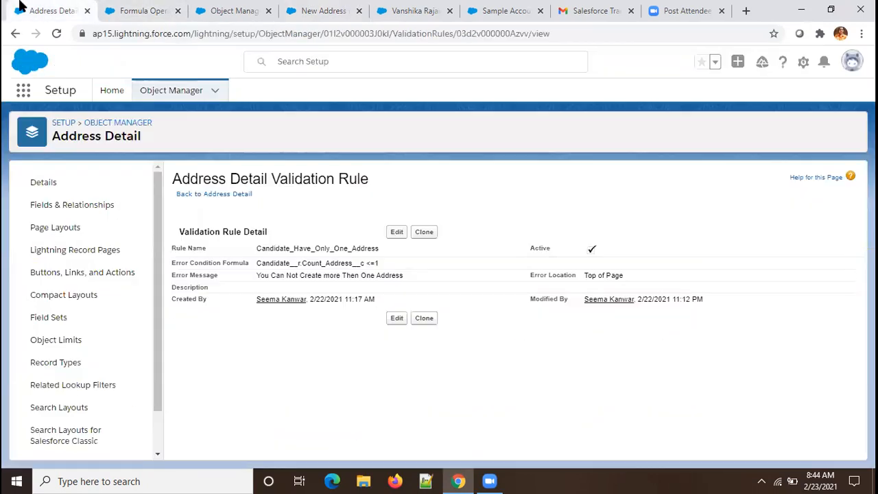
{"action": "left_click", "coordinate": [398, 233]}
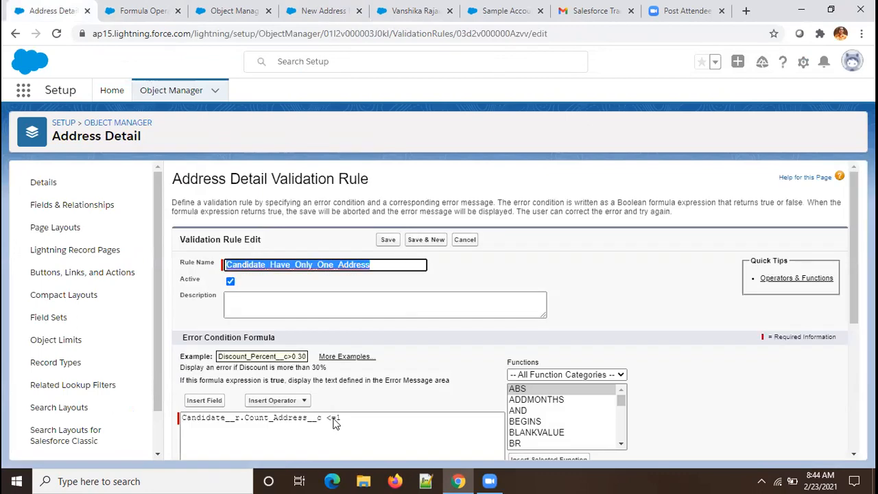
{"action": "left_click", "coordinate": [337, 417]}
{"action": "key", "text": "BackSpace"}
{"action": "key", "text": "BackSpace"}
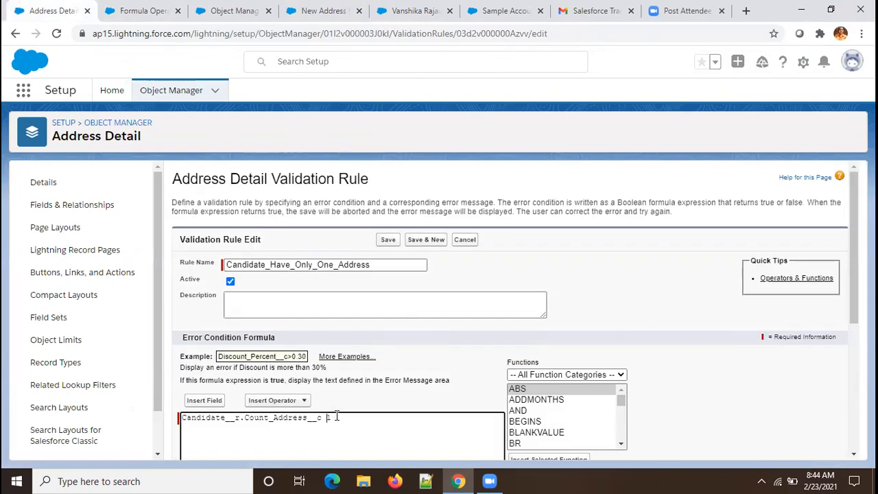
{"action": "type", "text": ">0"}
{"action": "left_click", "coordinate": [386, 241]}
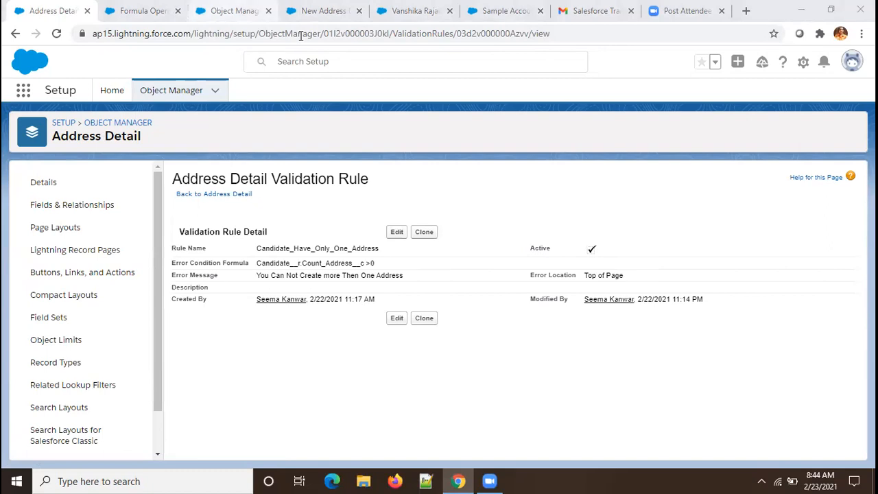
{"action": "key", "text": "ctrl+3"}
Step: Save the pending address as Address-0104, then try saving another address with Block 112
{"action": "key", "text": "ctrl+4"}
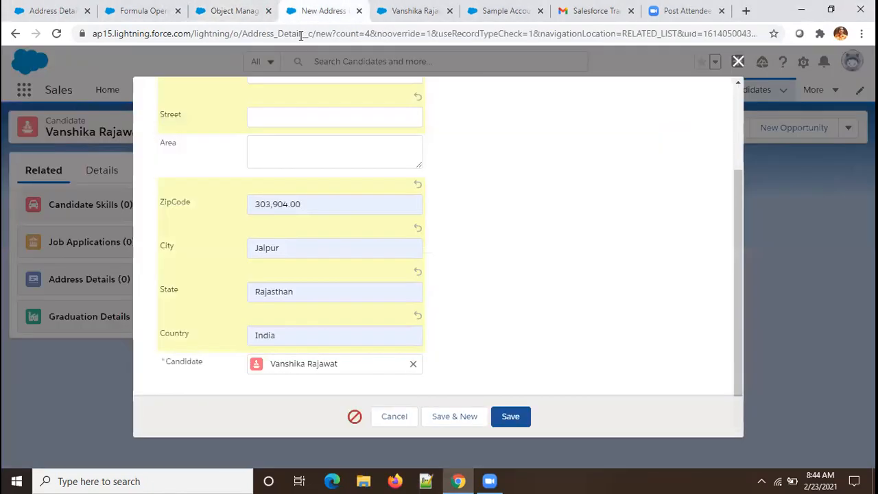
{"action": "left_click", "coordinate": [511, 416]}
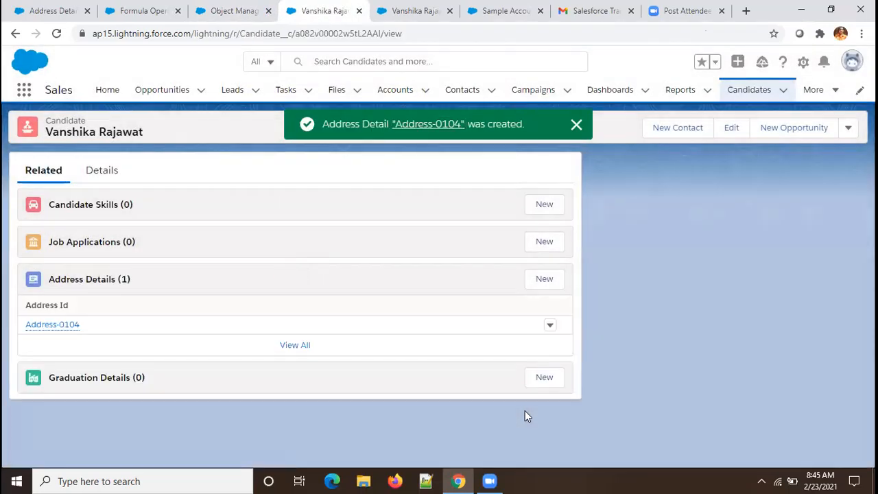
{"action": "left_click", "coordinate": [546, 284]}
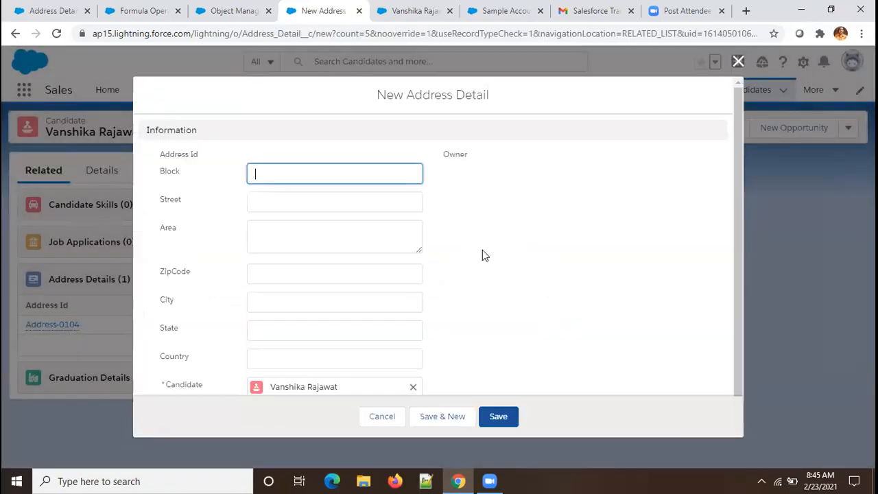
{"action": "type", "text": "112"}
{"action": "left_click", "coordinate": [494, 423]}
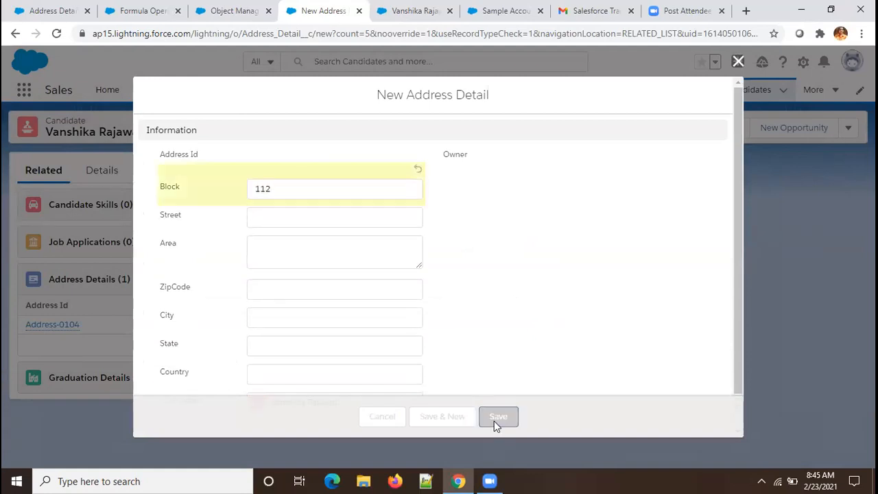
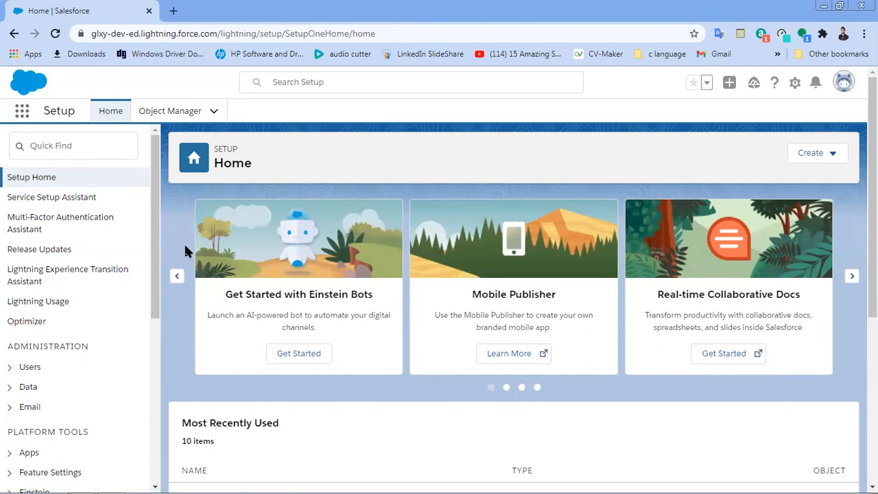
Step: Browse the Account object's fields in Object Manager, then return to the object list's Create options
{"action": "left_click", "coordinate": [167, 112]}
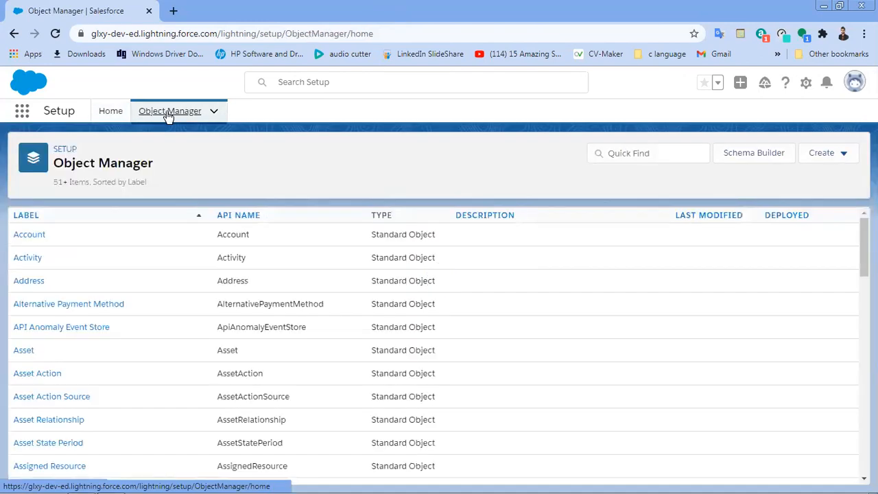
{"action": "left_click", "coordinate": [39, 235]}
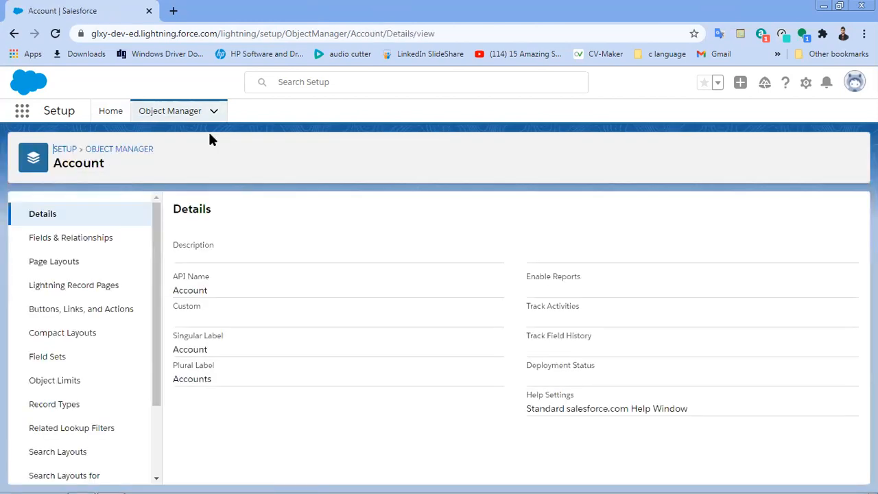
{"action": "left_click", "coordinate": [88, 245]}
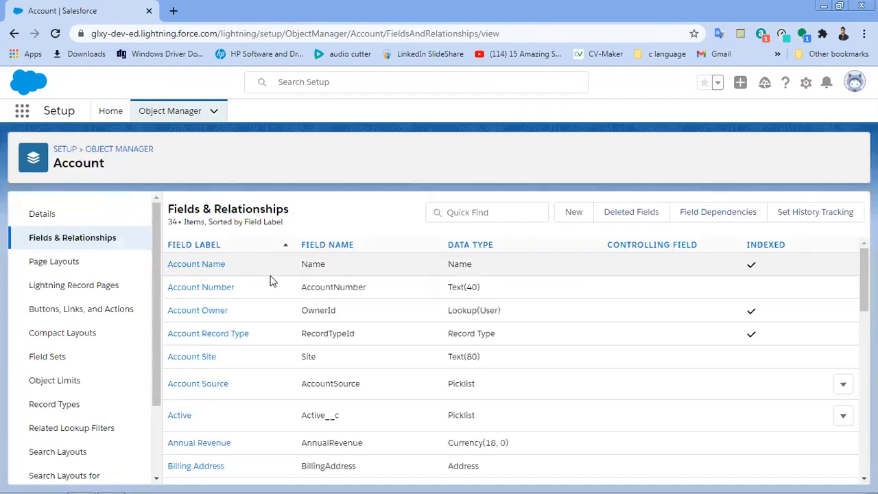
{"action": "left_click", "coordinate": [574, 212]}
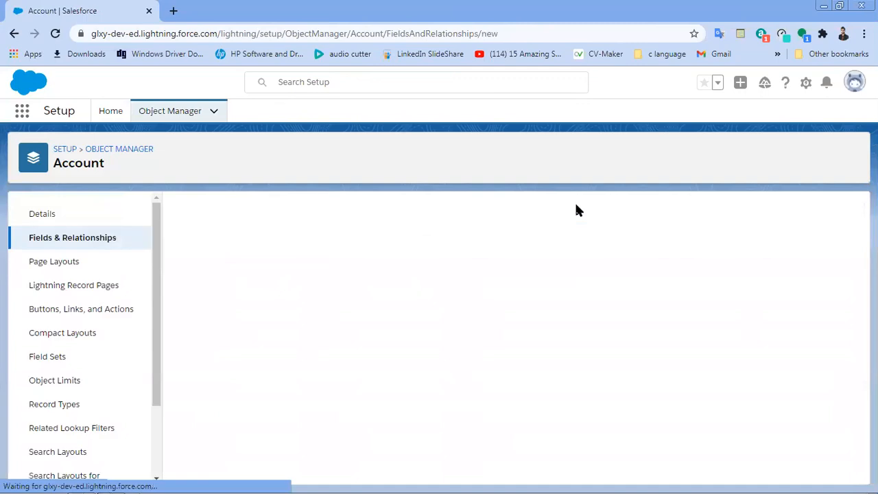
{"action": "left_click", "coordinate": [182, 109]}
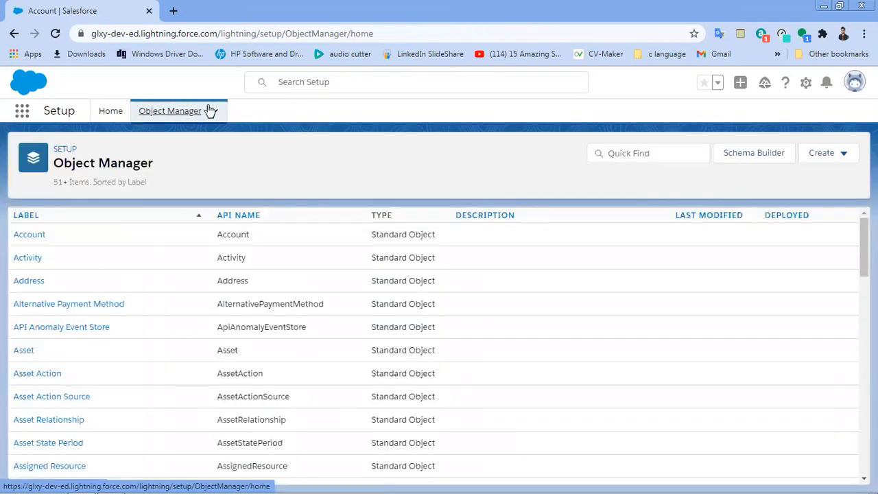
{"action": "left_click", "coordinate": [821, 161]}
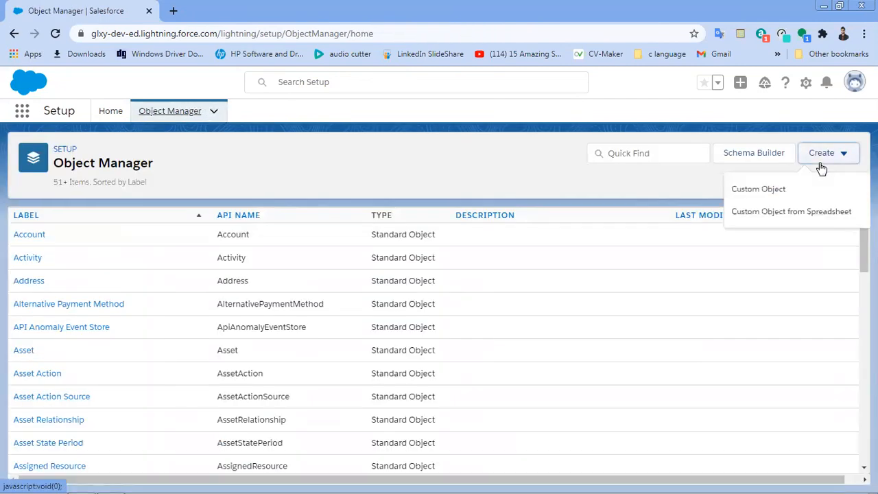
Step: Start a new custom object with Label and Object Name 'Candidate'
{"action": "left_click", "coordinate": [789, 192]}
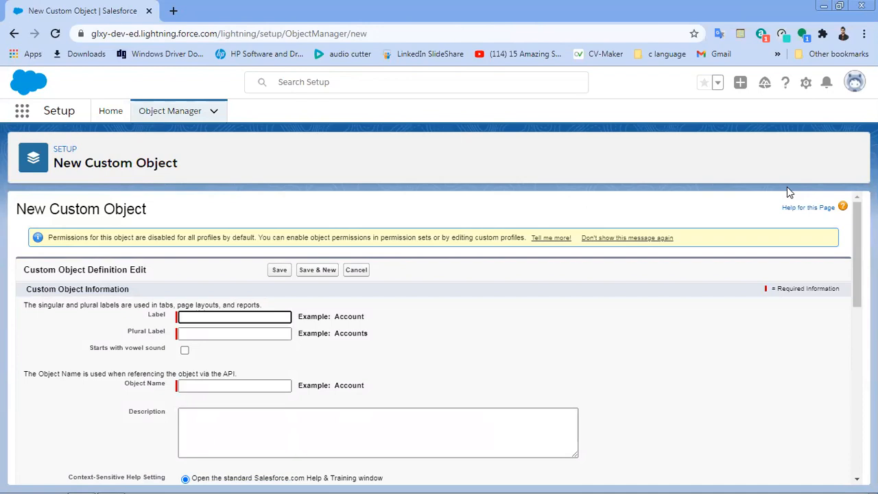
{"action": "type", "text": "candidatee"}
{"action": "key", "text": "BackSpace"}
{"action": "left_click", "coordinate": [253, 333]}
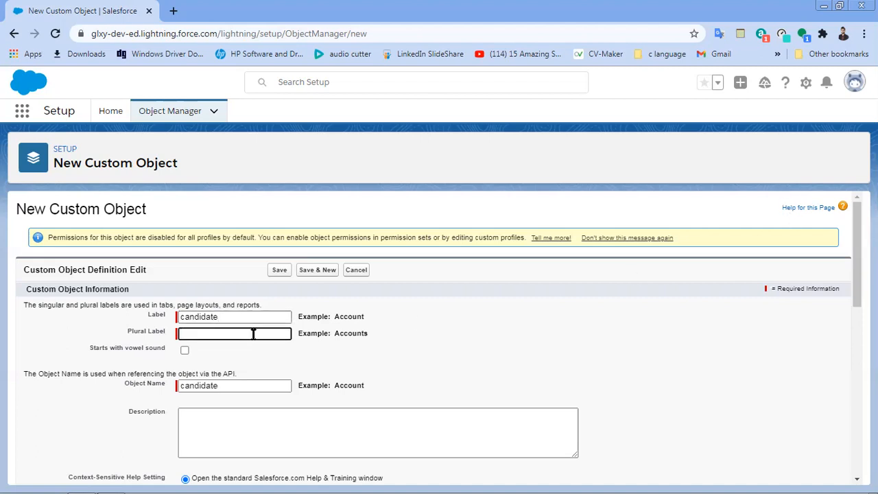
{"action": "type", "text": "c"}
{"action": "left_click", "coordinate": [182, 317]}
{"action": "key", "text": "BackSpace"}
{"action": "type", "text": "C"}
{"action": "left_click", "coordinate": [184, 333]}
{"action": "left_click", "coordinate": [182, 388]}
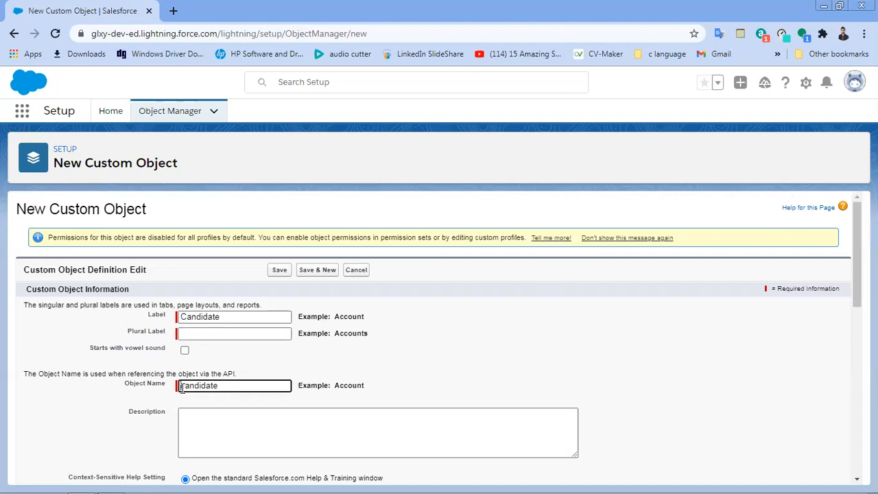
{"action": "key", "text": "BackSpace"}
{"action": "type", "text": "C"}
Step: Set the plural label to 'Candidates' and save the Candidate object
{"action": "left_click_drag", "start_coordinate": [220, 316], "coordinate": [181, 317]}
{"action": "key", "text": "ctrl+c"}
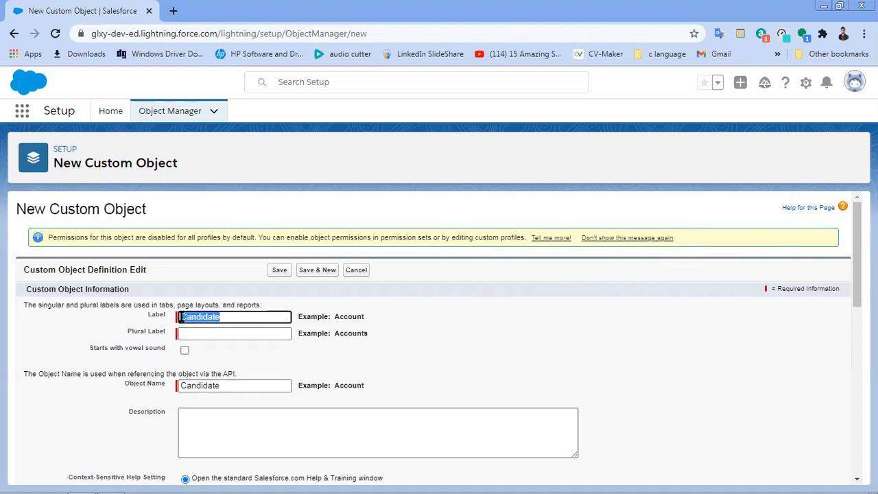
{"action": "left_click", "coordinate": [190, 334]}
{"action": "key", "text": "ctrl+v"}
{"action": "type", "text": "s"}
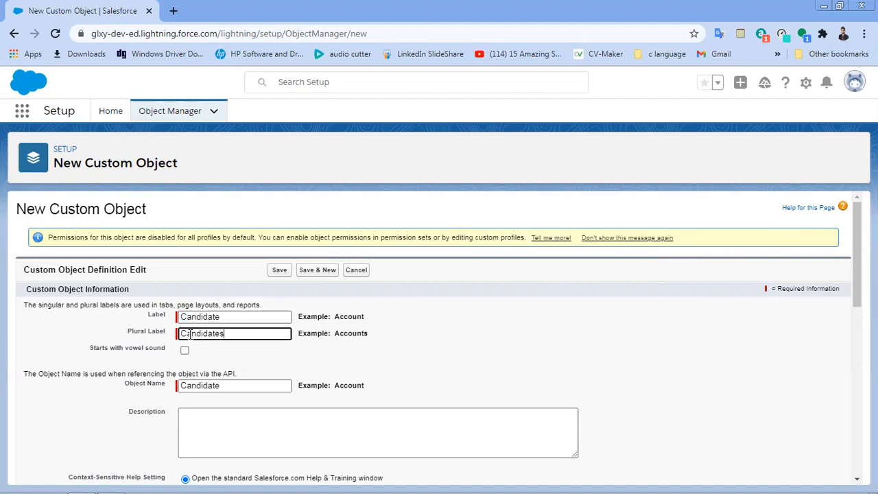
{"action": "scroll", "coordinate": [567, 345], "scroll_direction": "down", "scroll_amount": 2}
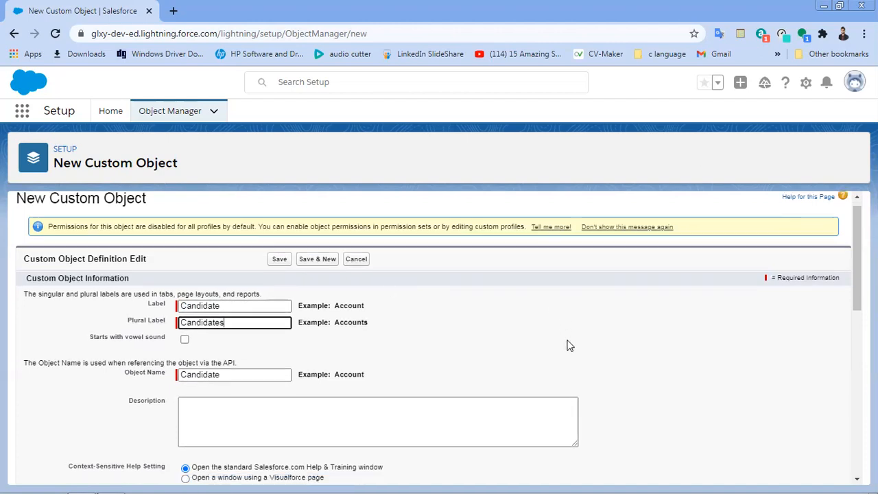
{"action": "scroll", "coordinate": [568, 345], "scroll_direction": "up", "scroll_amount": 2}
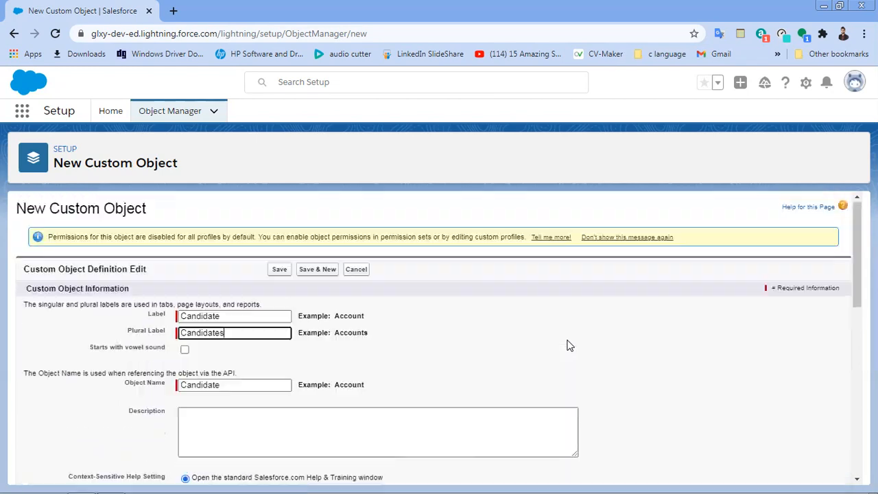
{"action": "left_click", "coordinate": [278, 270]}
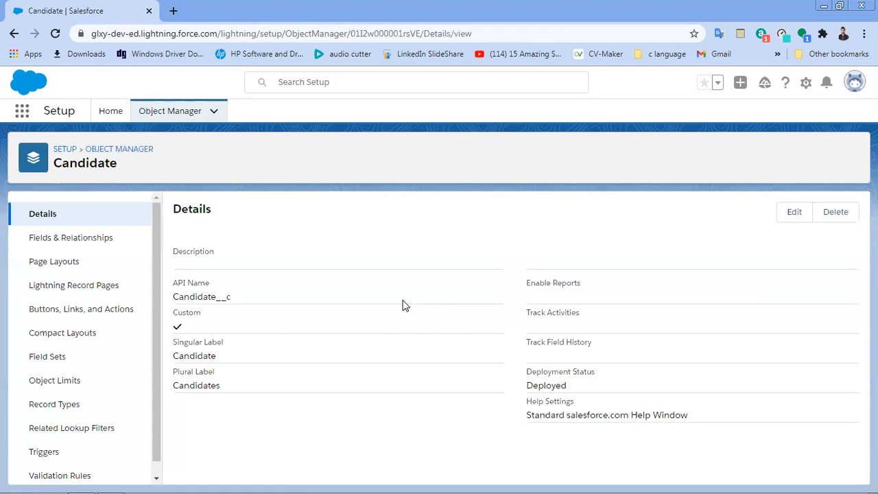
Step: Start a new Date-type field on the Candidate object
{"action": "left_click", "coordinate": [81, 238]}
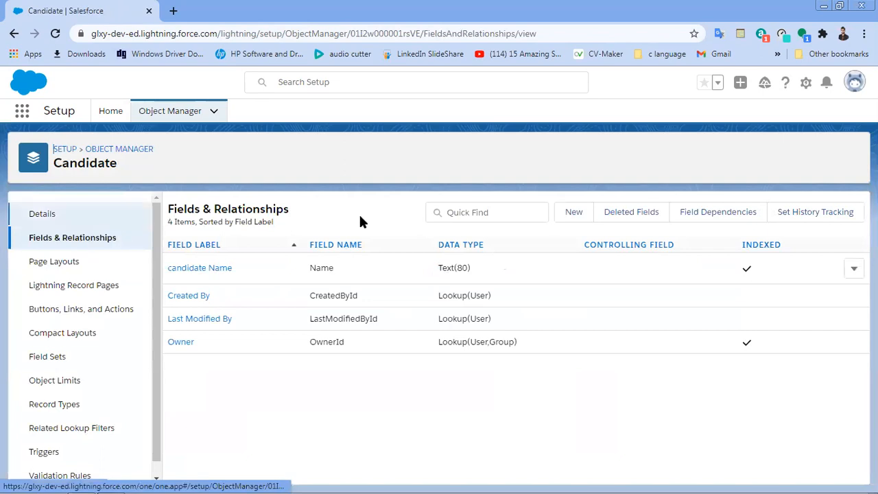
{"action": "left_click", "coordinate": [561, 217]}
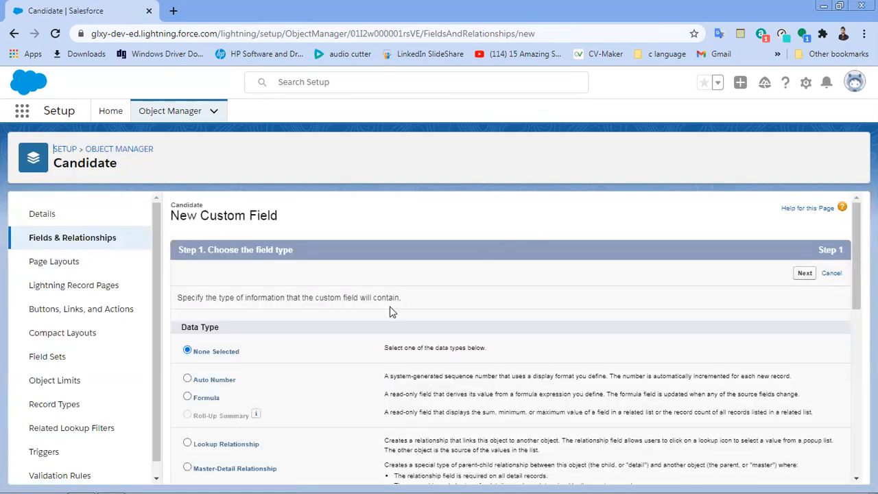
{"action": "scroll", "coordinate": [390, 306], "scroll_direction": "down", "scroll_amount": 3}
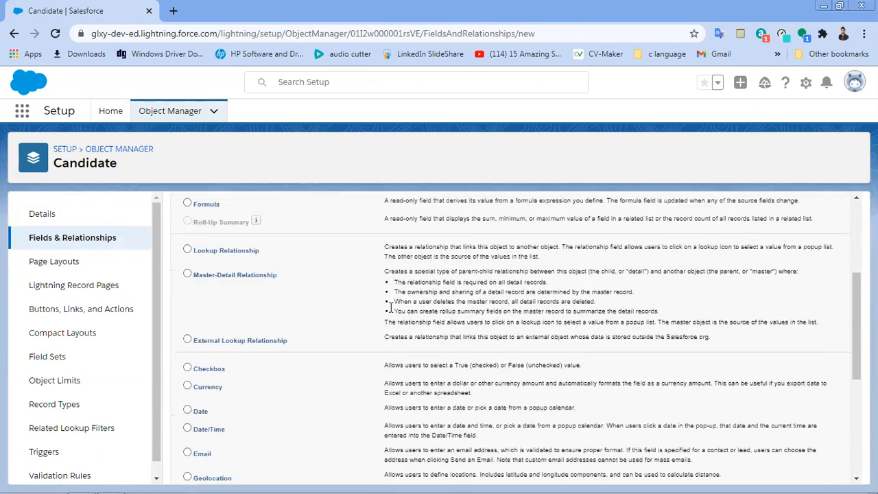
{"action": "scroll", "coordinate": [390, 307], "scroll_direction": "down", "scroll_amount": 2}
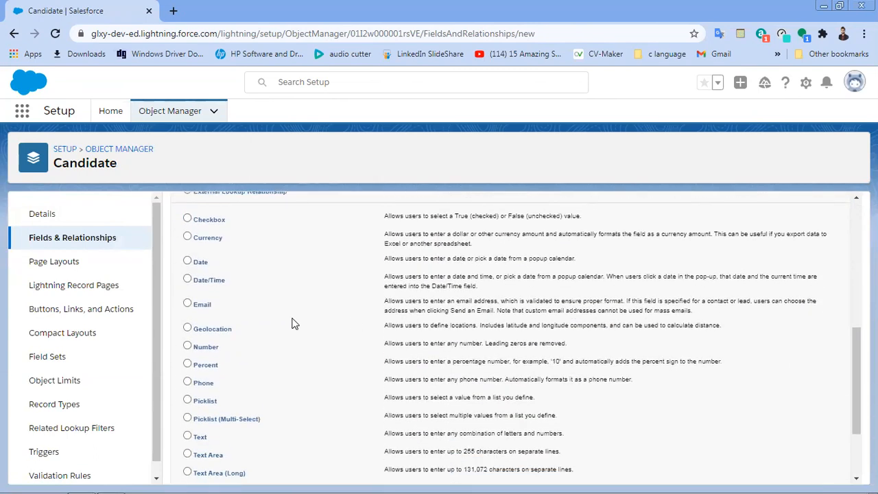
{"action": "left_click", "coordinate": [187, 262]}
{"action": "scroll", "coordinate": [481, 329], "scroll_direction": "down", "scroll_amount": 2}
{"action": "left_click", "coordinate": [812, 471]}
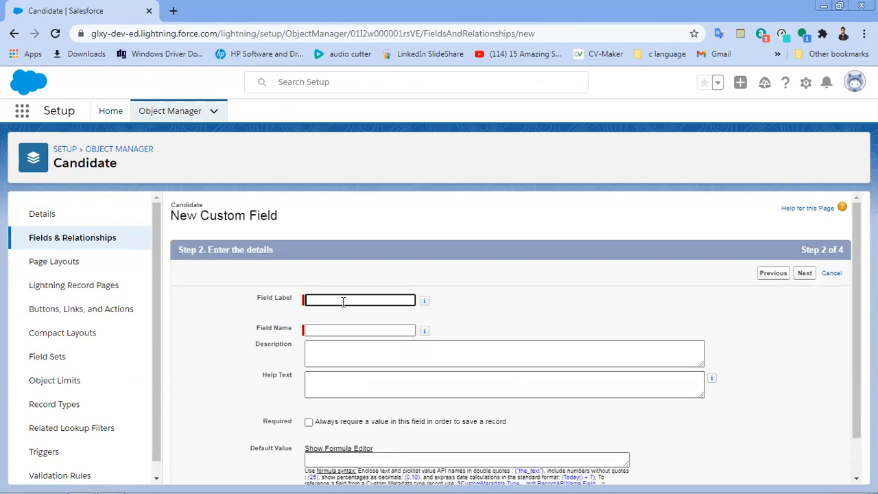
Step: Label the field DOB, make it required, and save it to the Candidate Layout
{"action": "type", "text": "date"}
{"action": "key", "text": "BackSpace"}
{"action": "key", "text": "BackSpace"}
{"action": "key", "text": "BackSpace"}
{"action": "key", "text": "BackSpace"}
{"action": "type", "text": "Do"}
{"action": "key", "text": "BackSpace"}
{"action": "key", "text": "BackSpace"}
{"action": "type", "text": "OB"}
{"action": "left_click", "coordinate": [528, 309]}
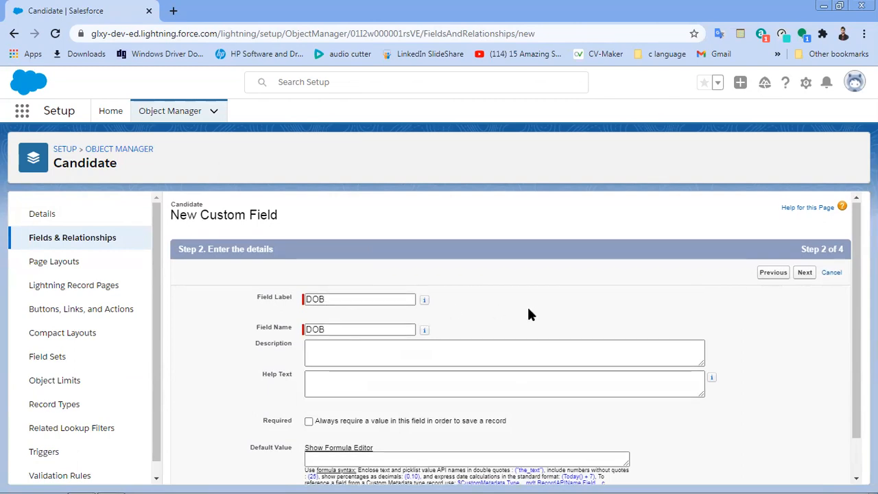
{"action": "scroll", "coordinate": [528, 314], "scroll_direction": "down", "scroll_amount": 1}
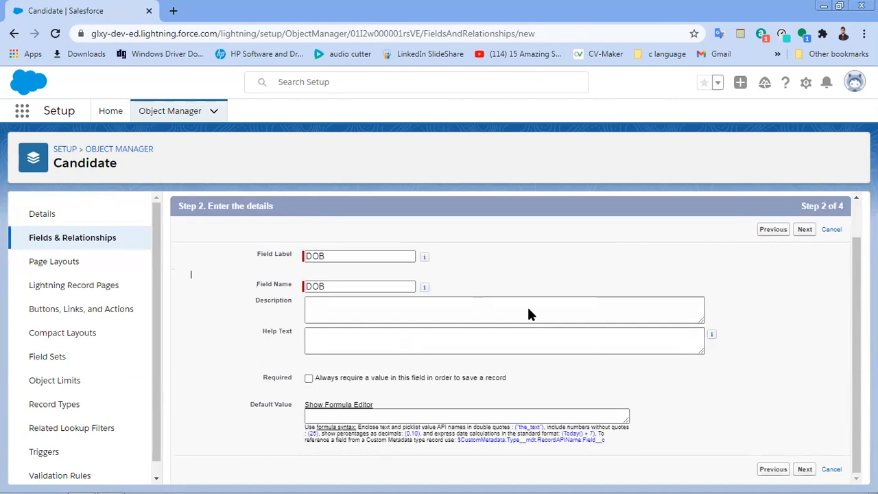
{"action": "left_click", "coordinate": [309, 379]}
{"action": "left_click", "coordinate": [808, 229]}
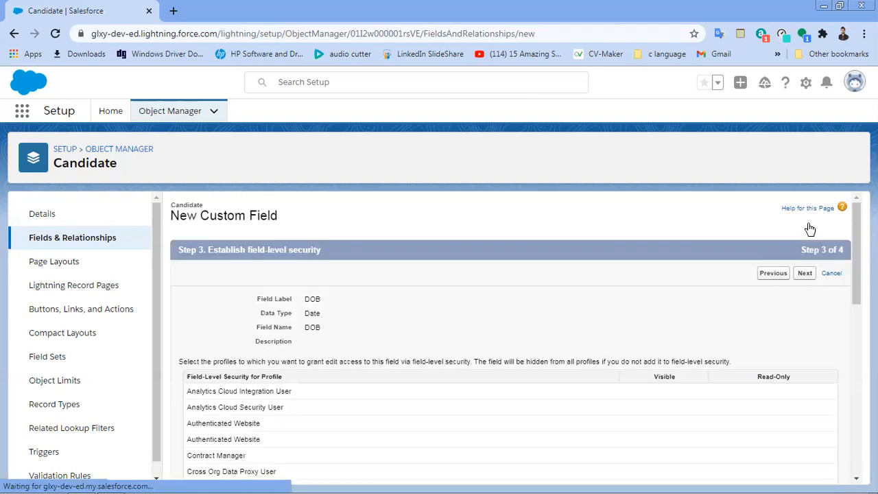
{"action": "left_click", "coordinate": [805, 273]}
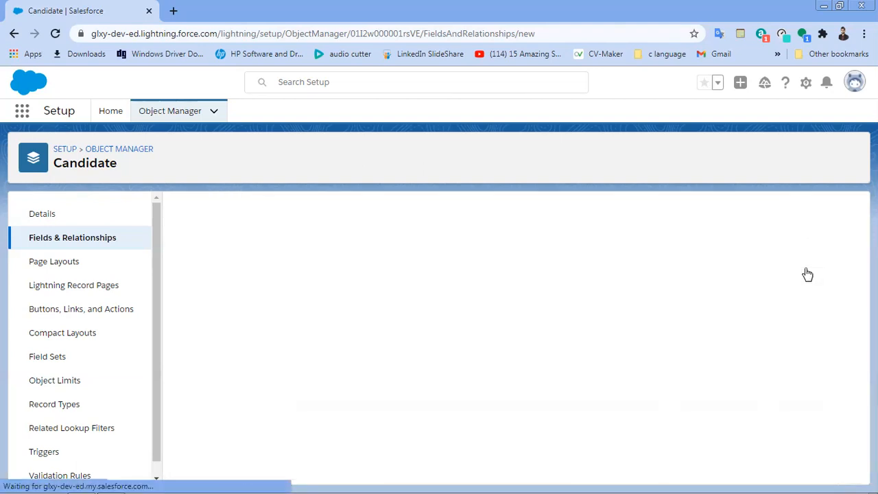
{"action": "left_click", "coordinate": [813, 273]}
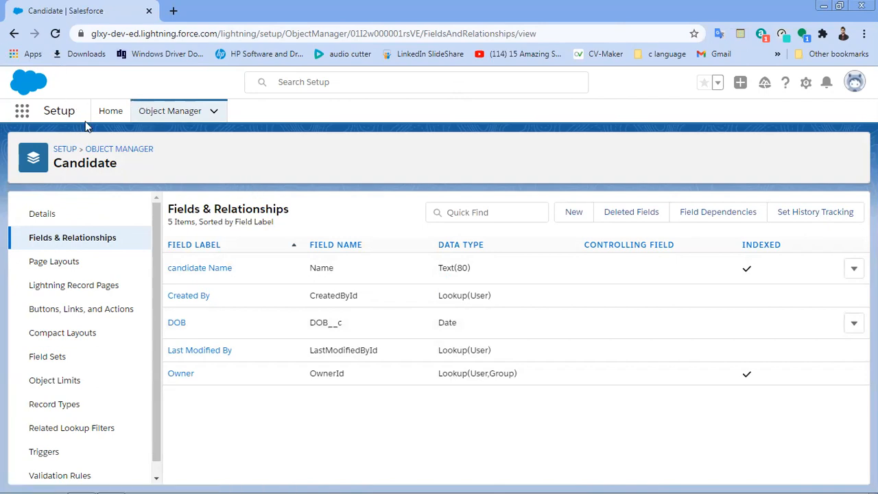
Step: Find Tabs through the Setup search for 'tab' and begin a New Custom Object Tab
{"action": "left_click", "coordinate": [113, 113]}
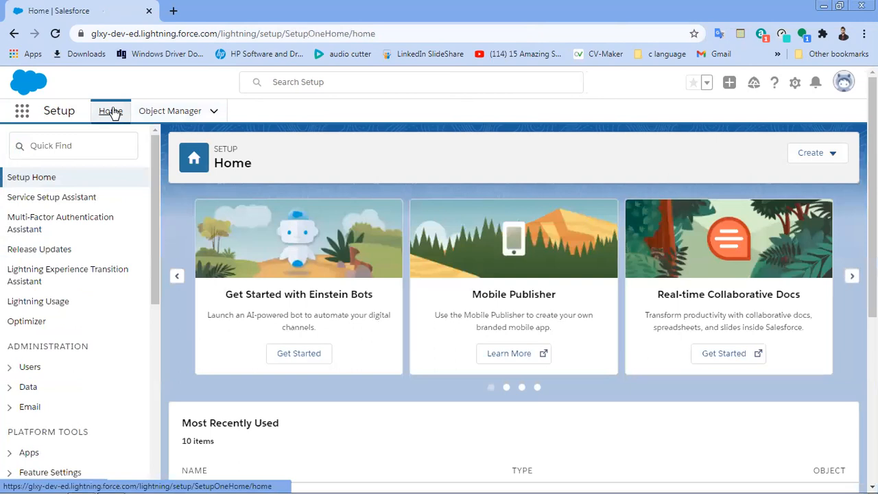
{"action": "left_click", "coordinate": [71, 146]}
{"action": "type", "text": "ta"}
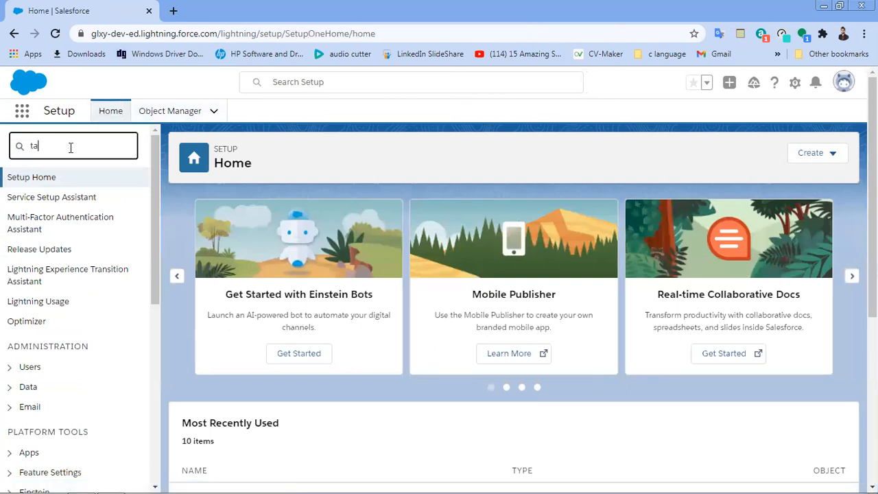
{"action": "type", "text": "b"}
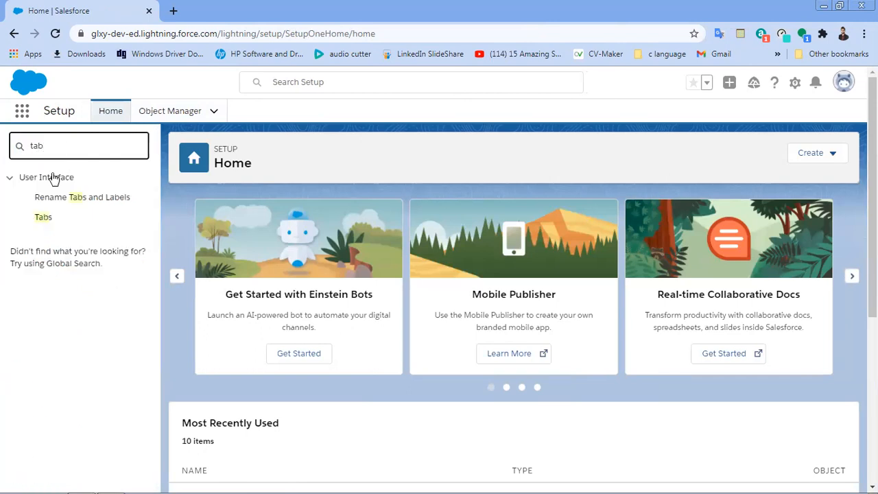
{"action": "left_click", "coordinate": [43, 217]}
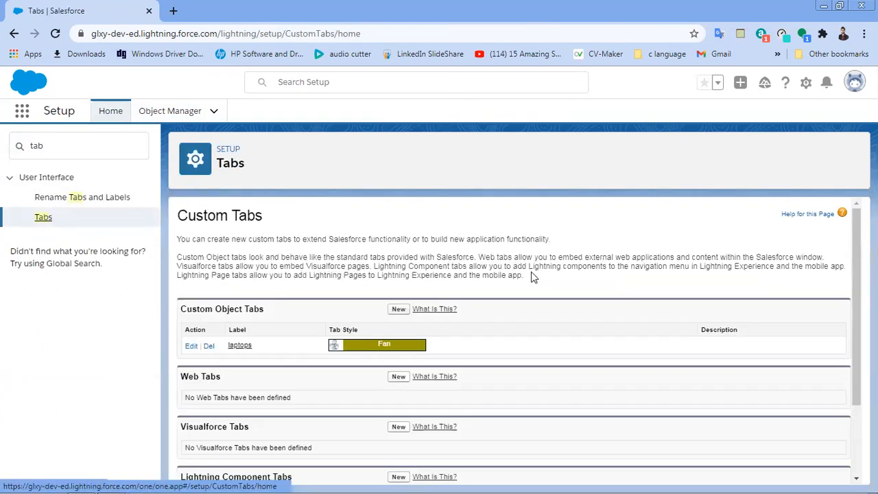
{"action": "scroll", "coordinate": [534, 276], "scroll_direction": "down", "scroll_amount": 1}
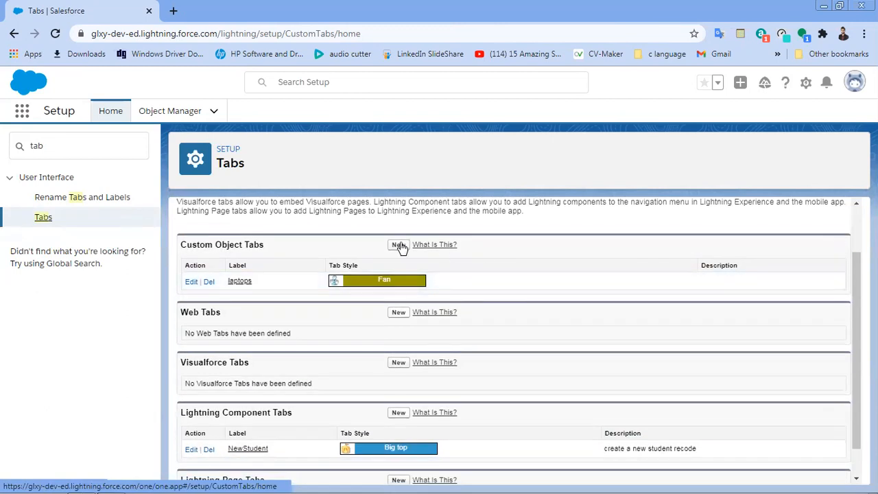
{"action": "left_click", "coordinate": [400, 245]}
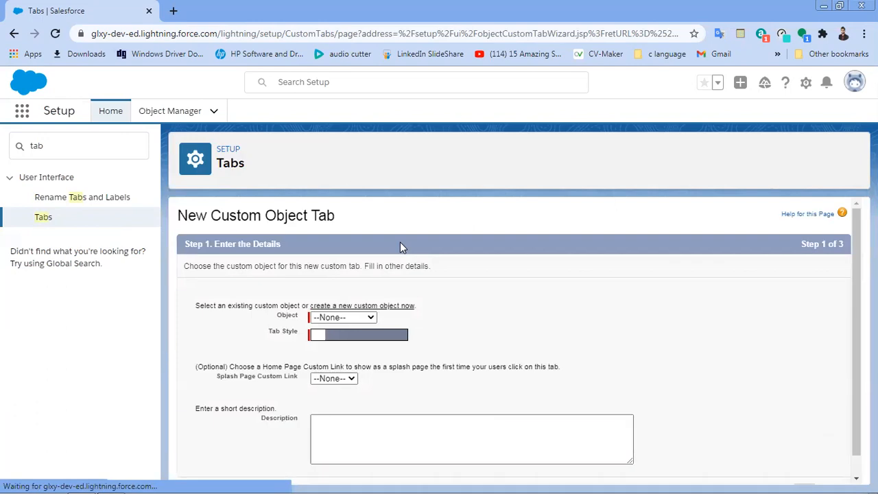
Step: Choose Candidate as the tab's object with the Computer tab style
{"action": "scroll", "coordinate": [399, 247], "scroll_direction": "down", "scroll_amount": 1}
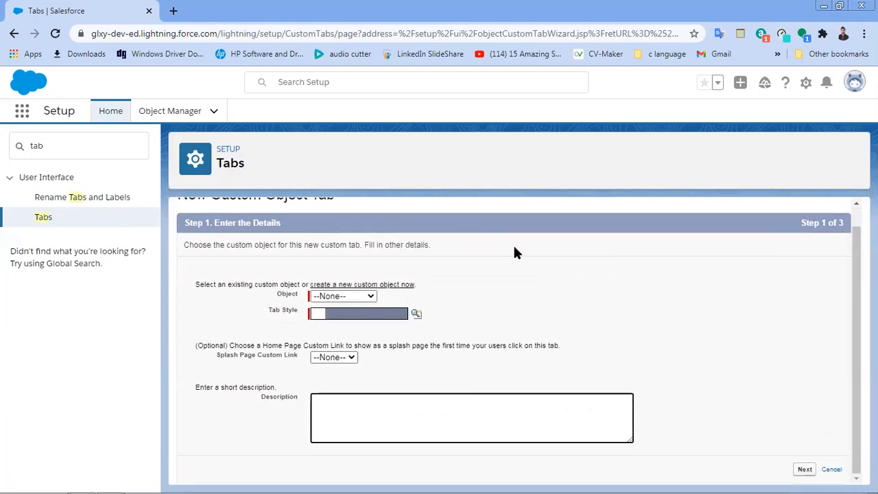
{"action": "left_click", "coordinate": [363, 297]}
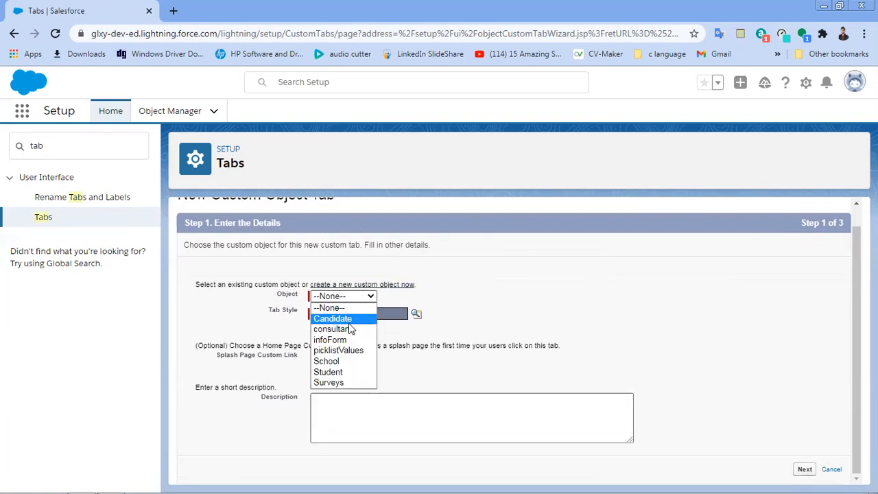
{"action": "left_click", "coordinate": [349, 322]}
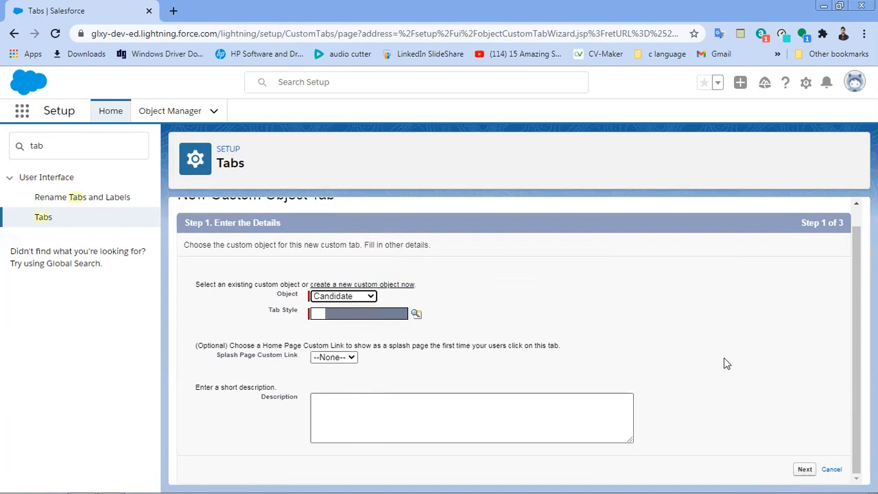
{"action": "left_click", "coordinate": [369, 312]}
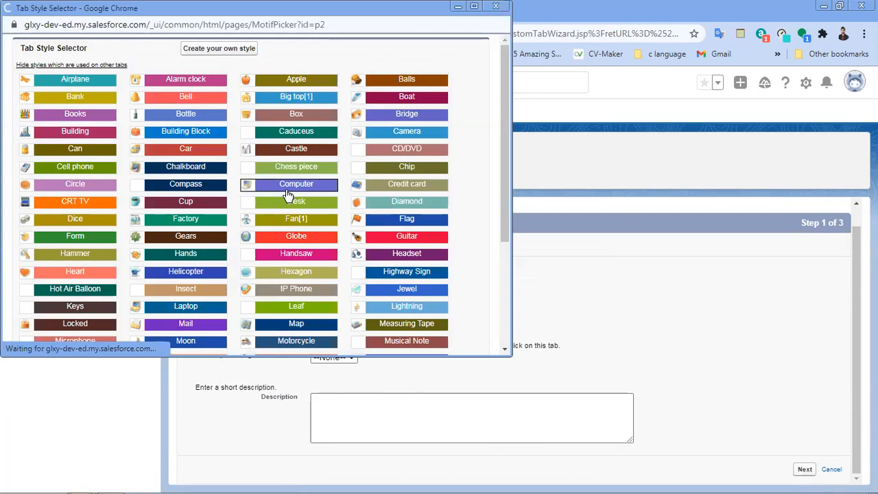
{"action": "left_click", "coordinate": [288, 186]}
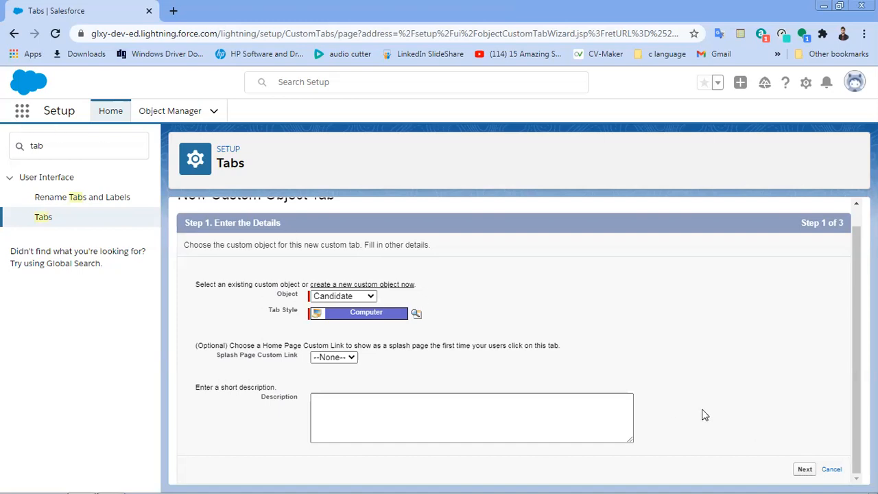
Step: Search the apps and items for 'candidate'
{"action": "right_click", "coordinate": [113, 5]}
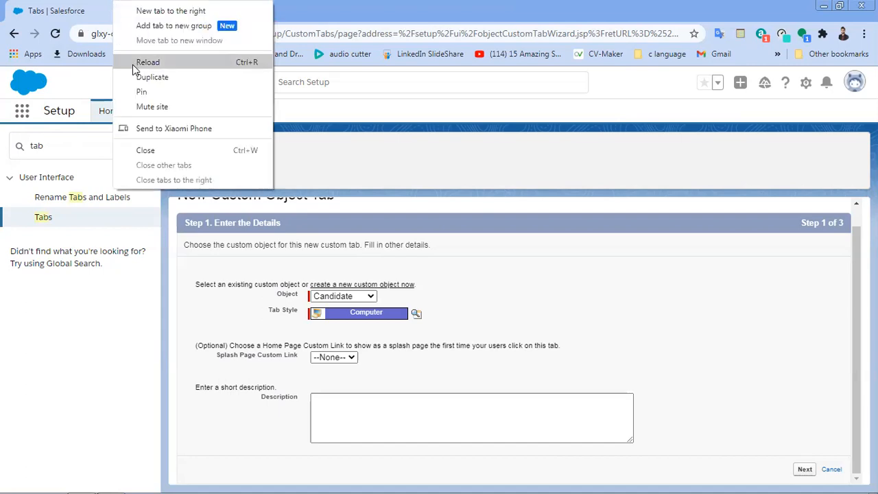
{"action": "left_click", "coordinate": [27, 118]}
{"action": "left_click", "coordinate": [23, 112]}
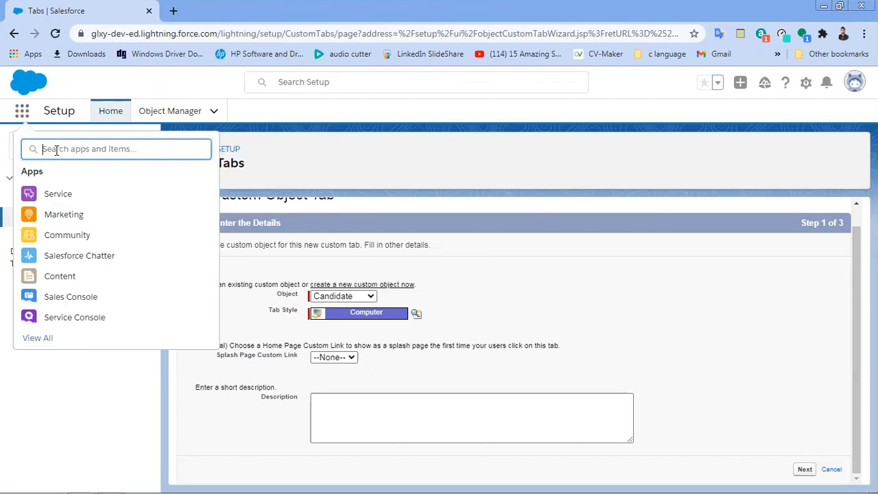
{"action": "type", "text": "can"}
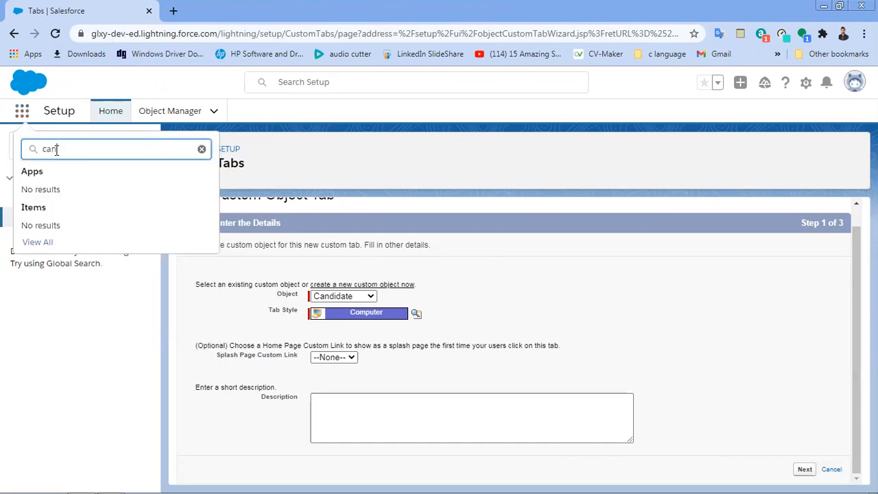
{"action": "type", "text": "didate"}
Step: Keep the default profile and app visibility and save the Candidates tab
{"action": "left_click", "coordinate": [803, 470]}
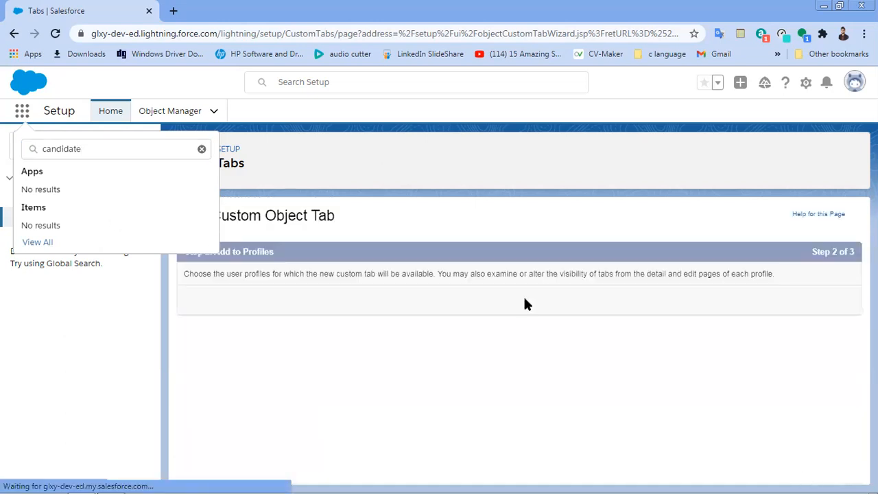
{"action": "scroll", "coordinate": [524, 300], "scroll_direction": "down", "scroll_amount": 1}
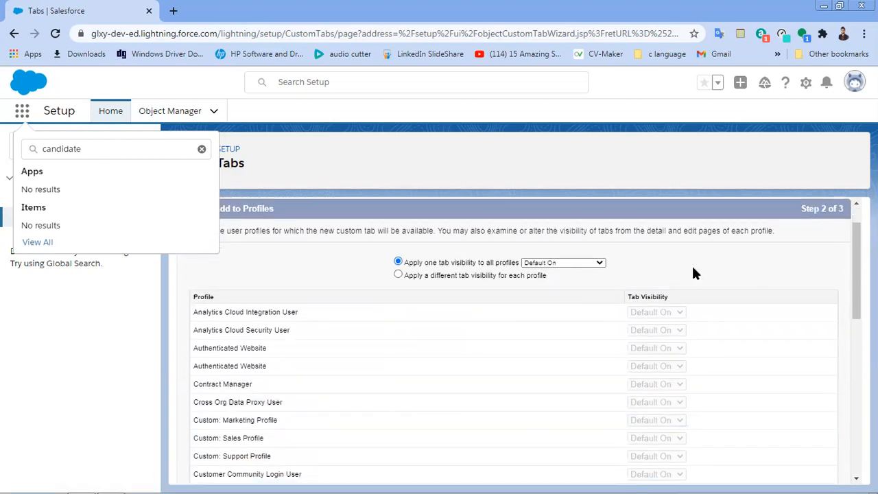
{"action": "scroll", "coordinate": [693, 273], "scroll_direction": "down", "scroll_amount": 8}
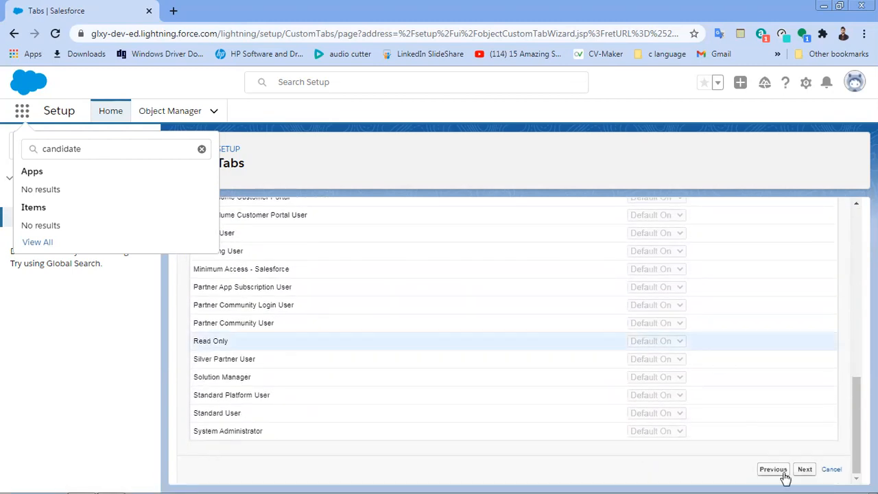
{"action": "left_click", "coordinate": [804, 470]}
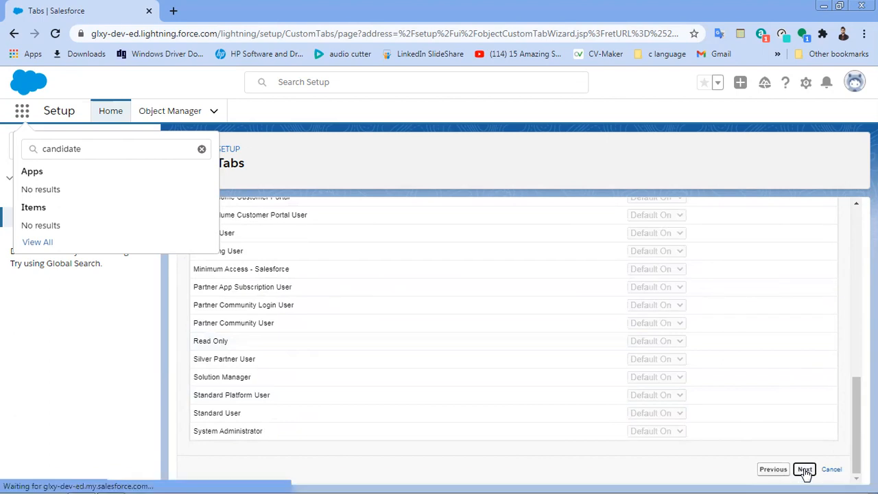
{"action": "scroll", "coordinate": [804, 473], "scroll_direction": "down", "scroll_amount": 5}
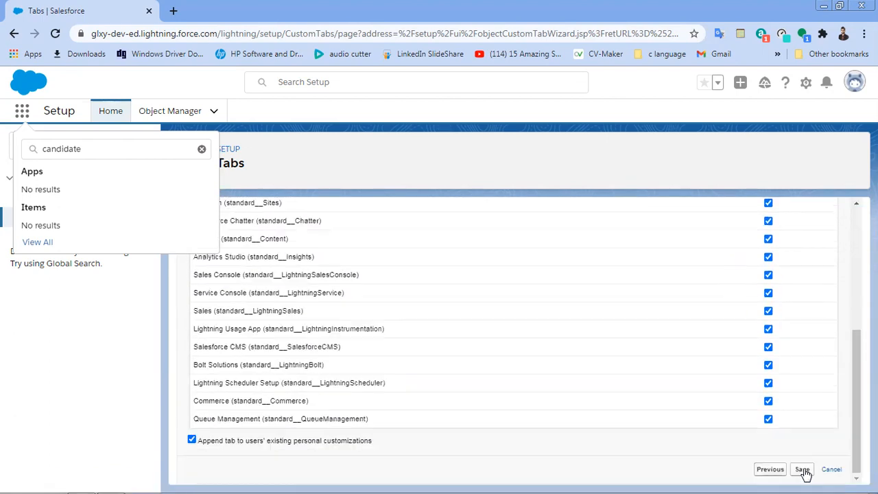
{"action": "left_click", "coordinate": [804, 470]}
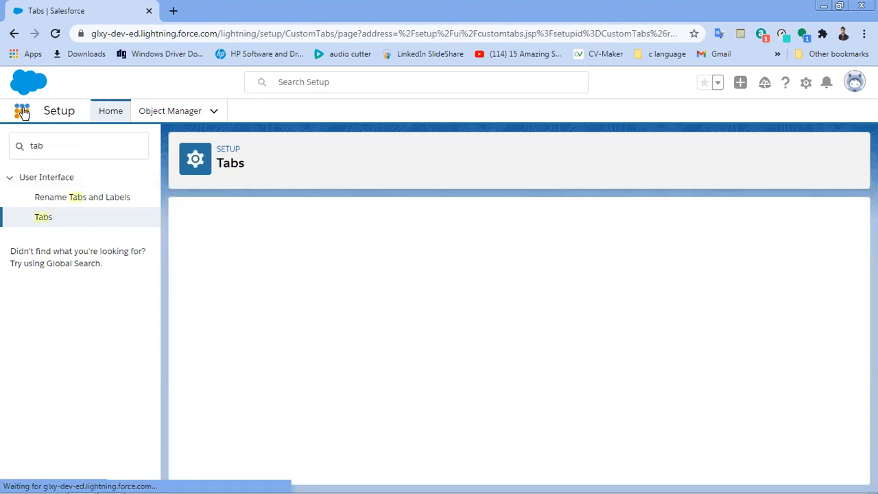
Step: Reload the page, then search the App Launcher for 'ca' and open Candidates
{"action": "left_click", "coordinate": [23, 112]}
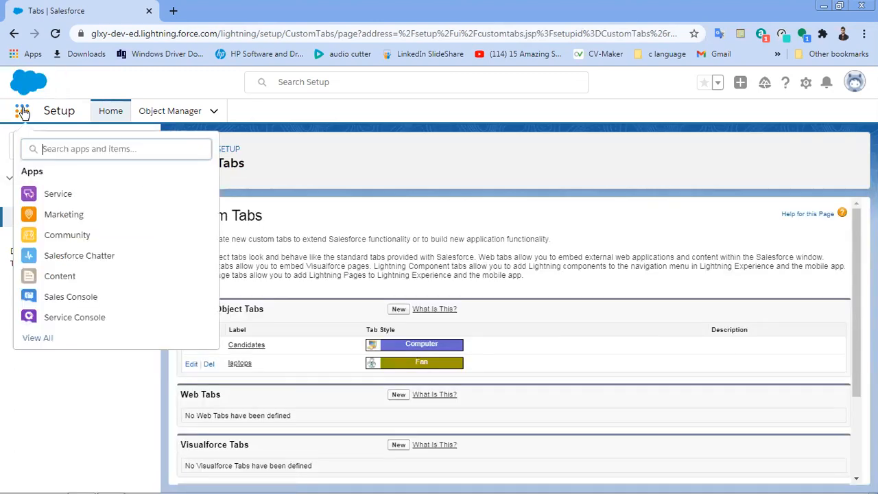
{"action": "type", "text": "can"}
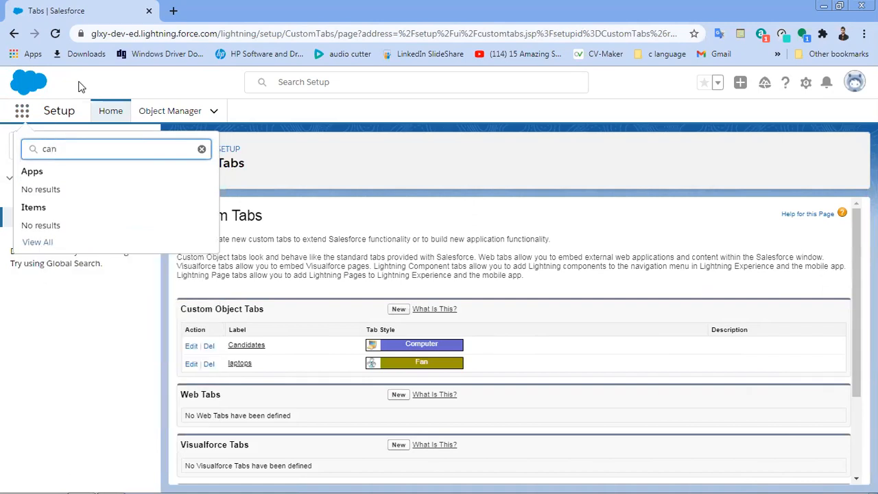
{"action": "left_click", "coordinate": [54, 34]}
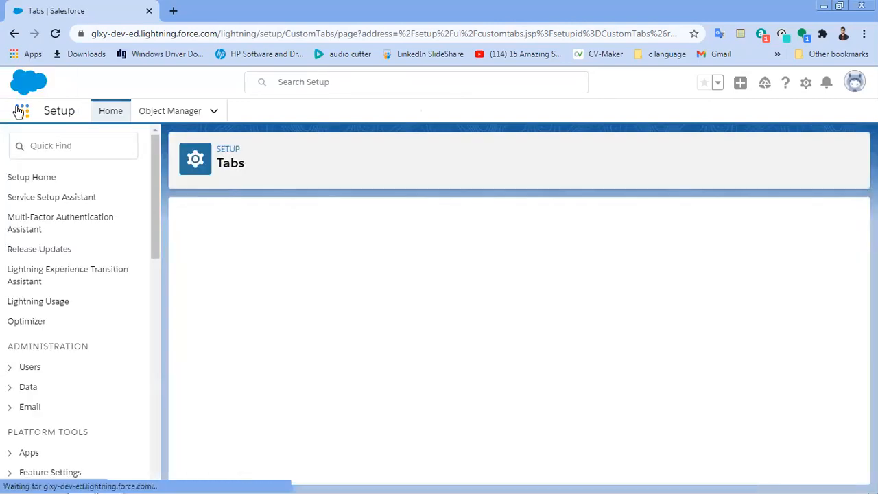
{"action": "left_click", "coordinate": [20, 111]}
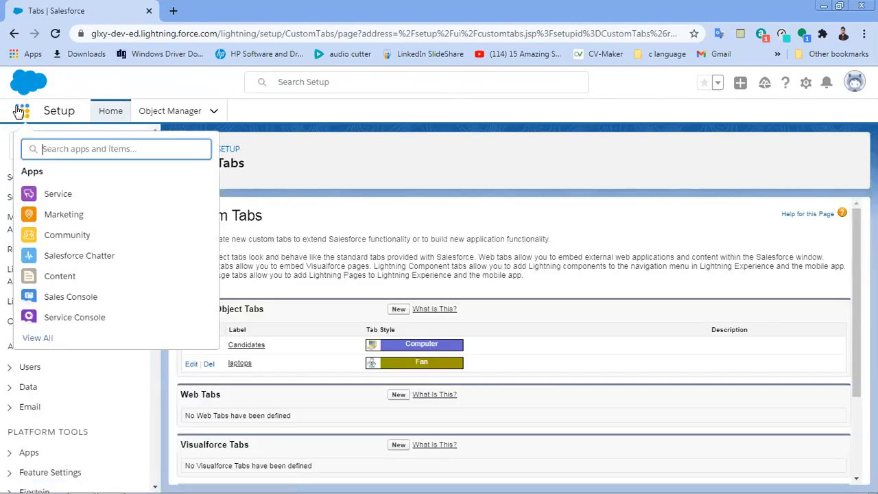
{"action": "type", "text": "ca"}
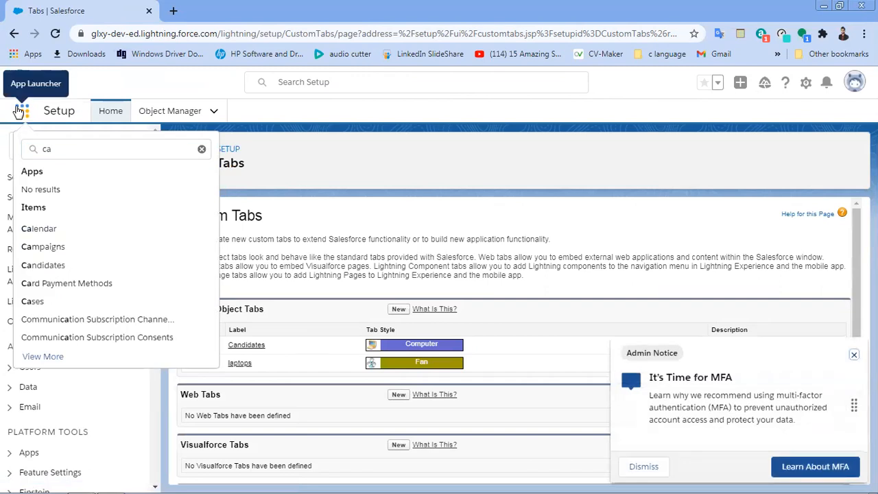
{"action": "left_click", "coordinate": [65, 273]}
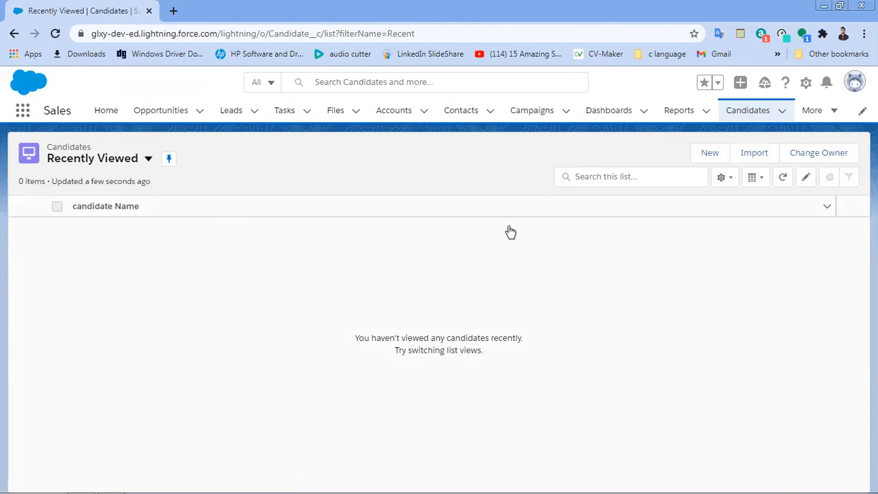
Step: Save a new Candidate record with the candidate's name and DOB 2/15/2021
{"action": "left_click", "coordinate": [707, 154]}
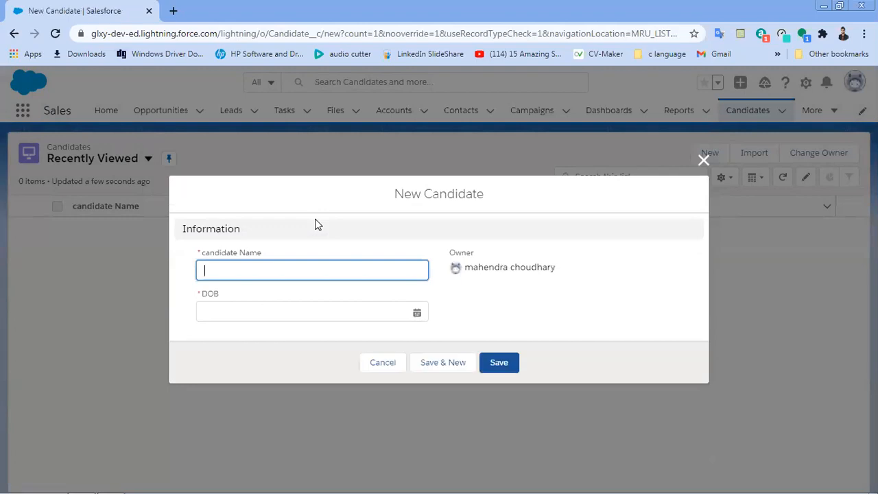
{"action": "type", "text": "mahendra"}
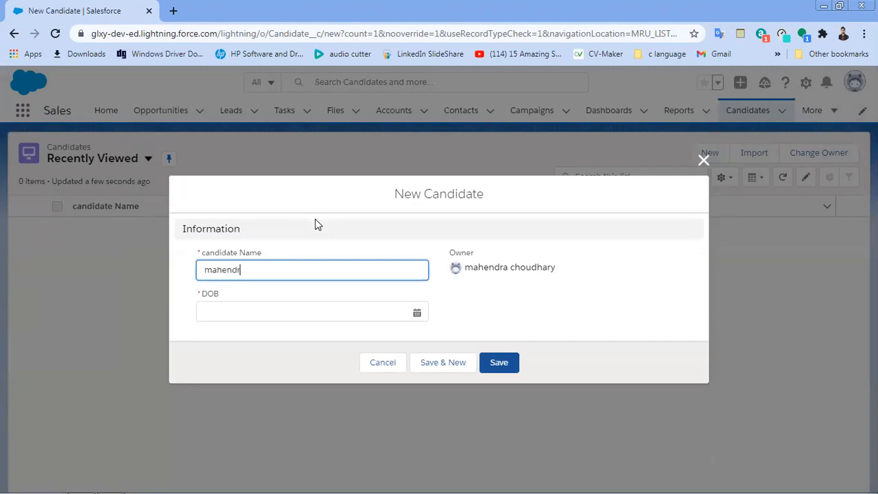
{"action": "left_click", "coordinate": [297, 312]}
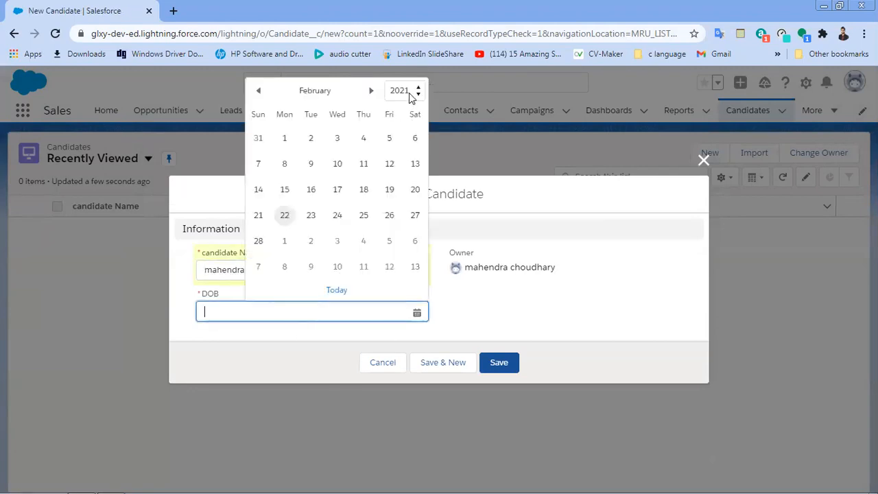
{"action": "left_click", "coordinate": [286, 190]}
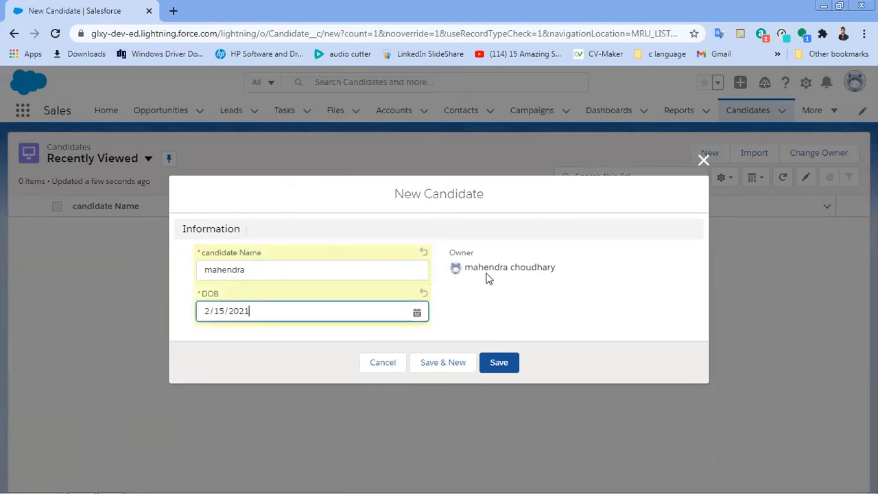
{"action": "left_click", "coordinate": [501, 362]}
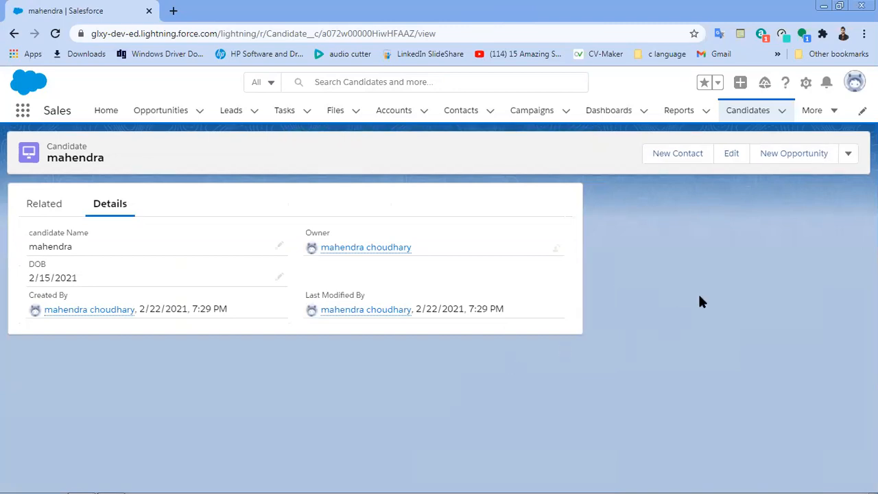
{"action": "left_click", "coordinate": [847, 155]}
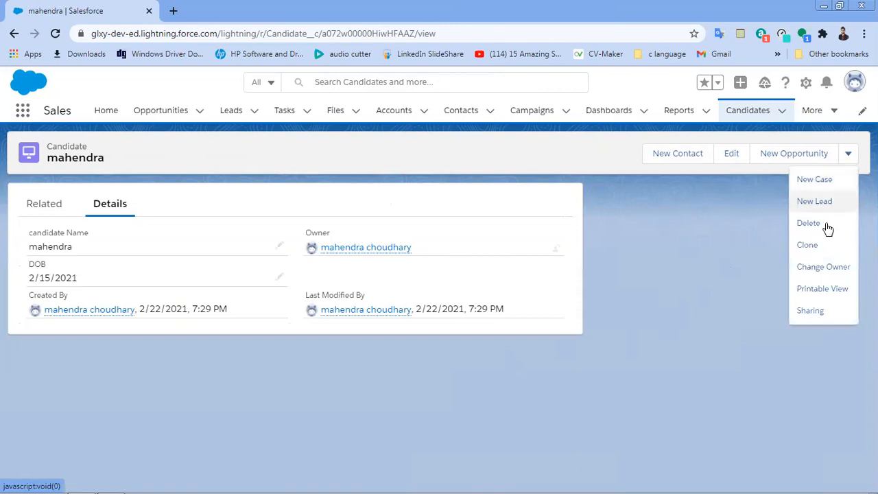
{"action": "left_click", "coordinate": [825, 247]}
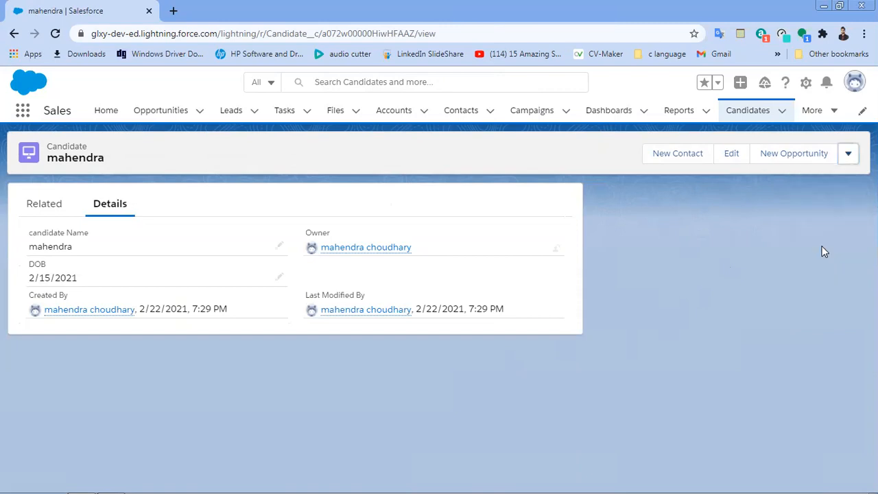
{"action": "left_click", "coordinate": [848, 159]}
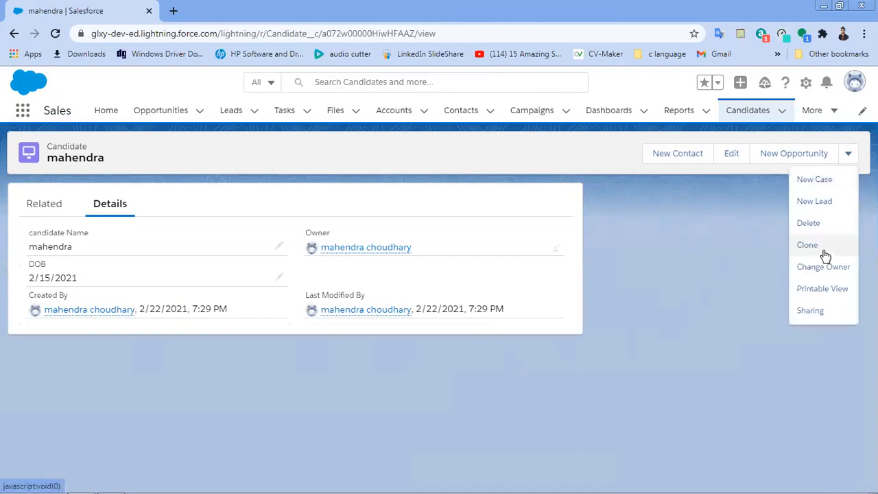
{"action": "left_click", "coordinate": [825, 254]}
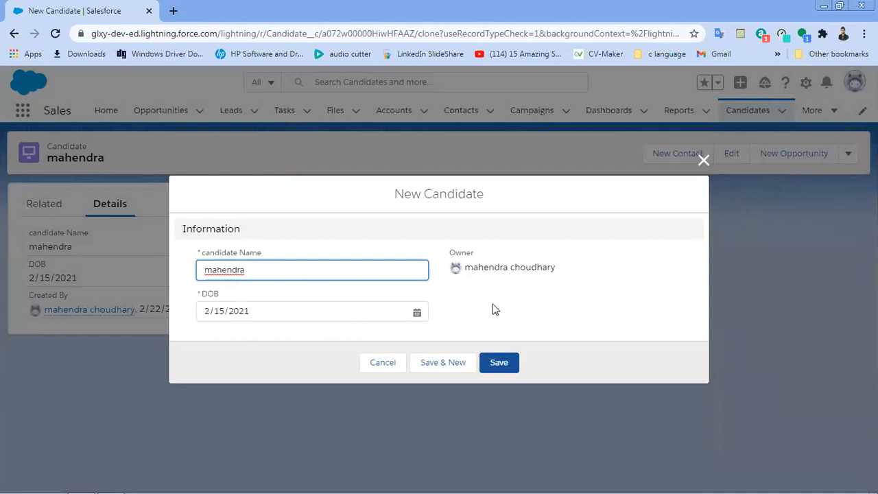
{"action": "left_click", "coordinate": [316, 313]}
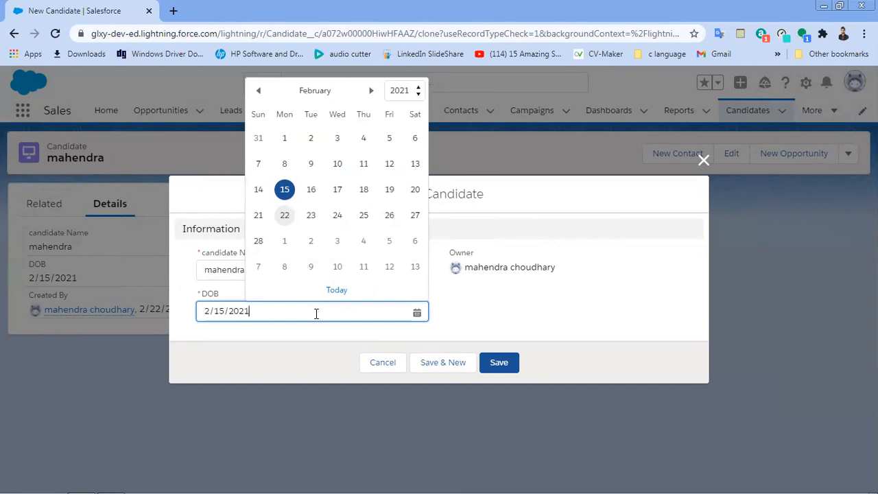
{"action": "key", "text": "ctrl+a"}
{"action": "key", "text": "BackSpace"}
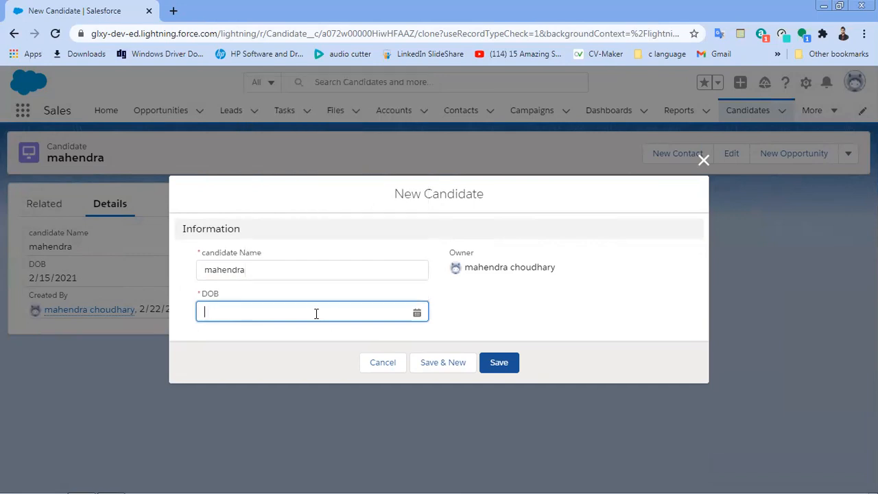
{"action": "left_click", "coordinate": [489, 362]}
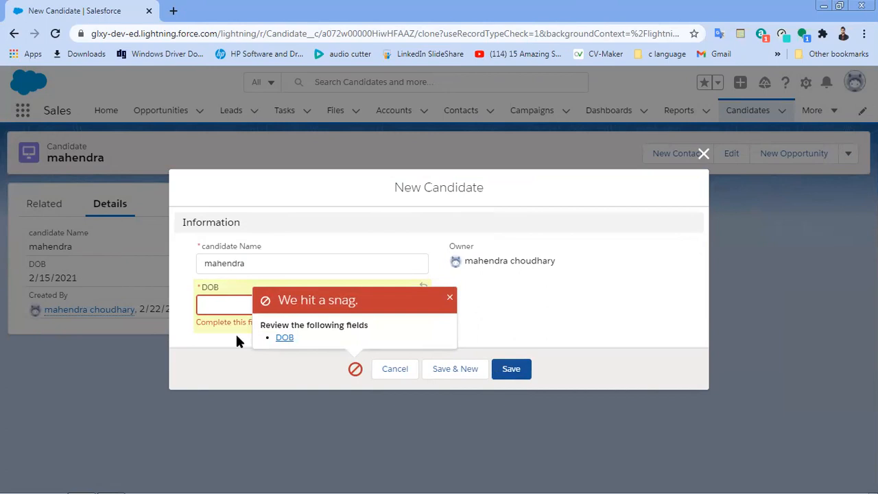
{"action": "left_click", "coordinate": [409, 375]}
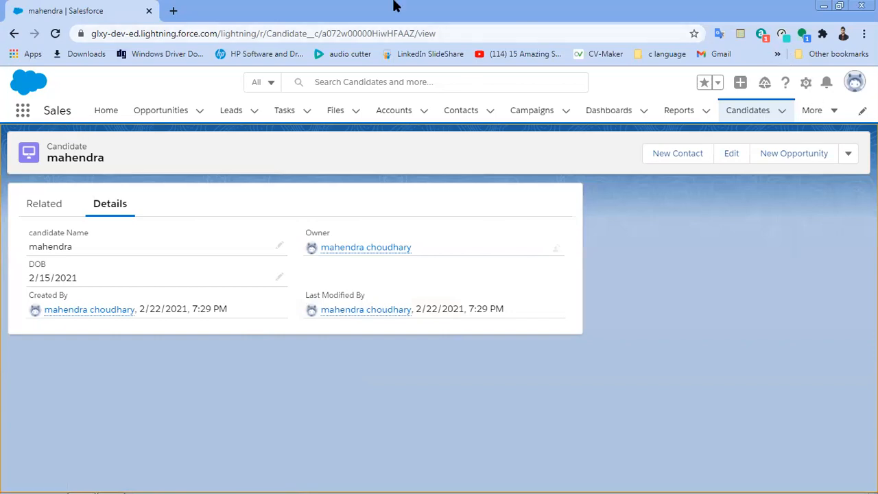
Step: Duplicate the browser tab, open Setup from the gear menu, and close the duplicate
{"action": "right_click", "coordinate": [76, 17]}
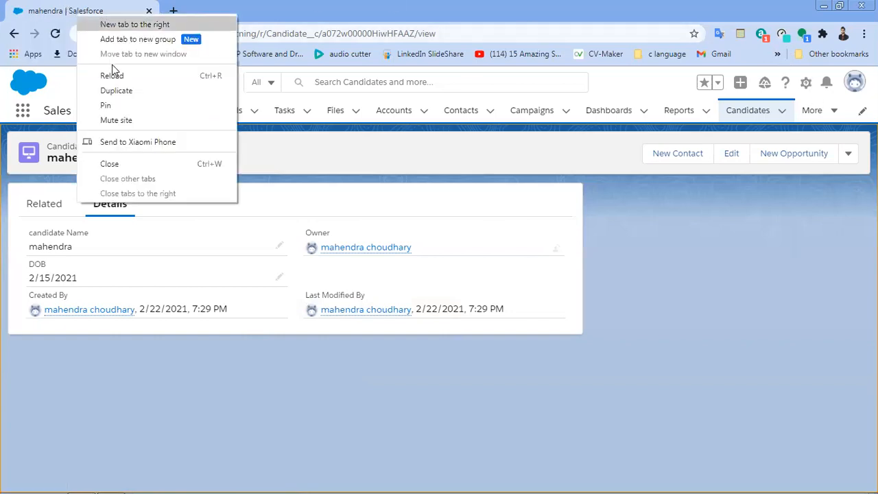
{"action": "left_click", "coordinate": [116, 90]}
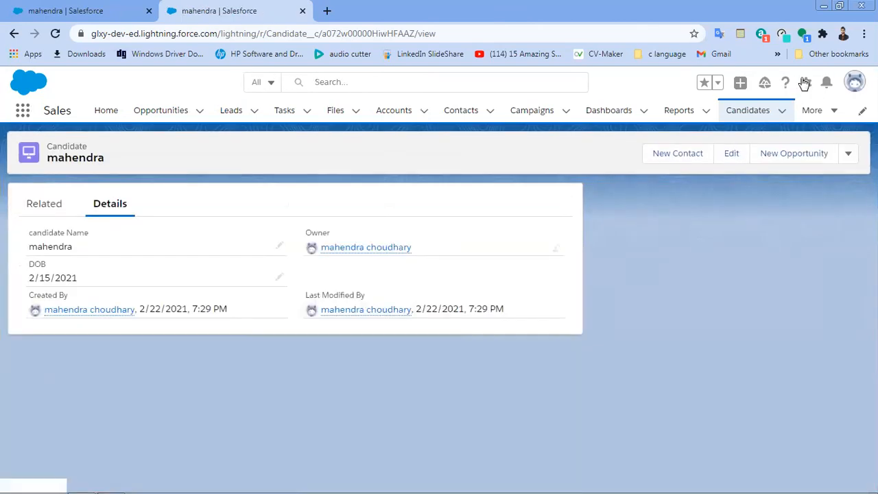
{"action": "left_click", "coordinate": [807, 88]}
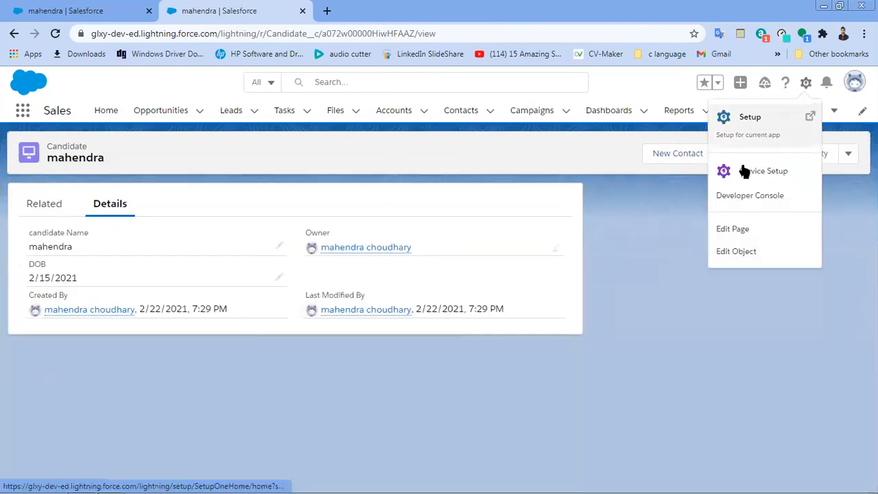
{"action": "left_click", "coordinate": [748, 135]}
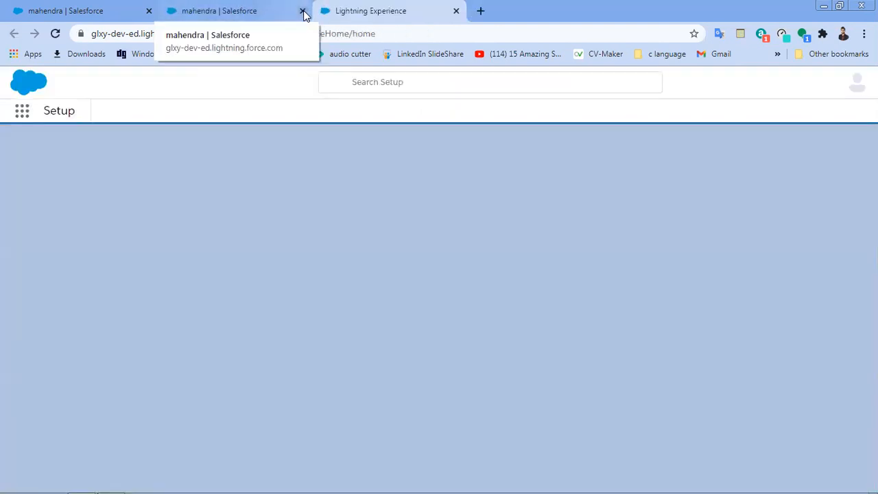
{"action": "left_click", "coordinate": [303, 11]}
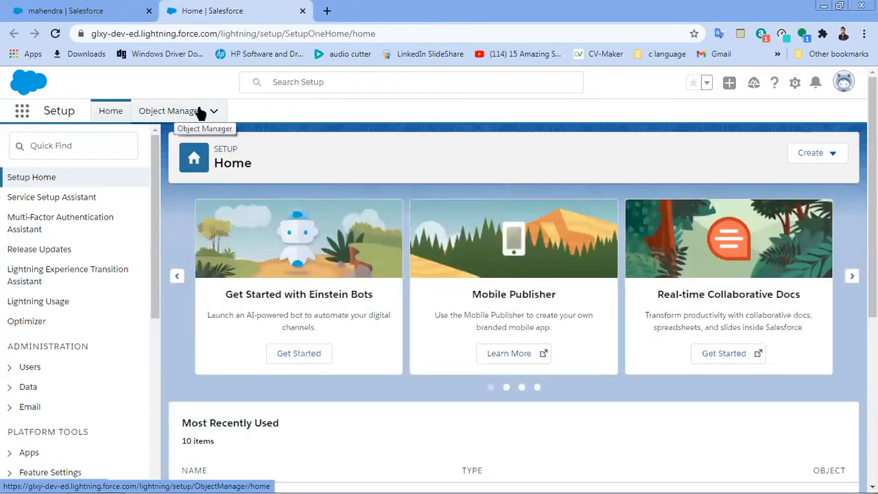
Step: Find the Candidate object in Object Manager and start a new Email-type field
{"action": "left_click", "coordinate": [201, 113]}
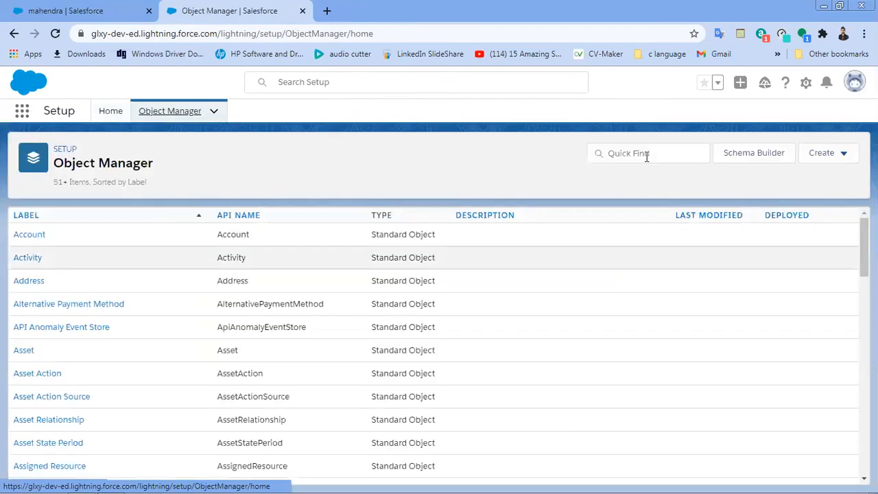
{"action": "left_click", "coordinate": [646, 155]}
{"action": "type", "text": "can"}
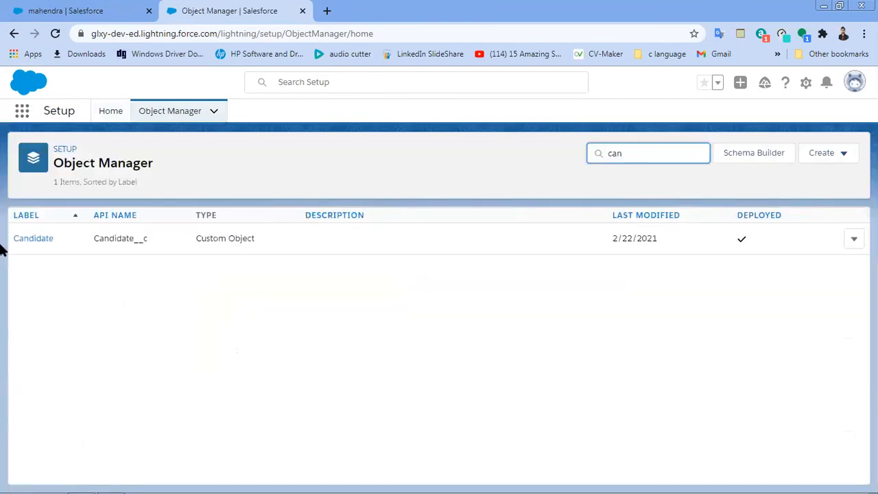
{"action": "left_click", "coordinate": [39, 239]}
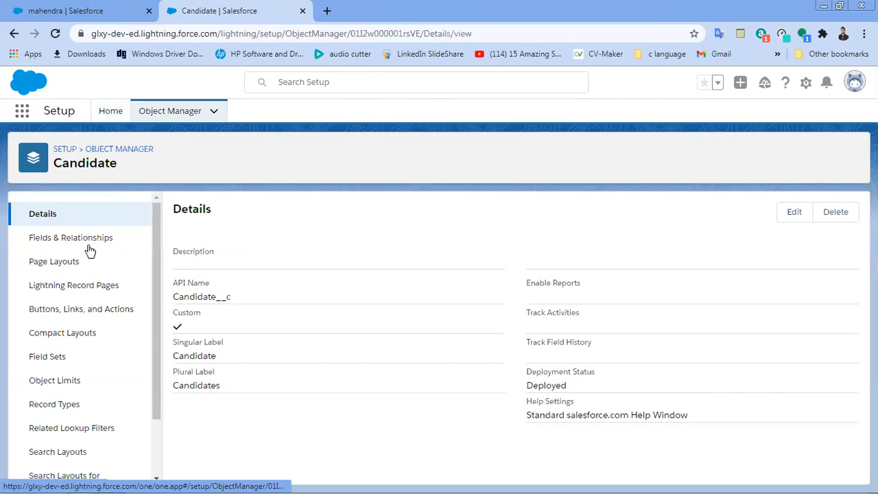
{"action": "left_click", "coordinate": [87, 250]}
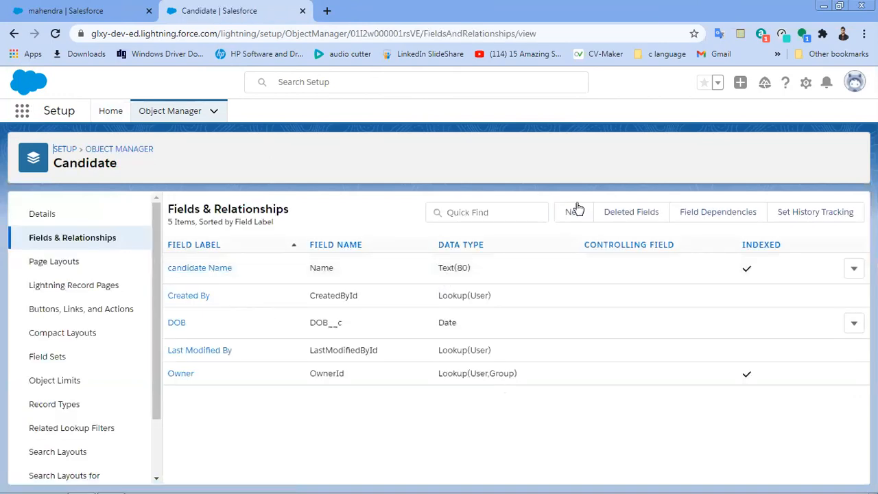
{"action": "left_click", "coordinate": [576, 210]}
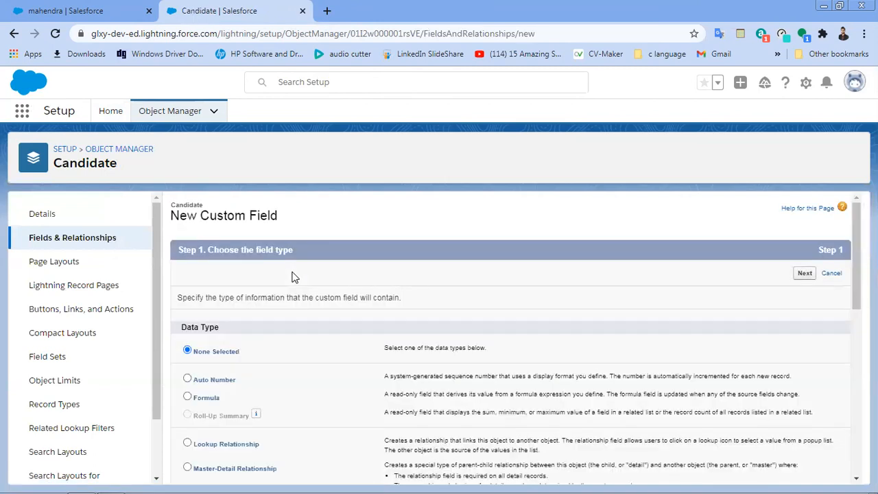
{"action": "scroll", "coordinate": [291, 276], "scroll_direction": "down", "scroll_amount": 4}
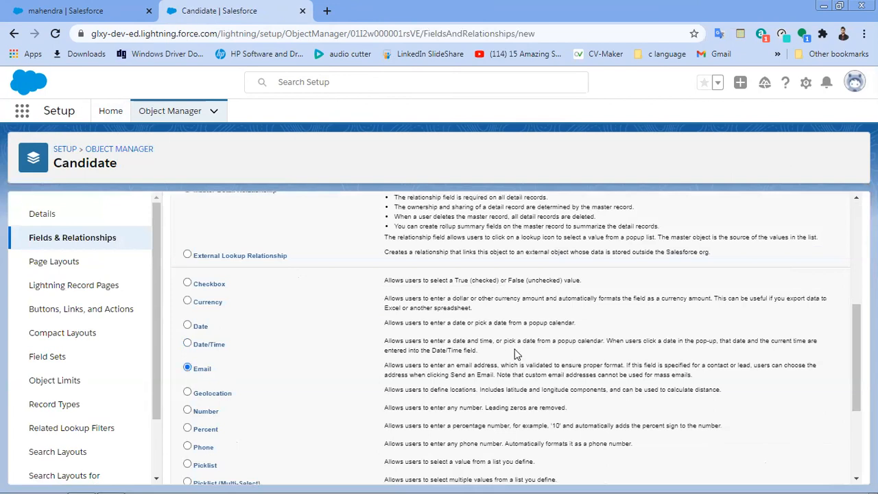
{"action": "scroll", "coordinate": [517, 353], "scroll_direction": "down", "scroll_amount": 3}
{"action": "left_click", "coordinate": [804, 471]}
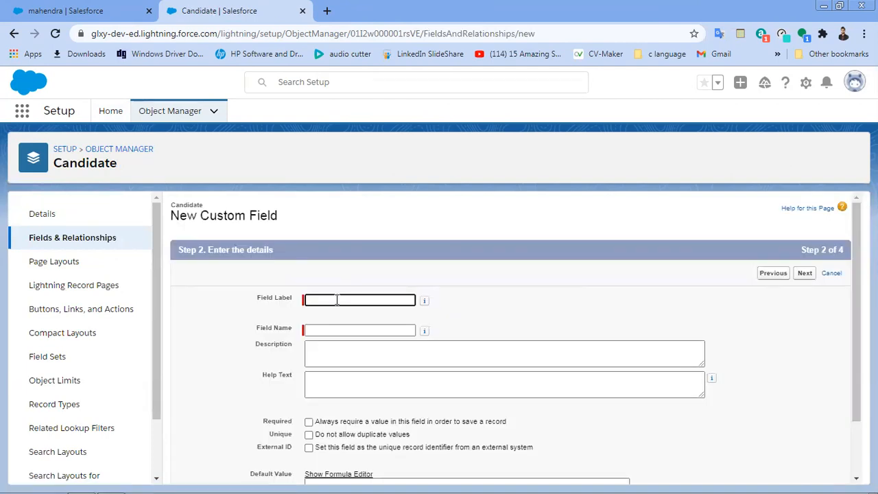
Step: Label the field Email and save it to the Candidate Layout
{"action": "type", "text": "Email"}
{"action": "left_click", "coordinate": [328, 330]}
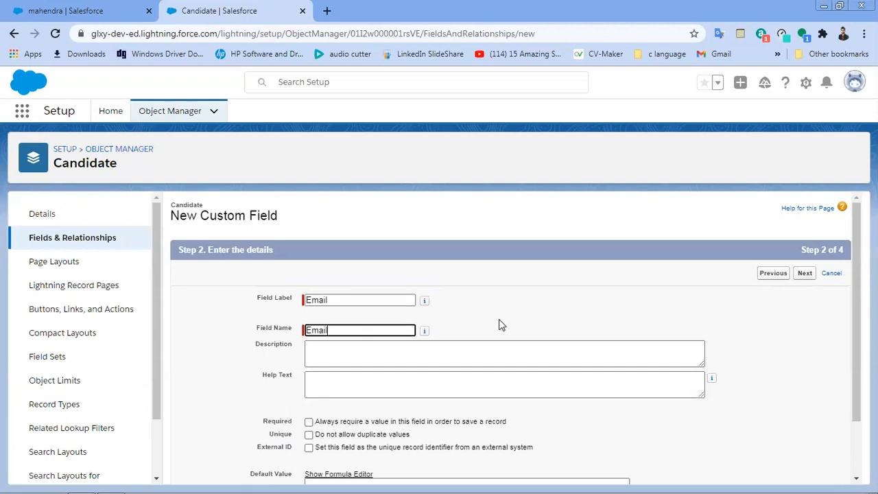
{"action": "scroll", "coordinate": [498, 319], "scroll_direction": "down", "scroll_amount": 1}
{"action": "scroll", "coordinate": [501, 324], "scroll_direction": "up", "scroll_amount": 1}
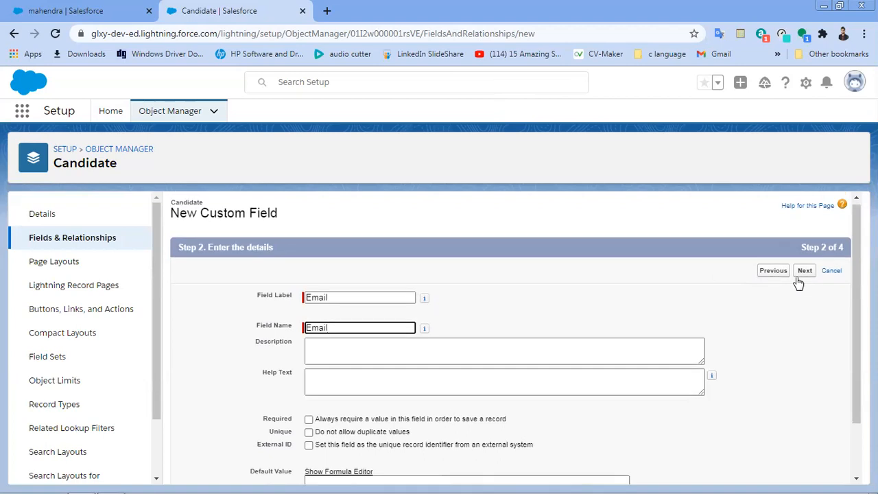
{"action": "left_click", "coordinate": [803, 273]}
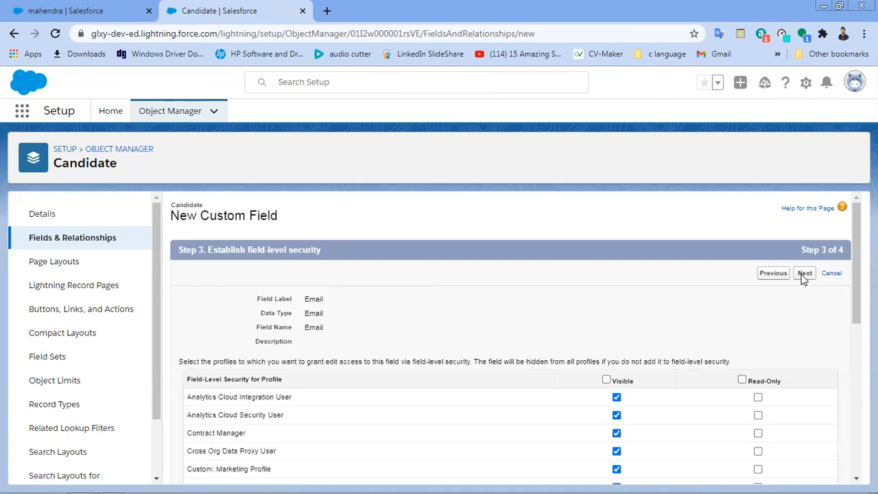
{"action": "left_click", "coordinate": [803, 275]}
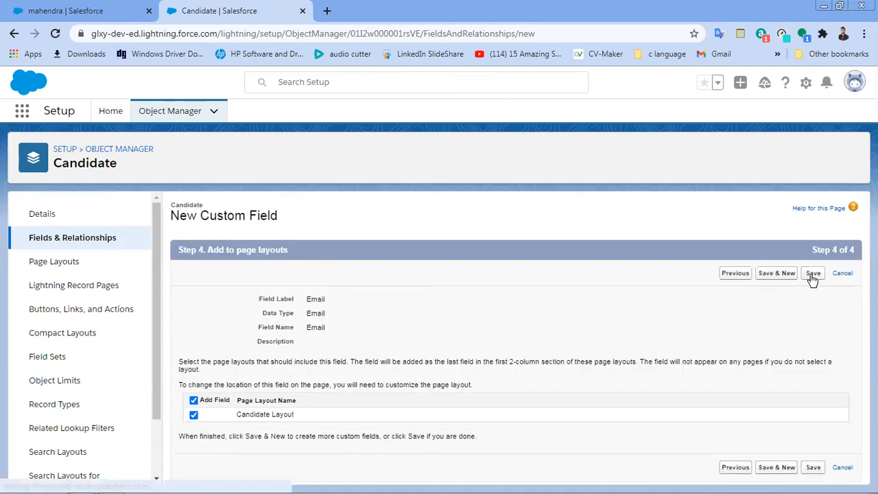
{"action": "left_click", "coordinate": [812, 275]}
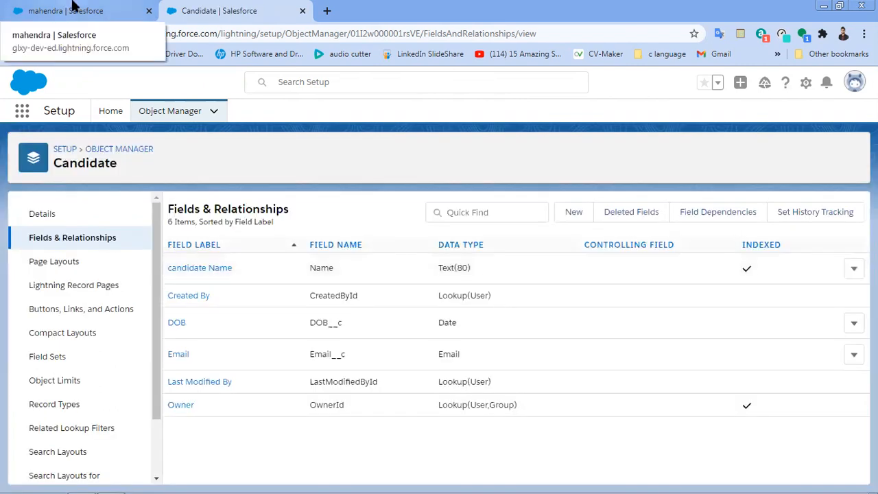
Step: Reload the Candidate record page, then open and cancel new contact and candidate forms
{"action": "left_click", "coordinate": [73, 7]}
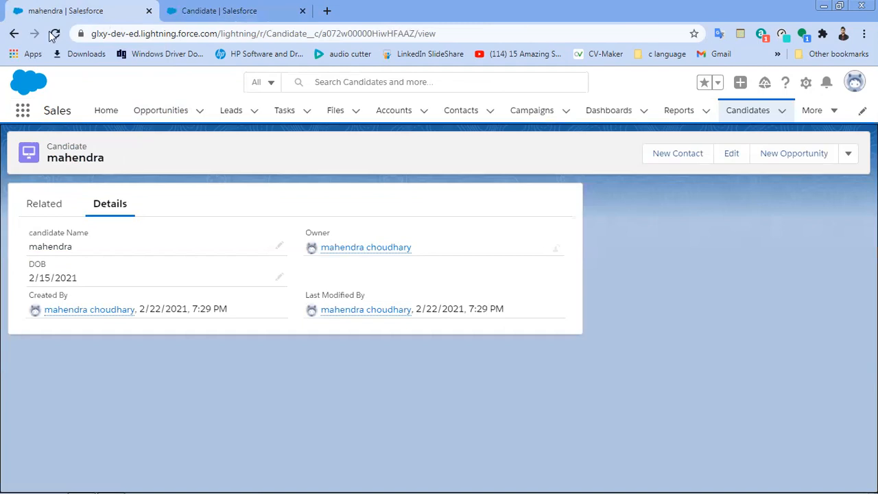
{"action": "key", "text": "F5"}
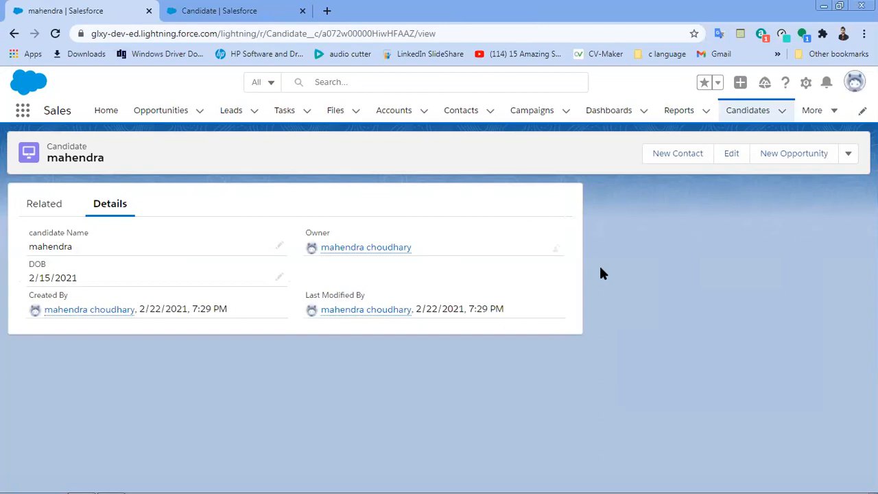
{"action": "left_click", "coordinate": [669, 155]}
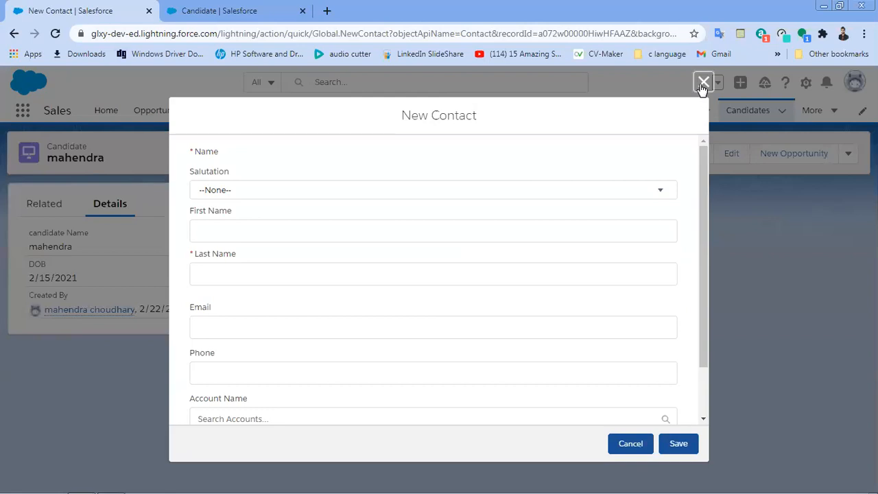
{"action": "left_click", "coordinate": [703, 82]}
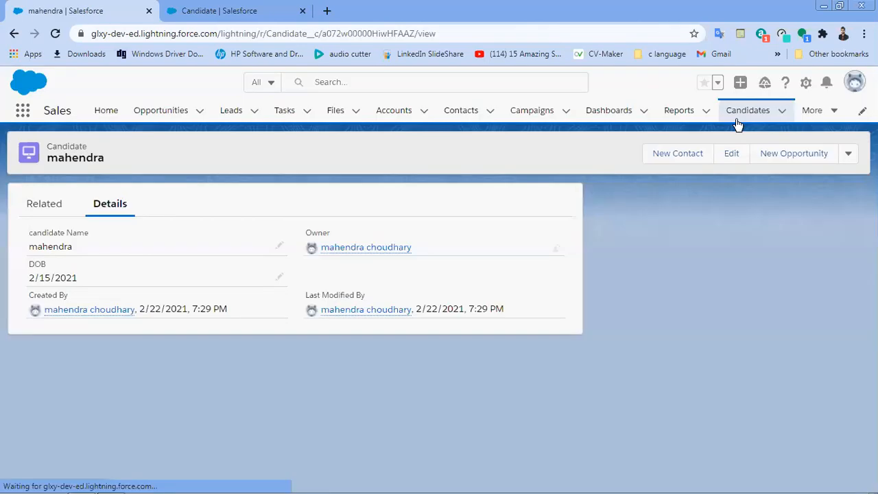
{"action": "left_click", "coordinate": [782, 114]}
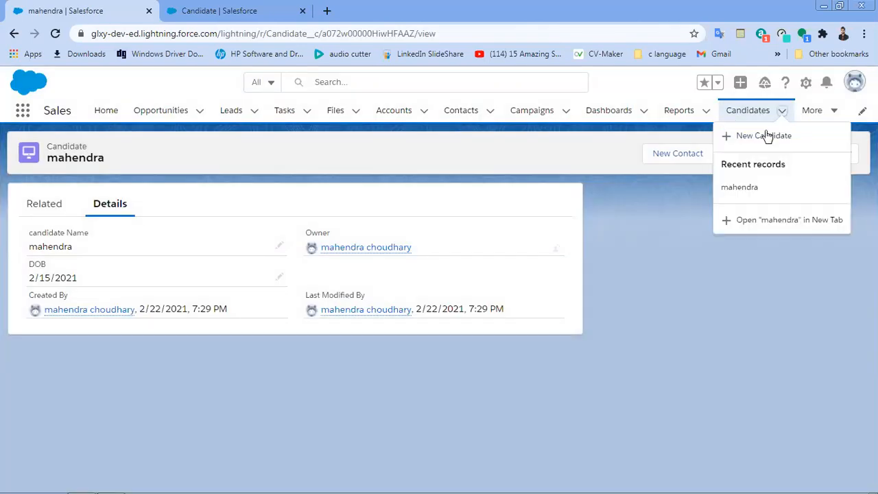
{"action": "left_click", "coordinate": [767, 136]}
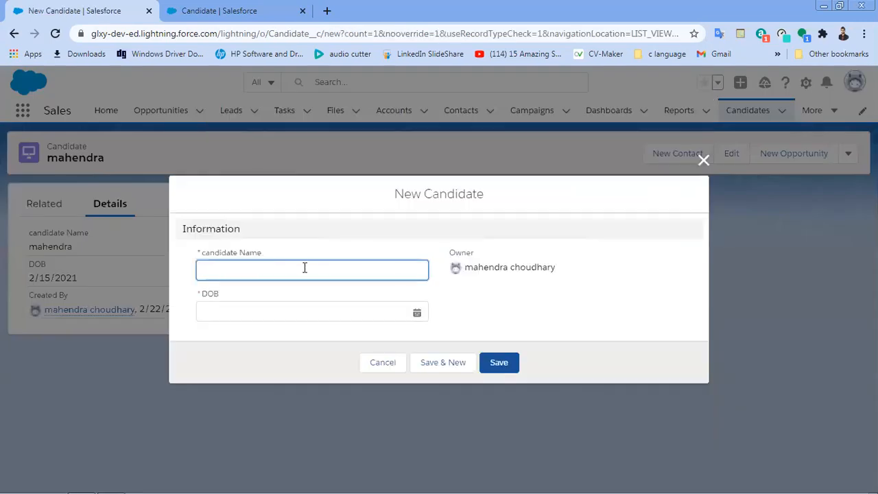
{"action": "left_click", "coordinate": [705, 162]}
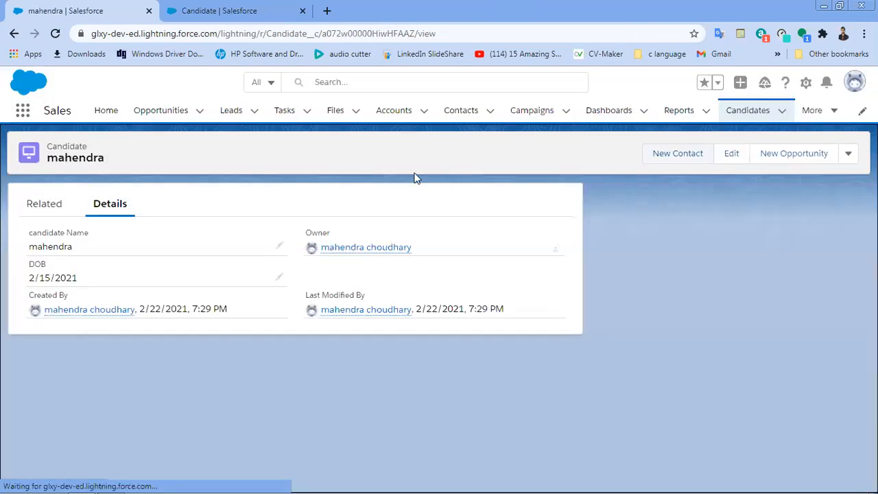
Step: Visit Contacts and Candidates, cancel another new candidate form, then open a recently viewed contact
{"action": "left_click", "coordinate": [467, 110]}
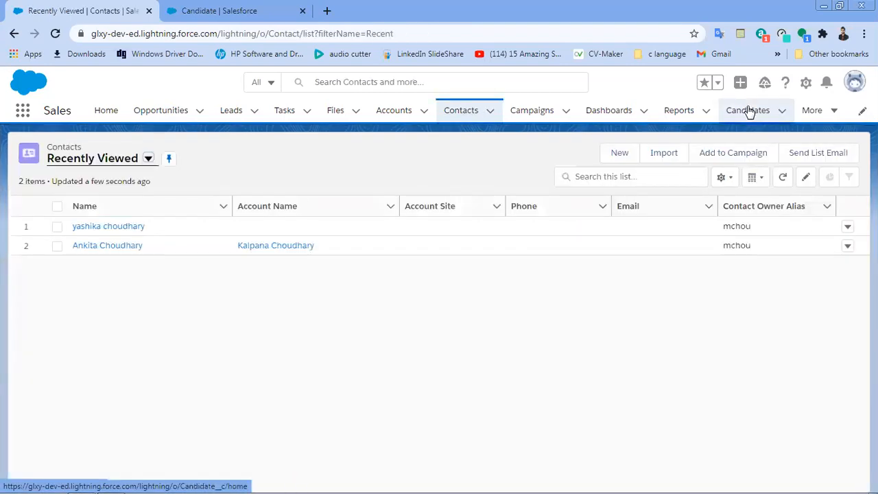
{"action": "left_click", "coordinate": [750, 111]}
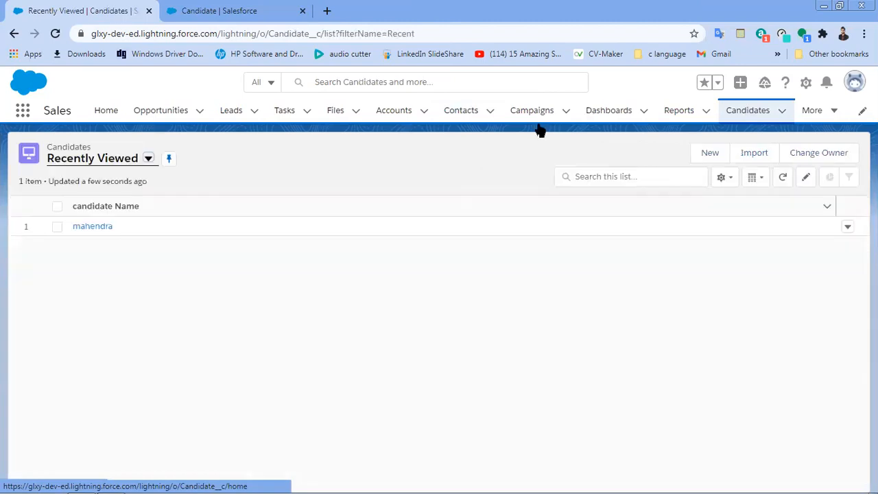
{"action": "left_click", "coordinate": [710, 153]}
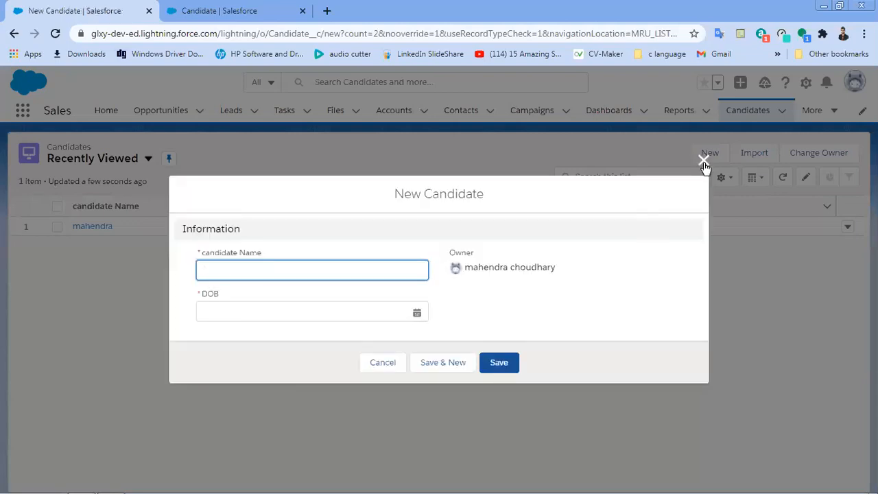
{"action": "left_click", "coordinate": [704, 162]}
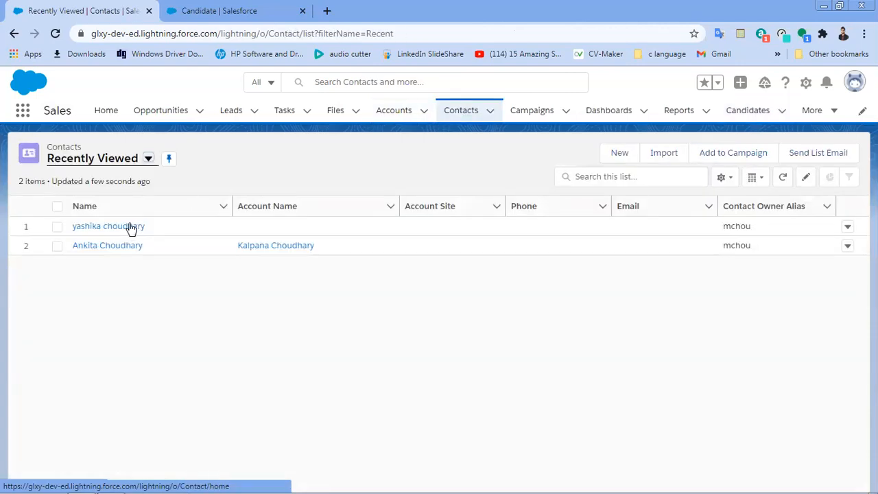
{"action": "left_click", "coordinate": [130, 227]}
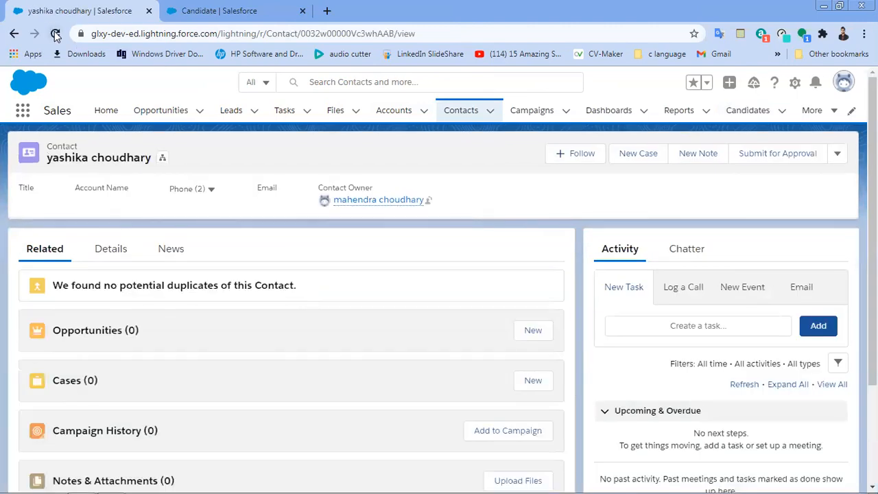
Step: Reload Salesforce and open the Candidates list from the More navigation menu
{"action": "left_click", "coordinate": [56, 34]}
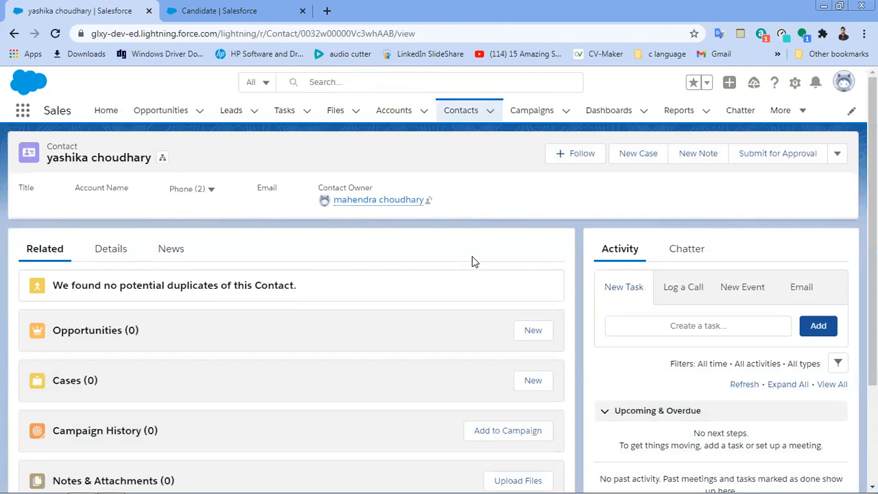
{"action": "left_click", "coordinate": [800, 116]}
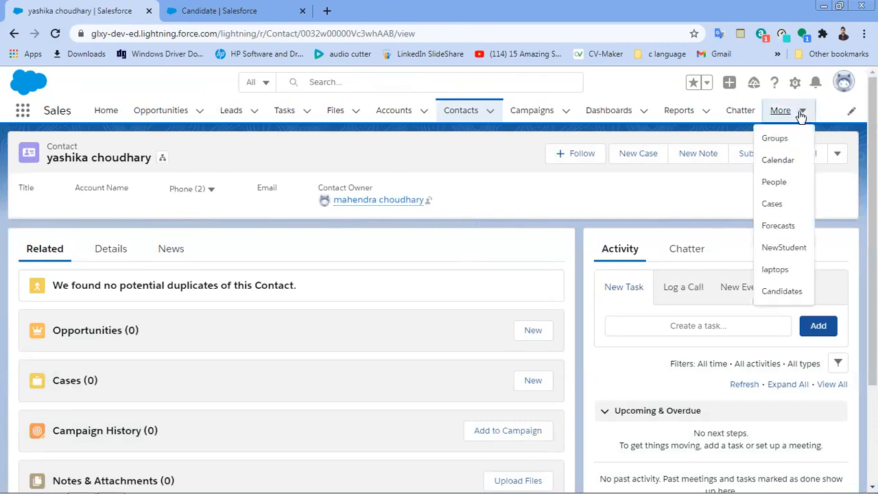
{"action": "left_click", "coordinate": [794, 300]}
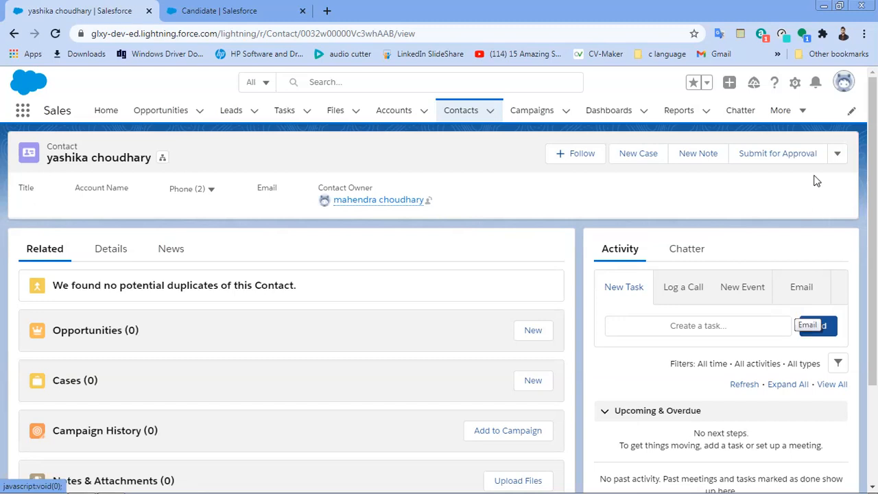
{"action": "left_click", "coordinate": [804, 115]}
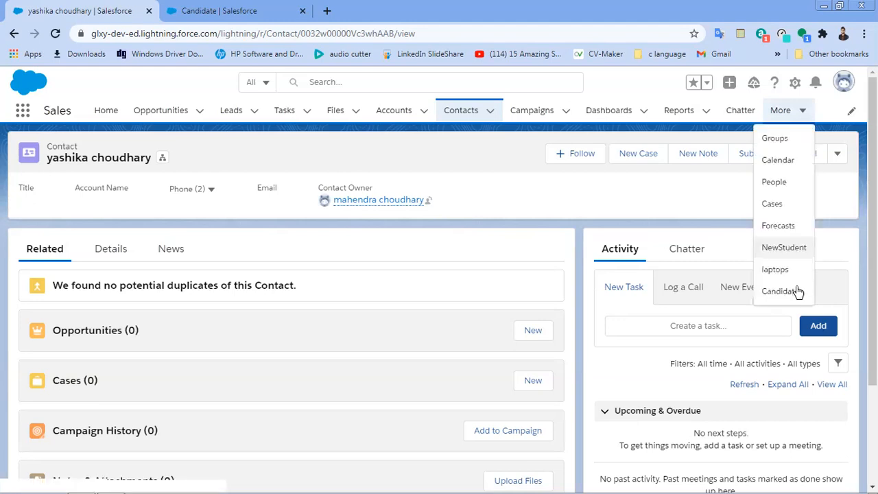
{"action": "left_click", "coordinate": [795, 290]}
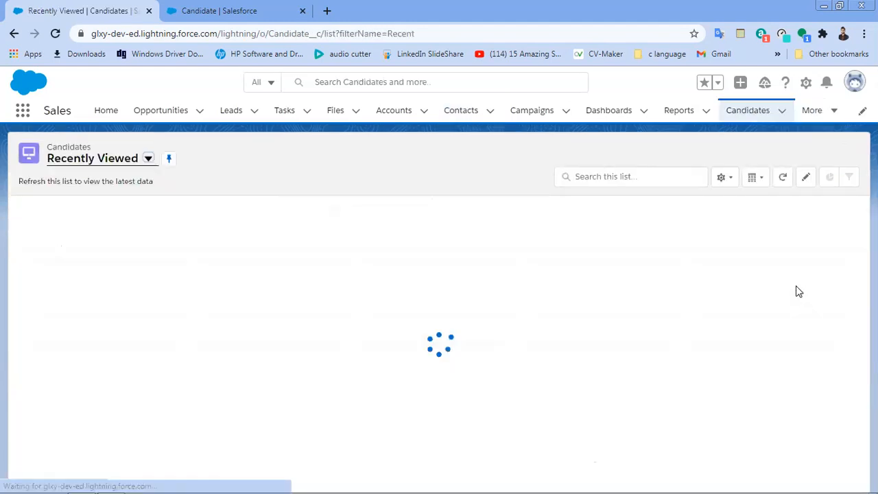
Step: Create and save a new candidate with a name and DOB 3/4/2021, leaving Email blank
{"action": "left_click", "coordinate": [711, 153]}
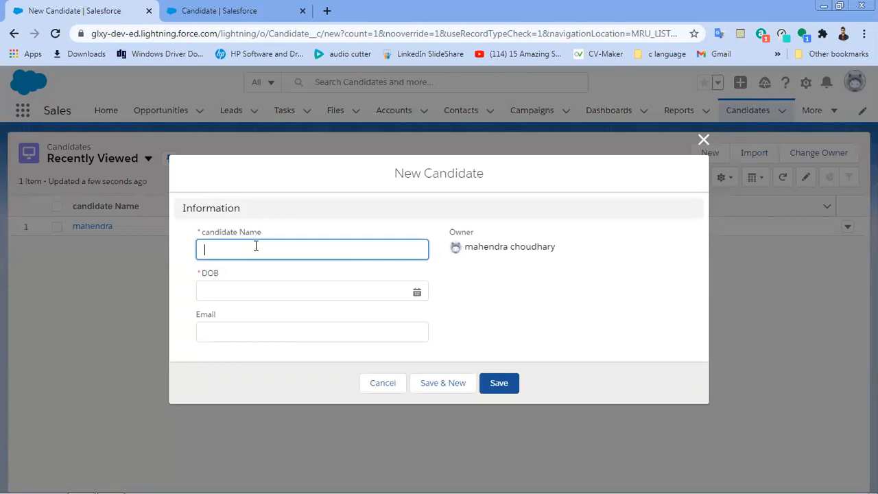
{"action": "type", "text": "rakesh"}
{"action": "left_click", "coordinate": [251, 292]}
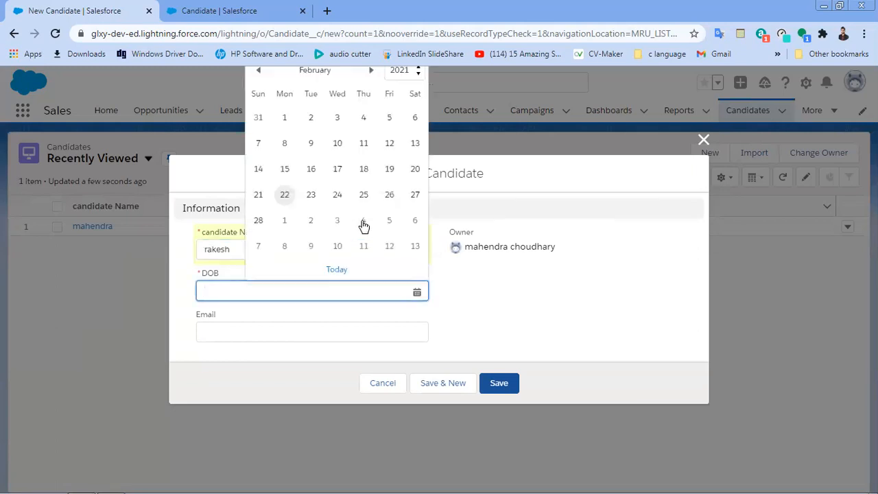
{"action": "left_click", "coordinate": [361, 223]}
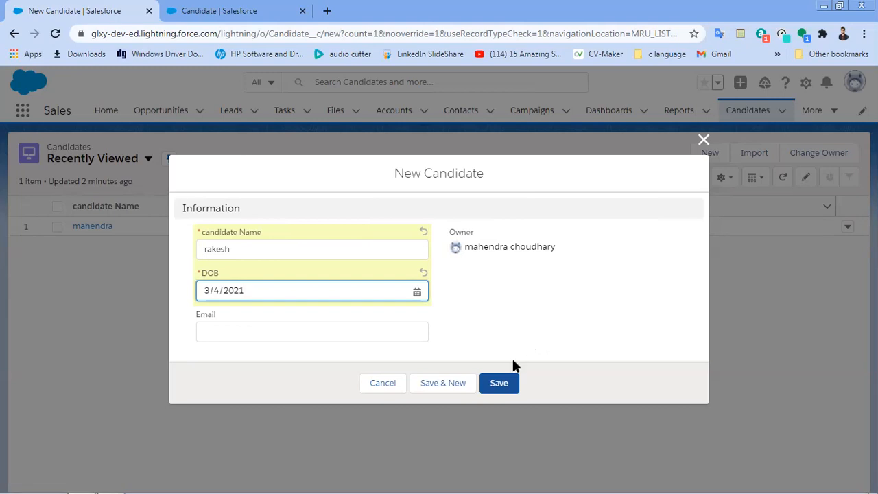
{"action": "left_click", "coordinate": [499, 382]}
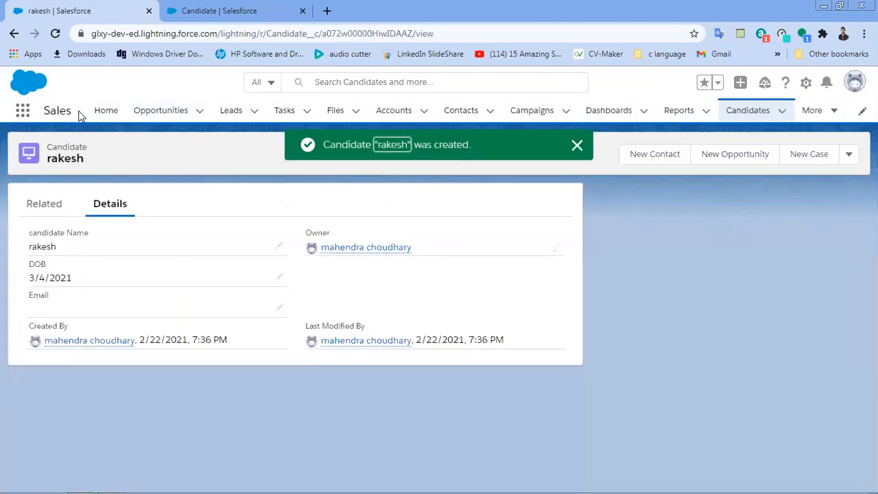
{"action": "left_click", "coordinate": [216, 10]}
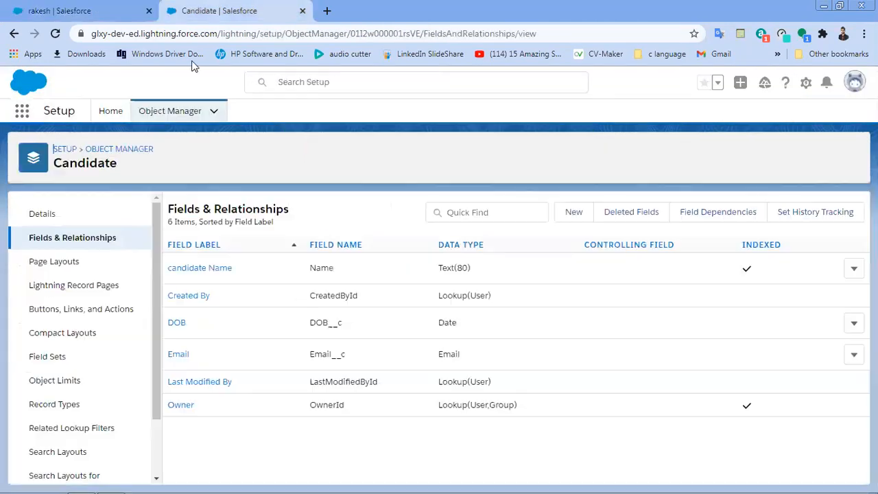
Step: Find the Candidate object in Object Manager with 'can', open its Page Layouts, and return to the record
{"action": "left_click", "coordinate": [173, 111]}
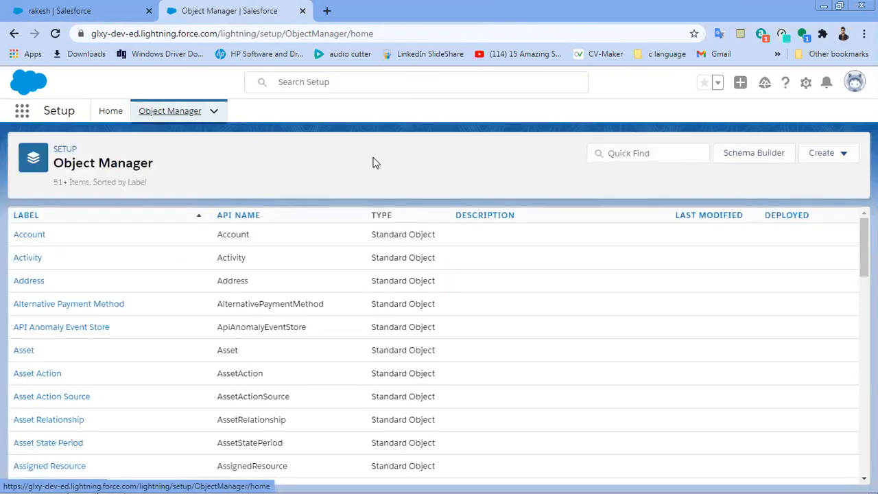
{"action": "left_click", "coordinate": [628, 153]}
{"action": "type", "text": "can"}
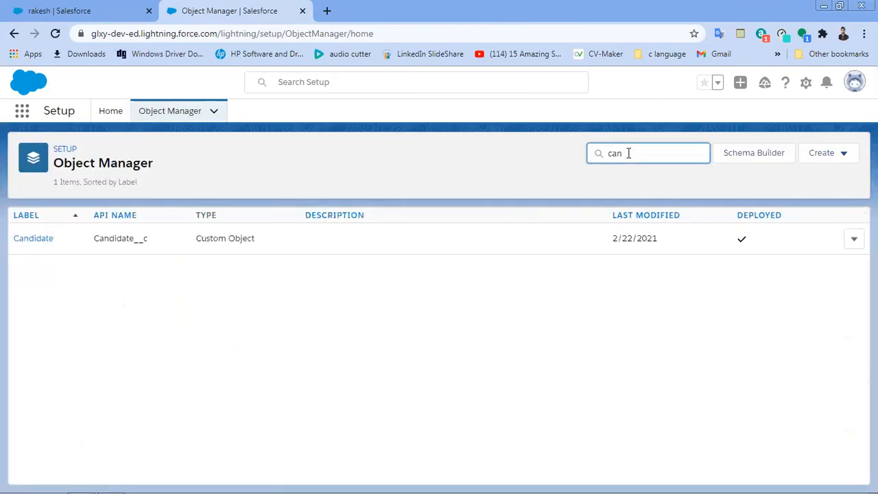
{"action": "left_click", "coordinate": [31, 243]}
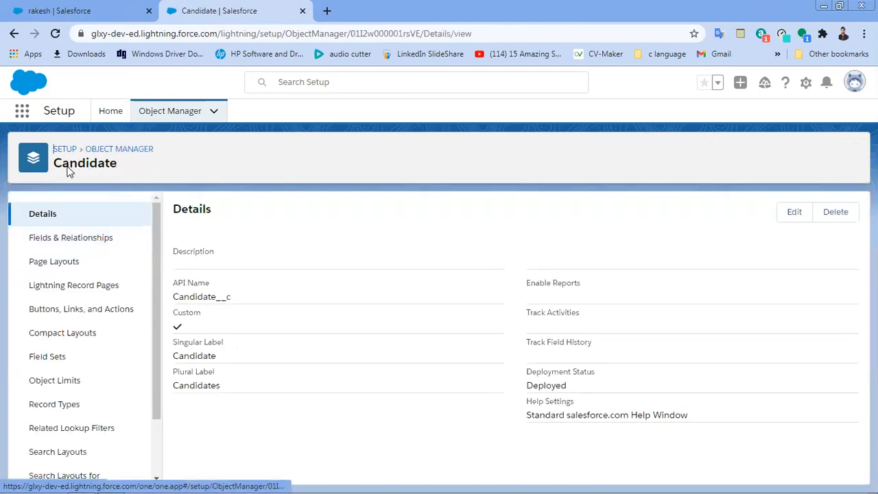
{"action": "left_click", "coordinate": [112, 5]}
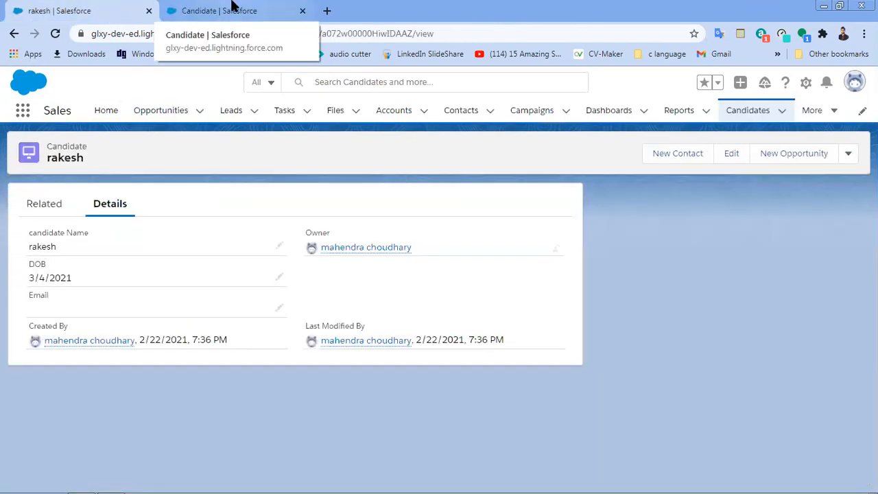
{"action": "left_click", "coordinate": [231, 5]}
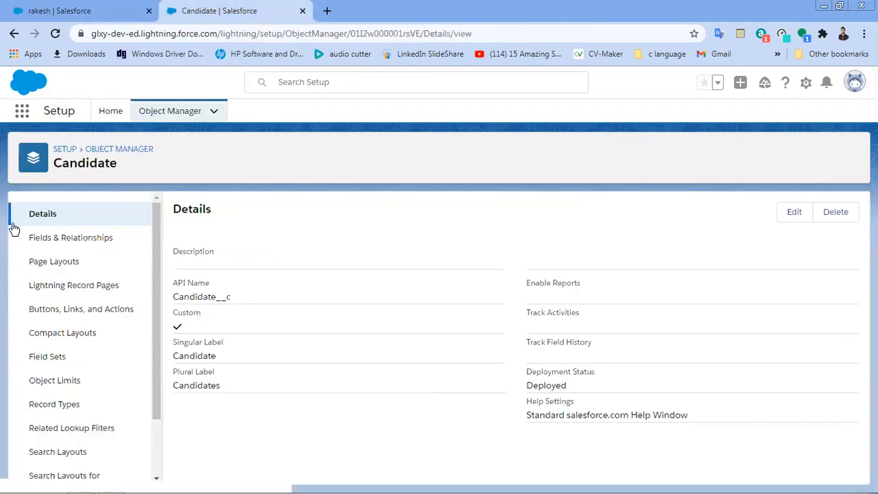
{"action": "left_click", "coordinate": [31, 267]}
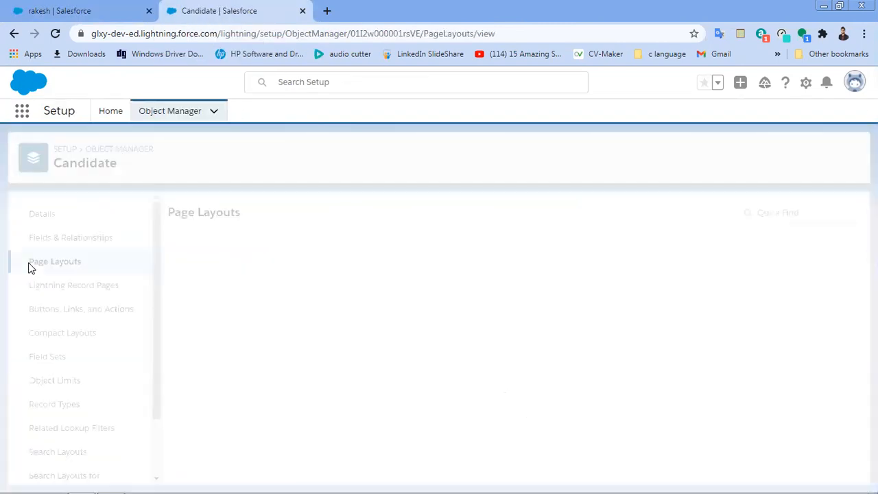
{"action": "left_click", "coordinate": [85, 5]}
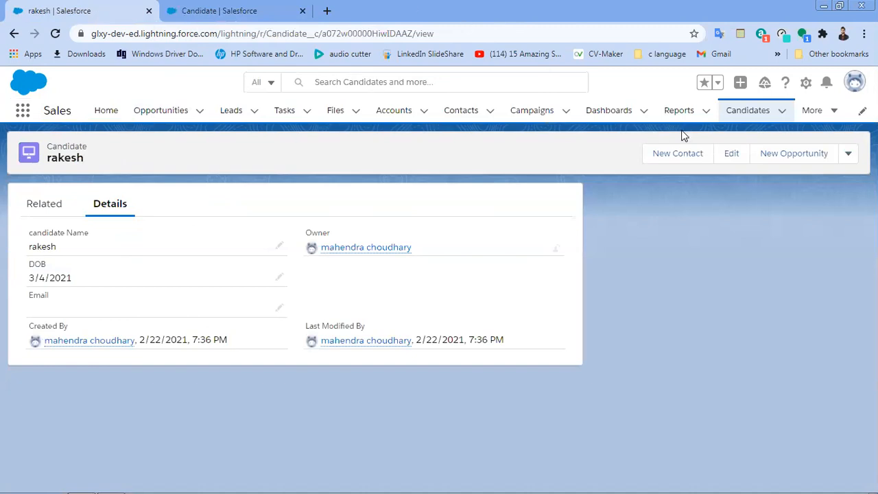
Step: Clone the candidate record from the record's actions dropdown
{"action": "left_click", "coordinate": [849, 153]}
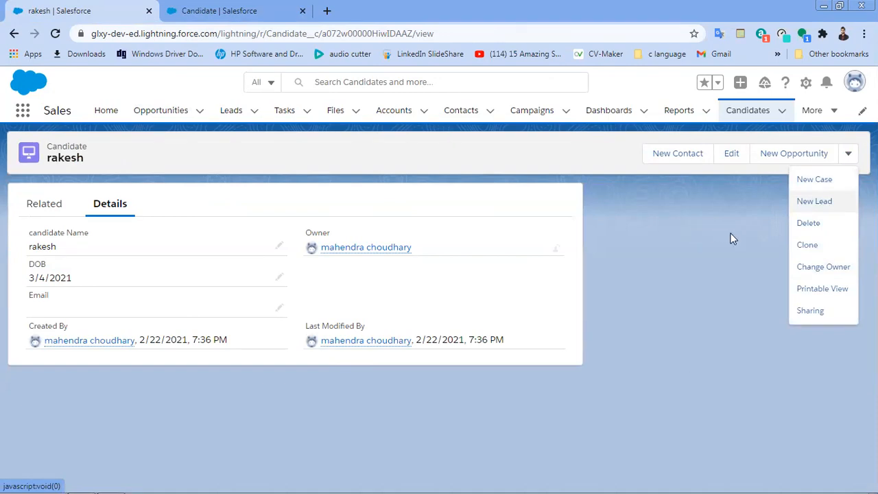
{"action": "left_click", "coordinate": [799, 250]}
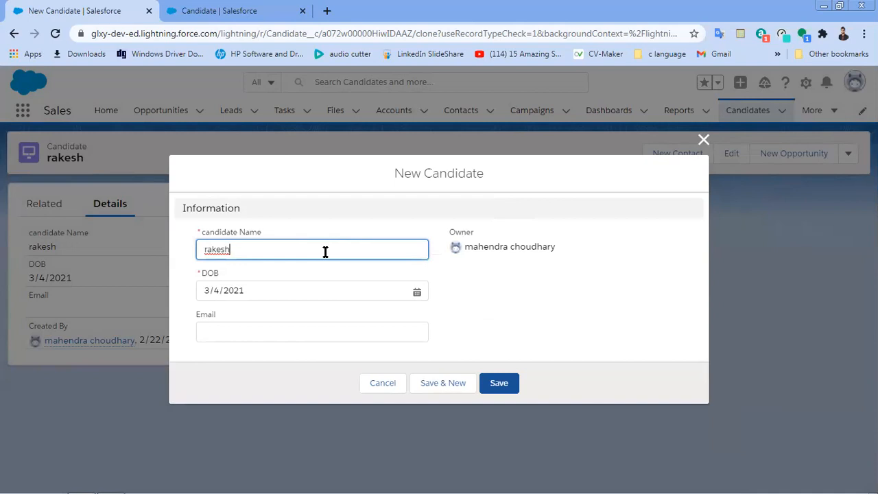
Step: Change the clone's candidate name and clear its DOB to trigger the required-field error
{"action": "key", "text": "BackSpace"}
{"action": "key", "text": "BackSpace"}
{"action": "key", "text": "BackSpace"}
{"action": "key", "text": "BackSpace"}
{"action": "key", "text": "BackSpace"}
{"action": "key", "text": "BackSpace"}
{"action": "type", "text": "vajay"}
{"action": "left_click", "coordinate": [295, 289]}
{"action": "key", "text": "ctrl+a"}
{"action": "key", "text": "BackSpace"}
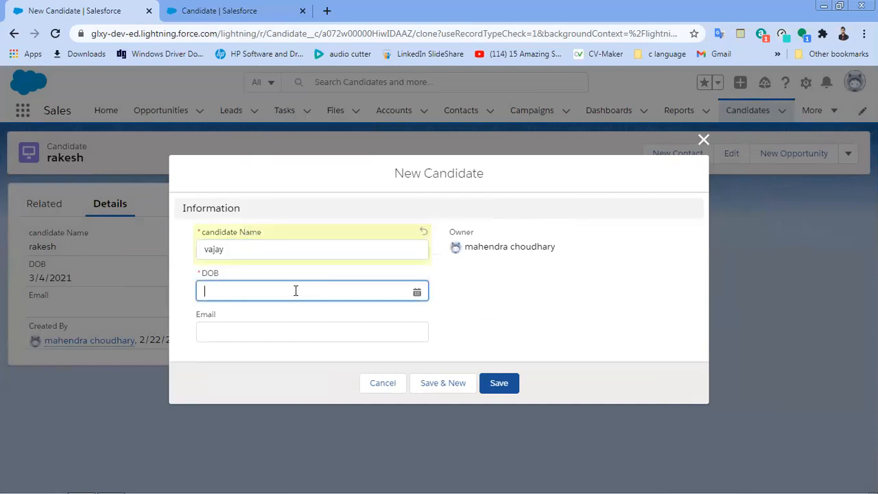
{"action": "left_click", "coordinate": [500, 325]}
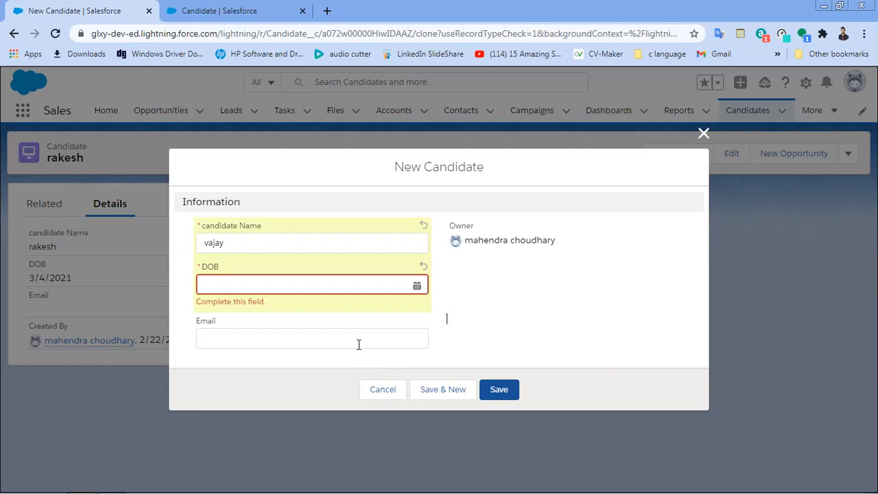
{"action": "left_click", "coordinate": [245, 6]}
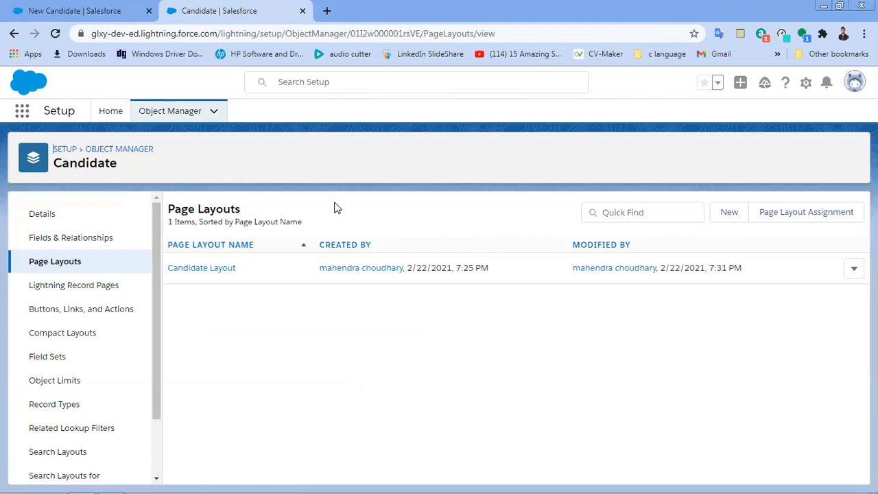
Step: Open Candidate Layout for editing and scroll down to its Information section fields
{"action": "left_click", "coordinate": [199, 269]}
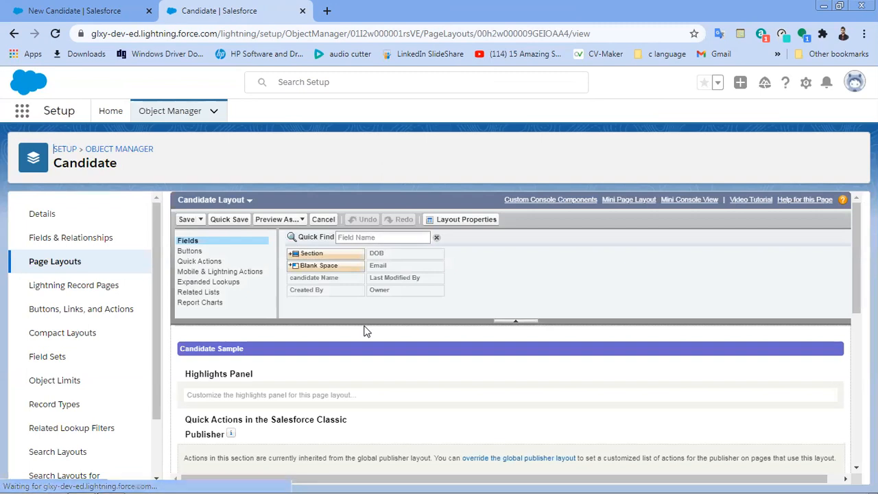
{"action": "scroll", "coordinate": [364, 331], "scroll_direction": "down", "scroll_amount": 1}
{"action": "scroll", "coordinate": [364, 331], "scroll_direction": "up", "scroll_amount": 1}
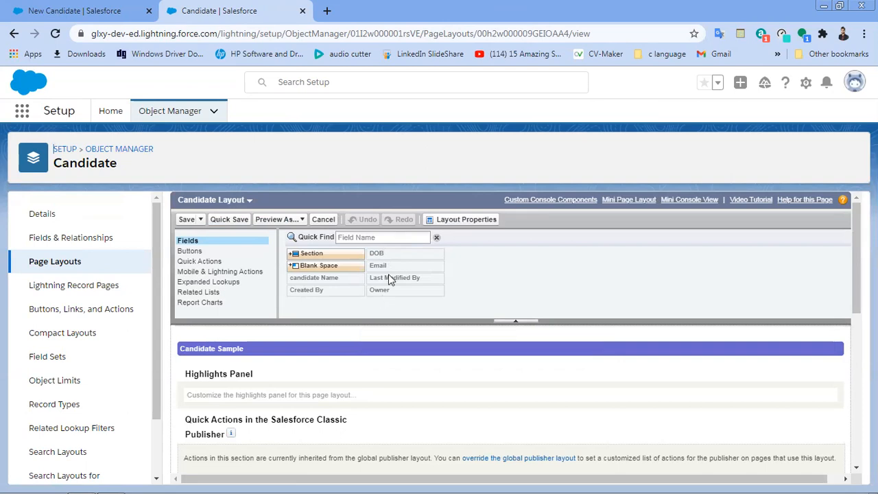
{"action": "mouse_move", "coordinate": [397, 259]}
{"action": "scroll", "coordinate": [397, 310], "scroll_direction": "down", "scroll_amount": 4}
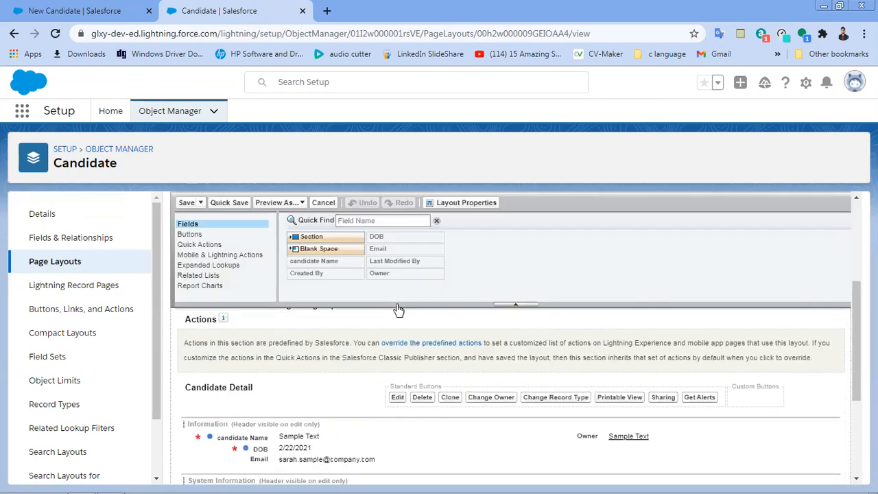
{"action": "scroll", "coordinate": [398, 309], "scroll_direction": "down", "scroll_amount": 1}
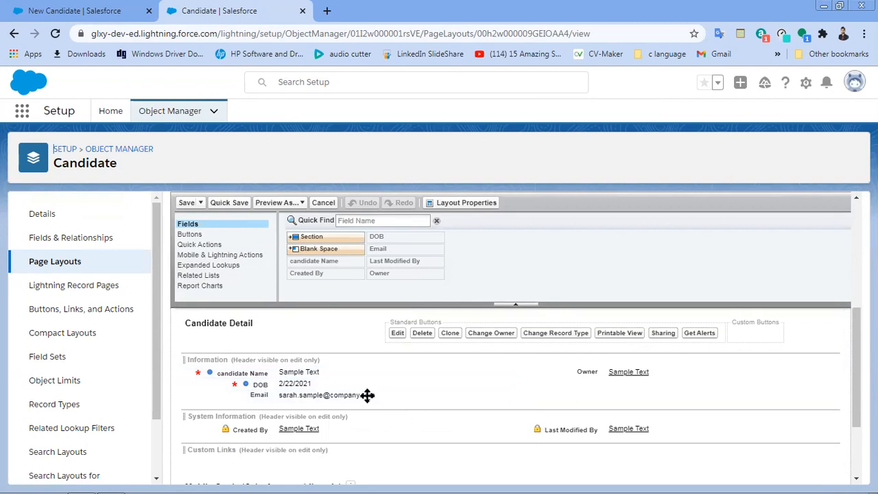
{"action": "mouse_move", "coordinate": [358, 395]}
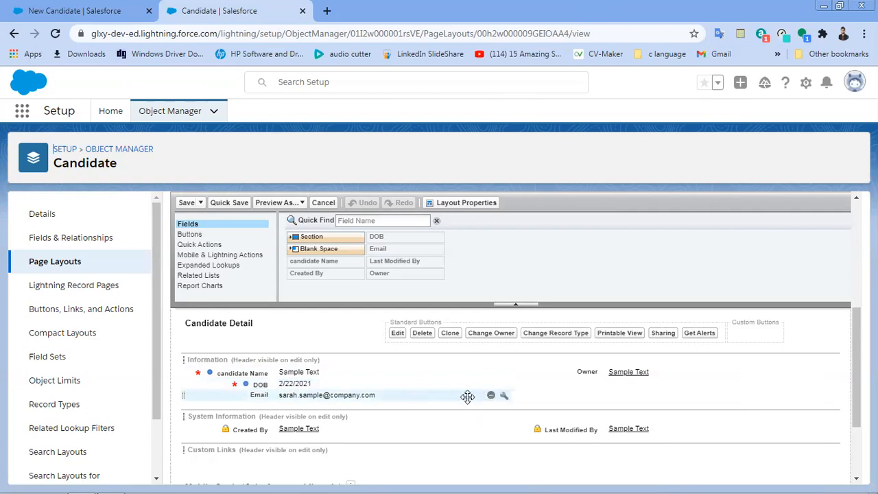
Step: Remove Email from the Candidate Layout's Information section and quick-save the layout
{"action": "left_click", "coordinate": [492, 396]}
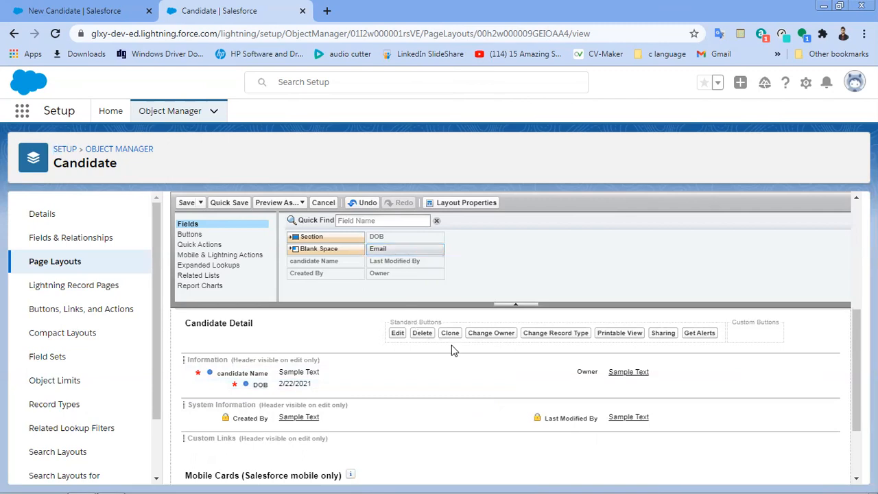
{"action": "mouse_move", "coordinate": [503, 377]}
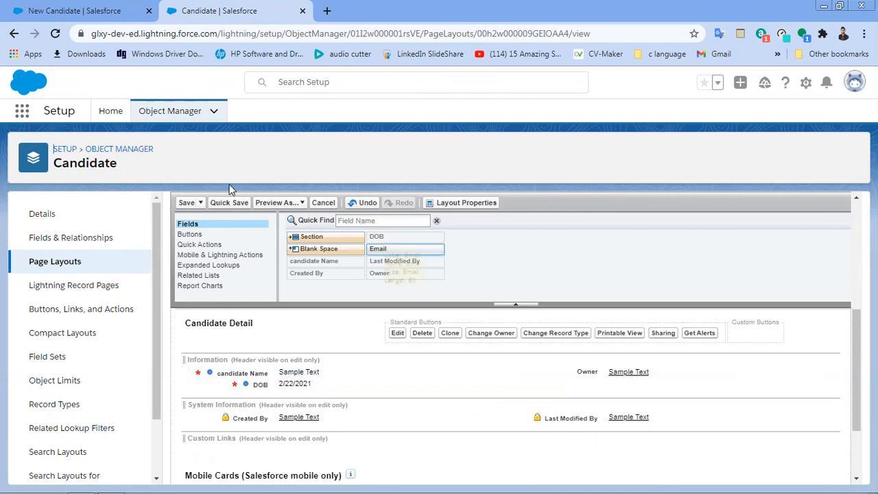
{"action": "left_click", "coordinate": [229, 203]}
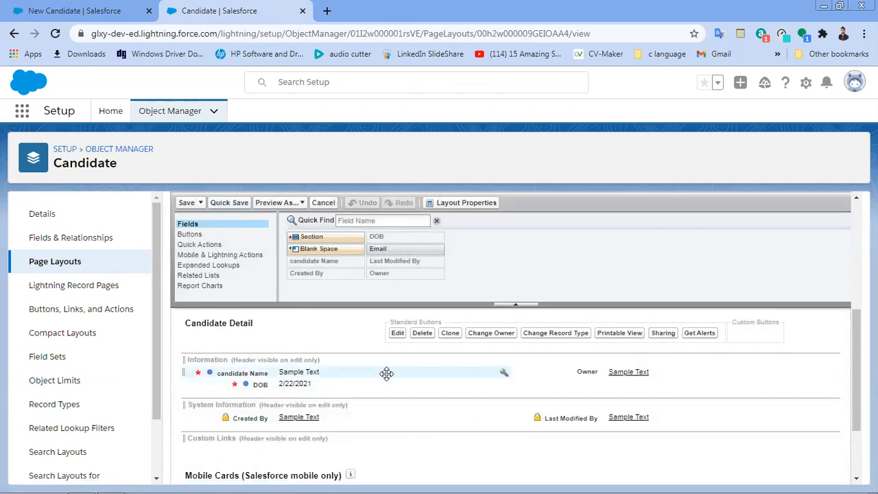
{"action": "left_click", "coordinate": [103, 10]}
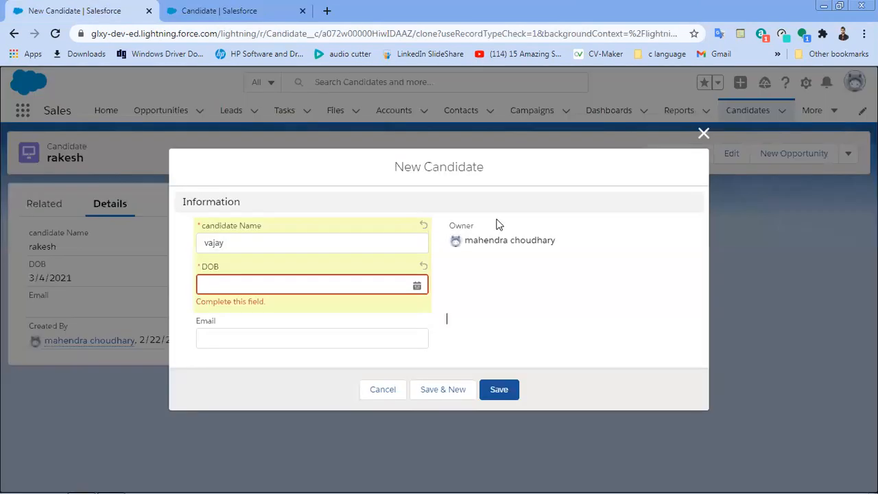
Step: Discard the New Candidate form, reload, visit a contact, then open Candidates via More
{"action": "left_click", "coordinate": [703, 134]}
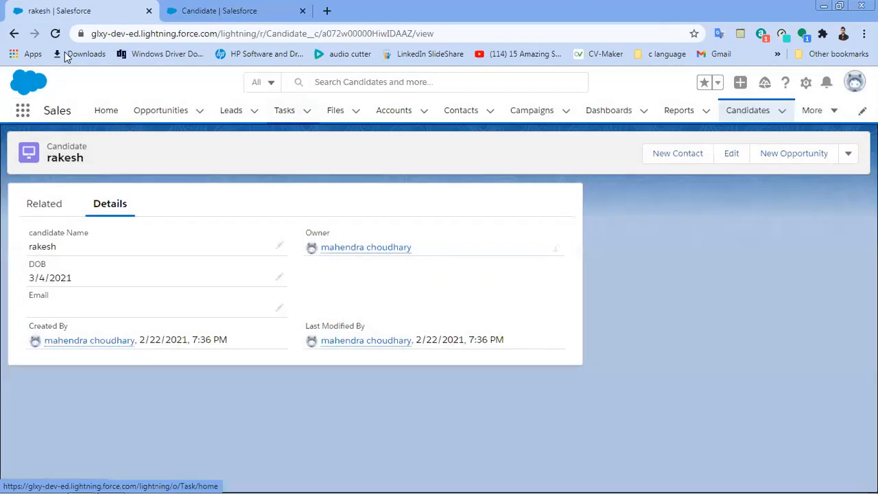
{"action": "left_click", "coordinate": [56, 34]}
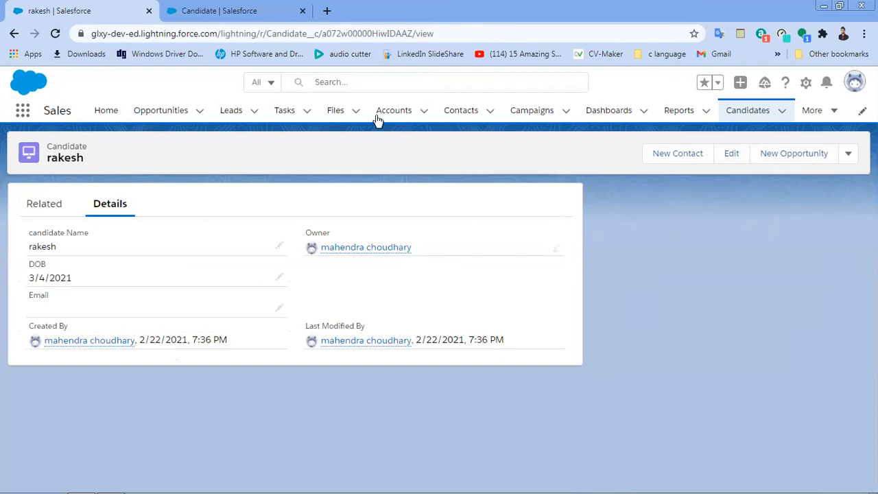
{"action": "left_click", "coordinate": [460, 111]}
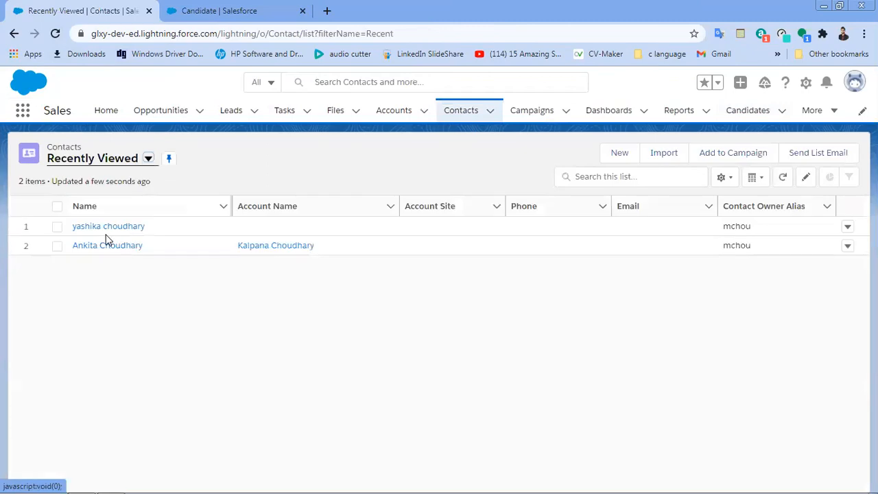
{"action": "left_click", "coordinate": [108, 231]}
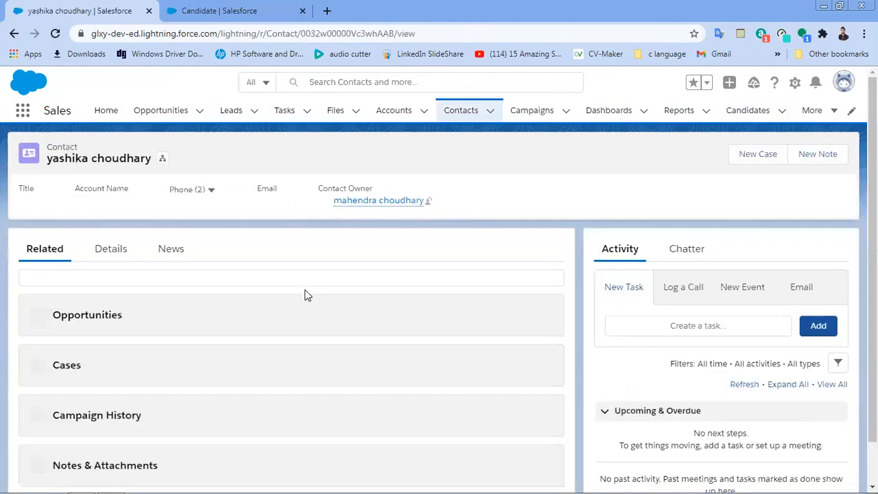
{"action": "key", "text": "F5"}
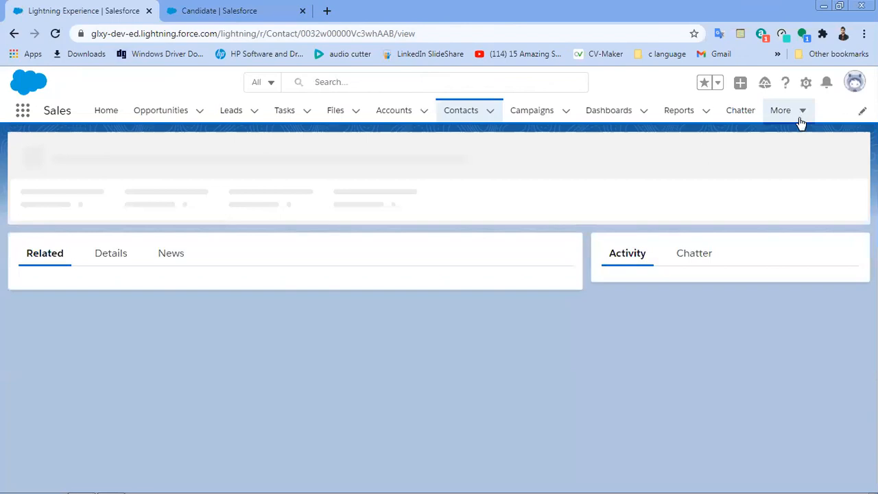
{"action": "left_click", "coordinate": [800, 122]}
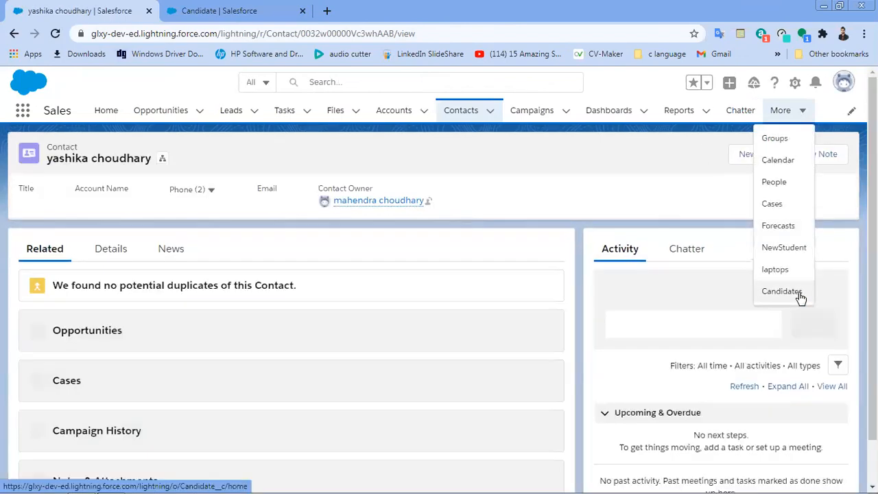
{"action": "left_click", "coordinate": [799, 294]}
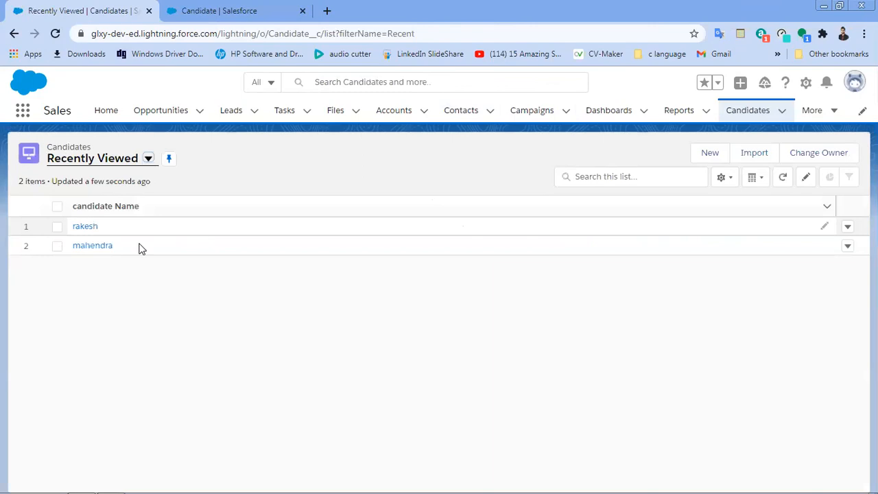
Step: Start a new candidate from the Candidates list to check that Email is gone from the form
{"action": "left_click", "coordinate": [83, 228]}
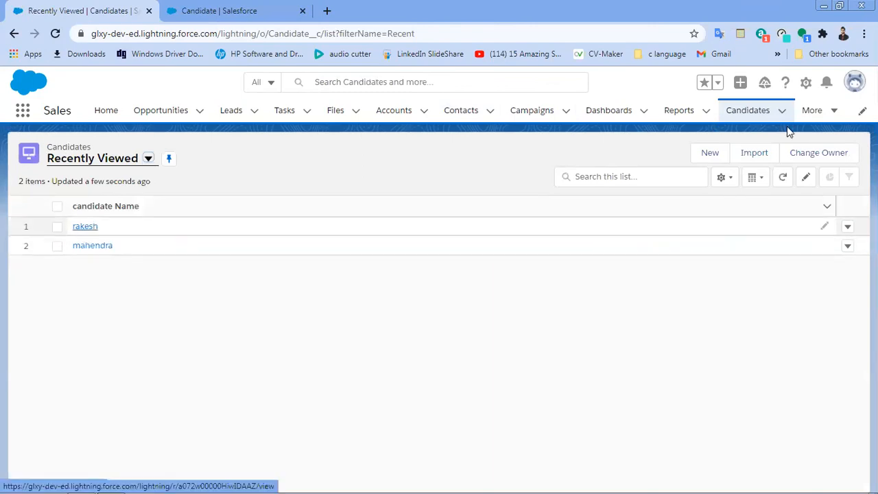
{"action": "left_click", "coordinate": [708, 153]}
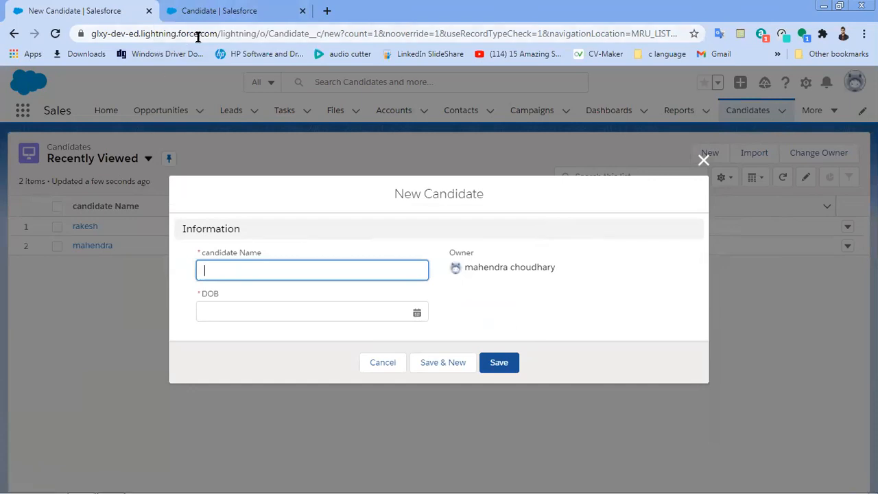
{"action": "left_click", "coordinate": [217, 13]}
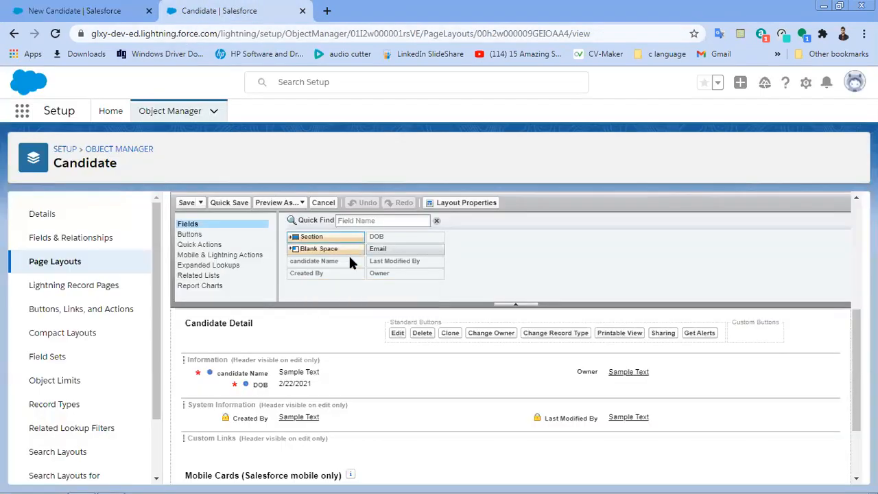
Step: Drag Email back into the Information section, mark it Required, and quick-save the layout
{"action": "left_click_drag", "start_coordinate": [377, 248], "coordinate": [314, 397]}
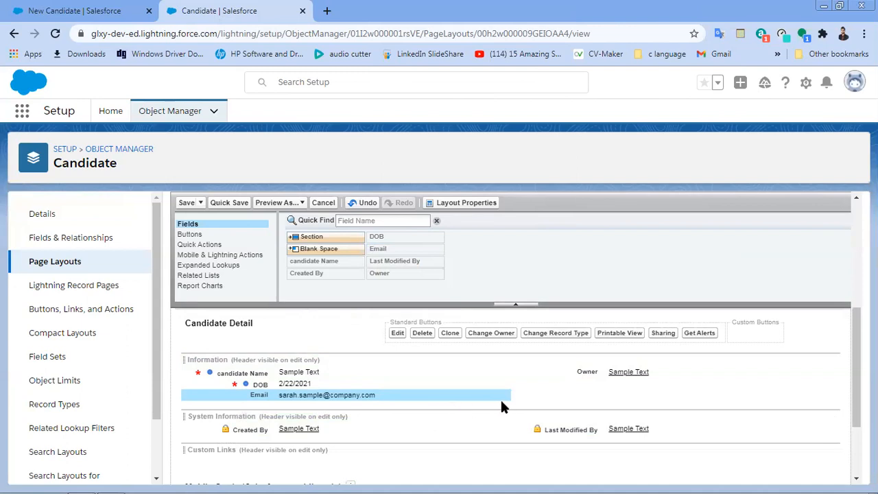
{"action": "mouse_move", "coordinate": [502, 399]}
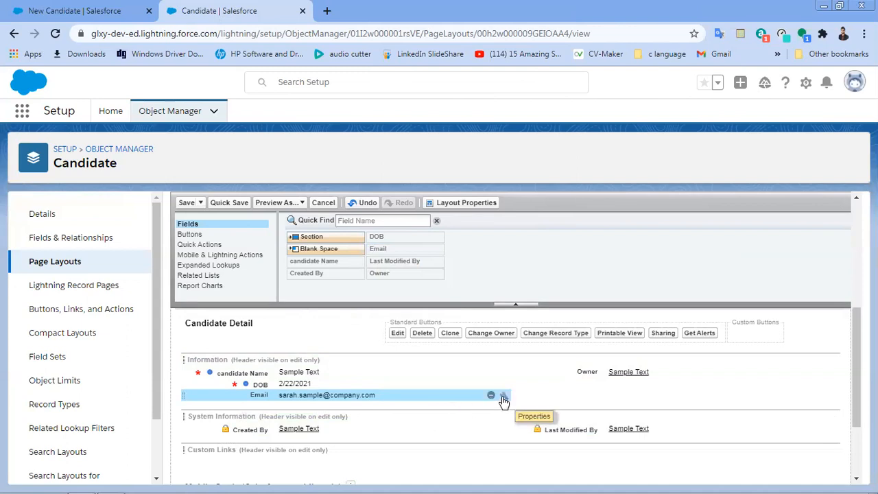
{"action": "left_click", "coordinate": [503, 397]}
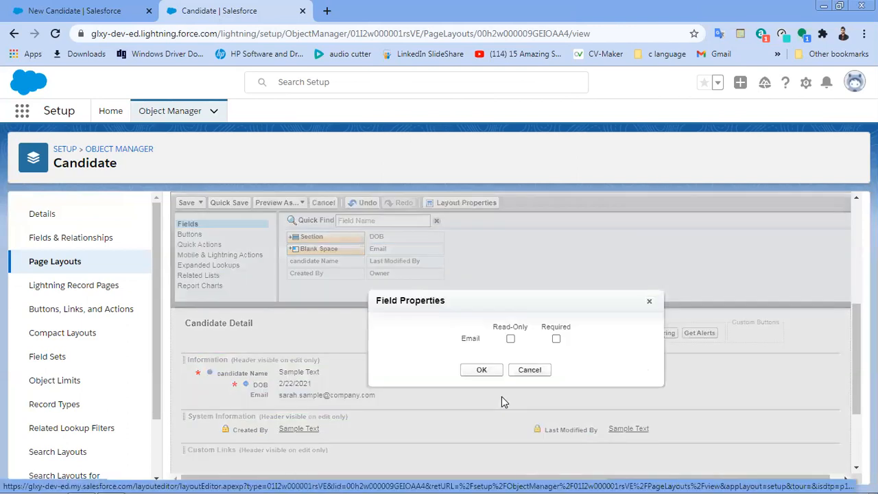
{"action": "left_click", "coordinate": [557, 340]}
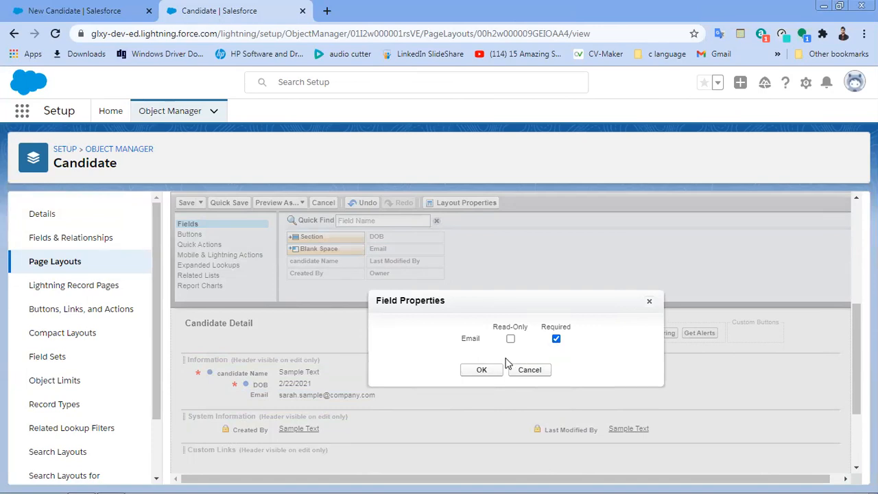
{"action": "left_click", "coordinate": [487, 369]}
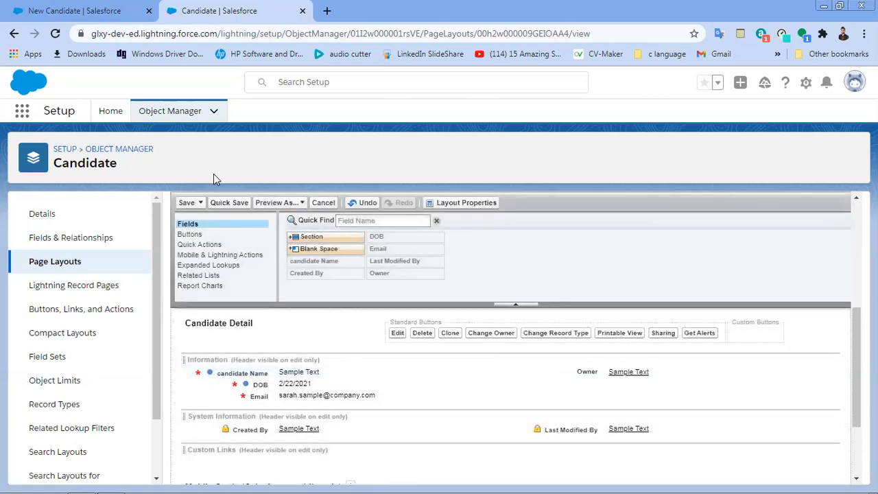
{"action": "left_click", "coordinate": [226, 206]}
Step: Reopen the New Candidate form from the Candidates list to check which fields it shows
{"action": "left_click", "coordinate": [38, 9]}
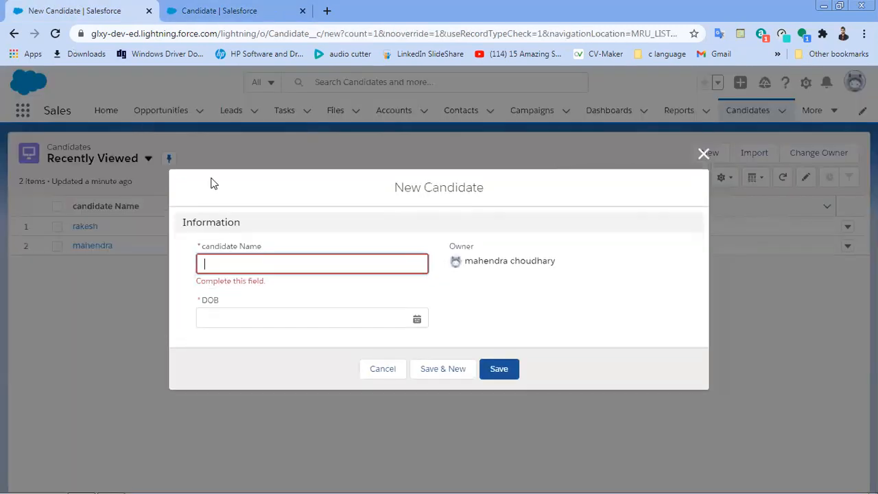
{"action": "left_click", "coordinate": [703, 154]}
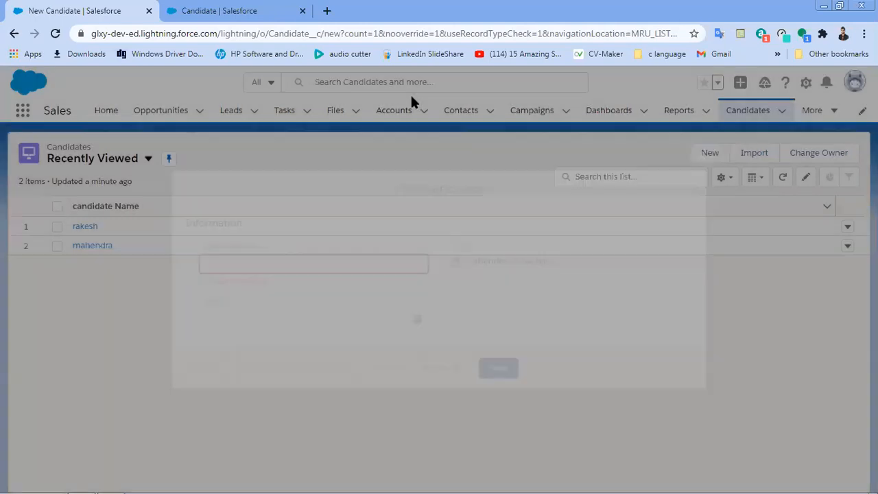
{"action": "left_click", "coordinate": [470, 119]}
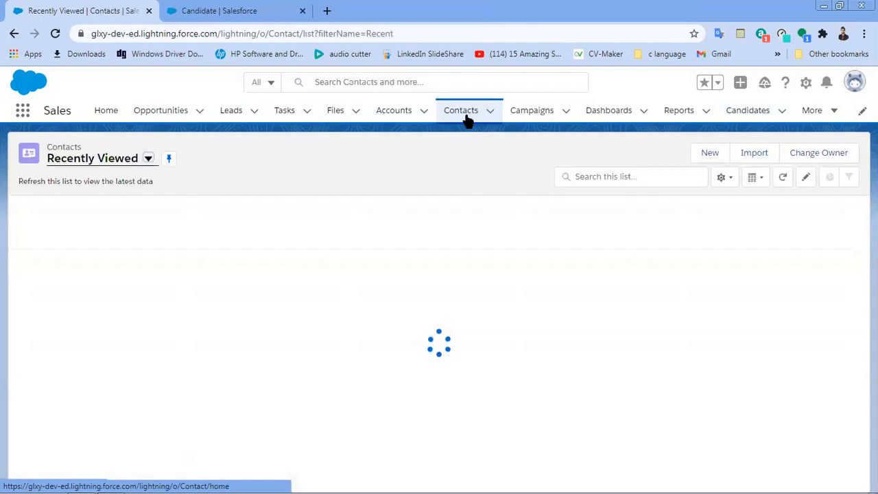
{"action": "left_click", "coordinate": [129, 236]}
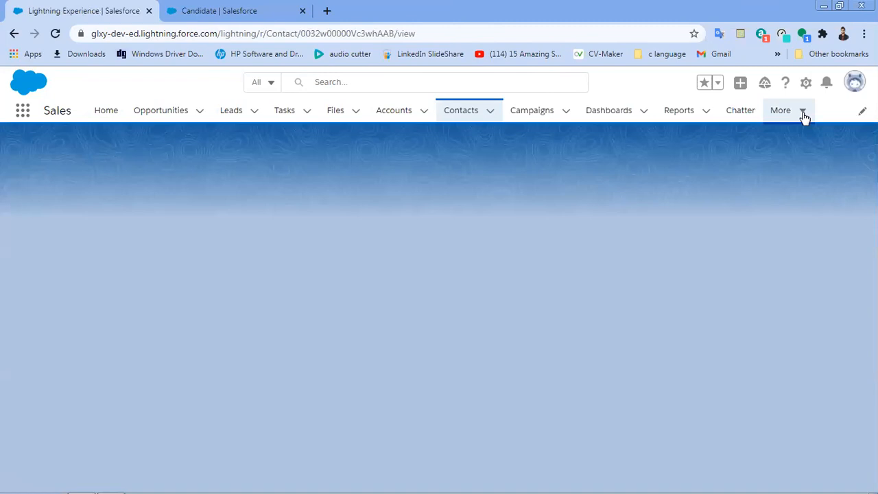
{"action": "left_click", "coordinate": [804, 118]}
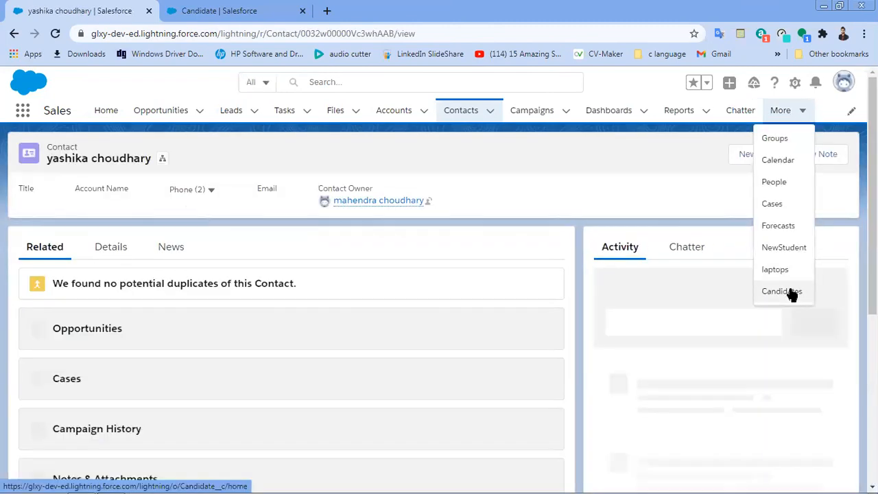
{"action": "left_click", "coordinate": [791, 293]}
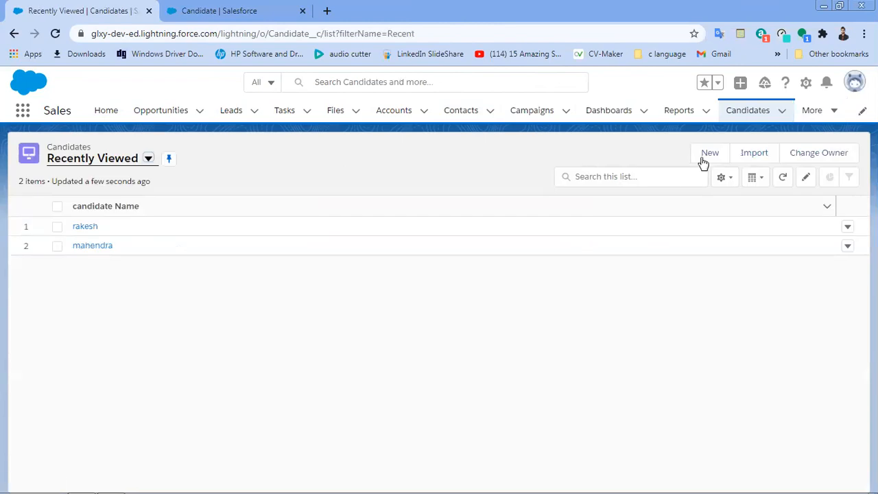
{"action": "left_click", "coordinate": [707, 155]}
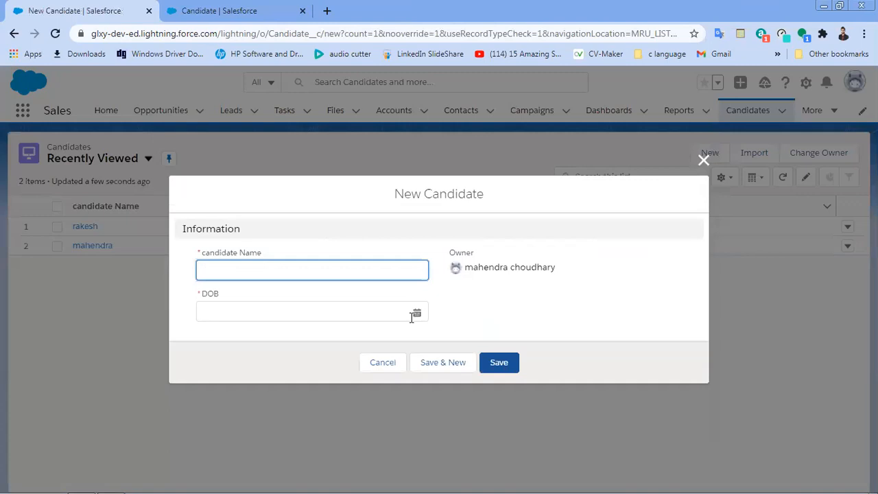
{"action": "left_click", "coordinate": [703, 162]}
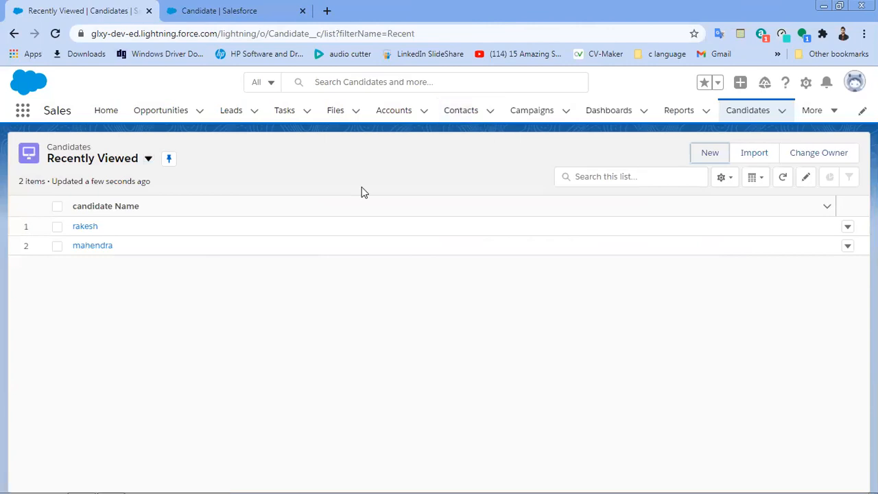
Step: Reload the app, open a fresh New Candidate form, then return to the Candidate setup tab
{"action": "key", "text": "F5"}
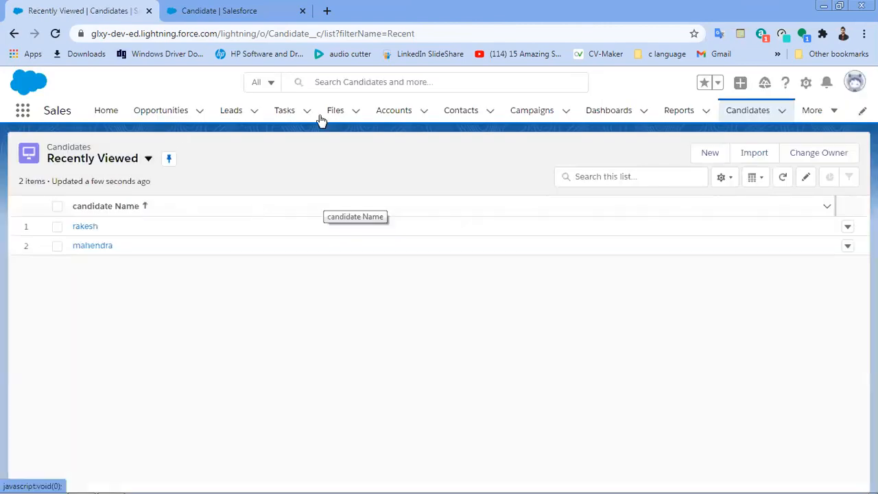
{"action": "left_click", "coordinate": [393, 114]}
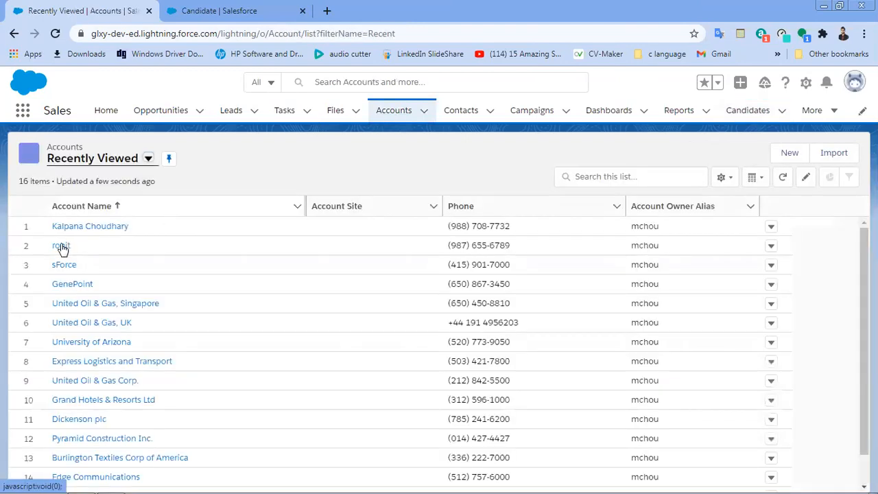
{"action": "left_click", "coordinate": [61, 246]}
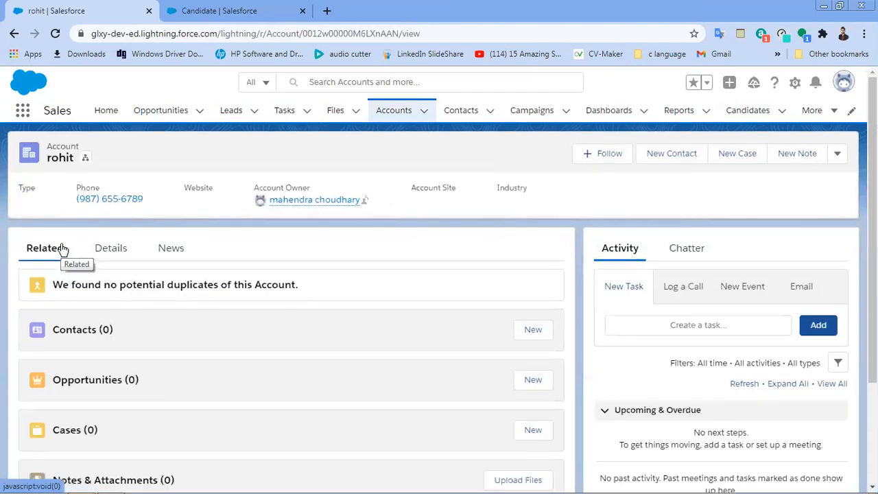
{"action": "key", "text": "F5"}
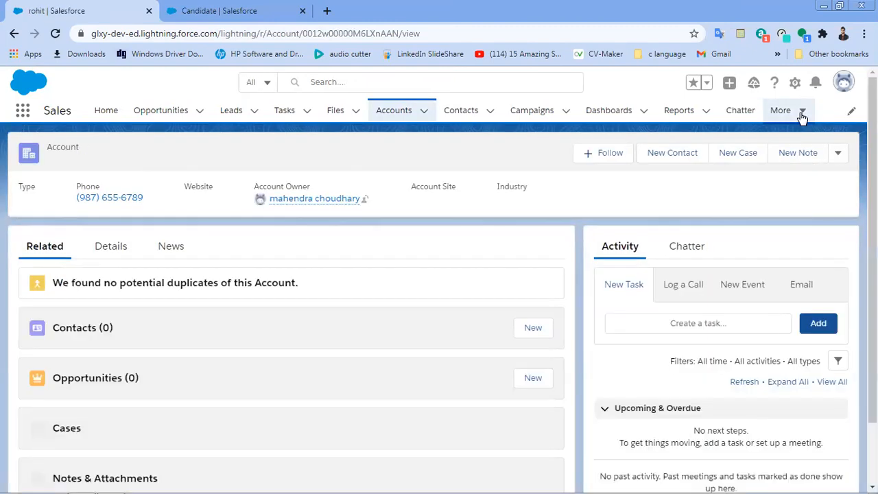
{"action": "left_click", "coordinate": [800, 112]}
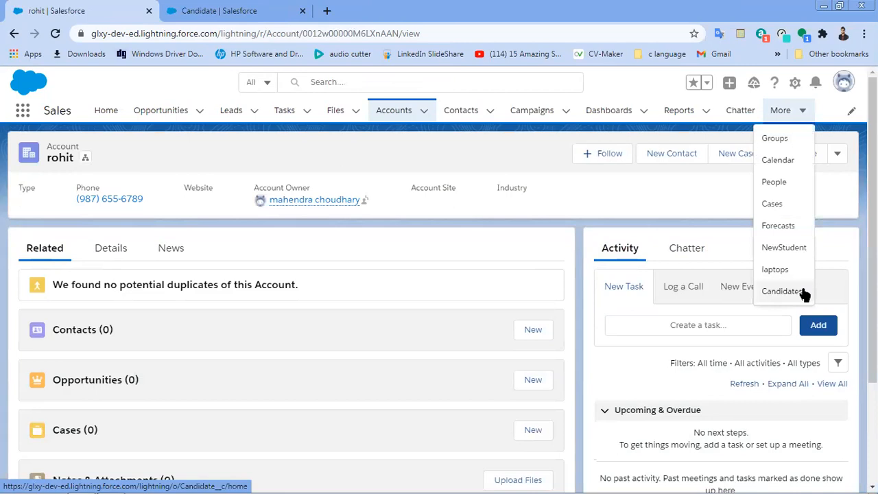
{"action": "left_click", "coordinate": [802, 292]}
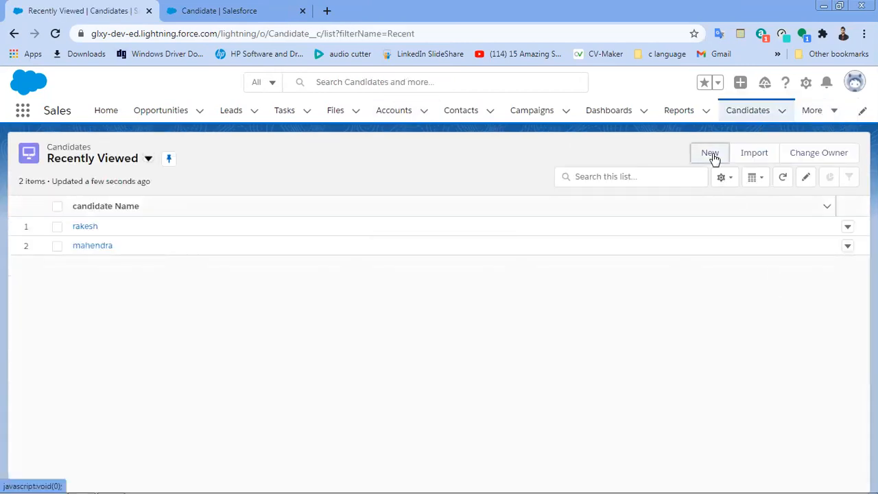
{"action": "left_click", "coordinate": [711, 154]}
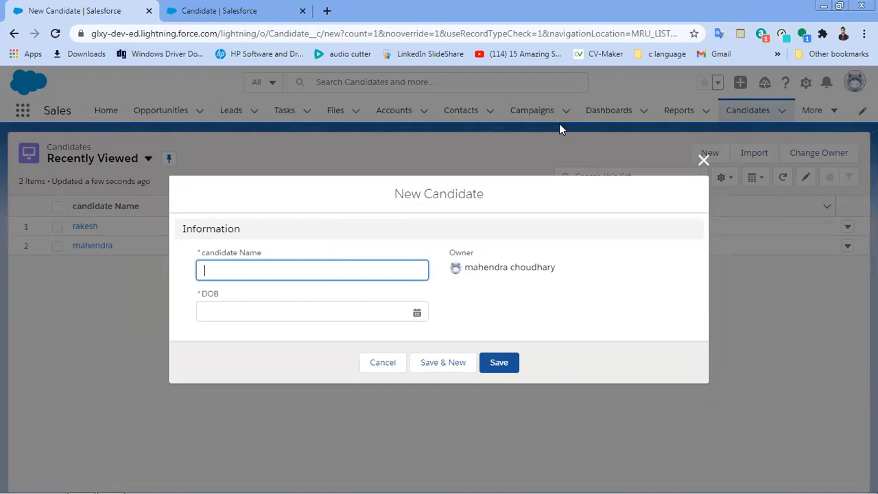
{"action": "left_click", "coordinate": [220, 5]}
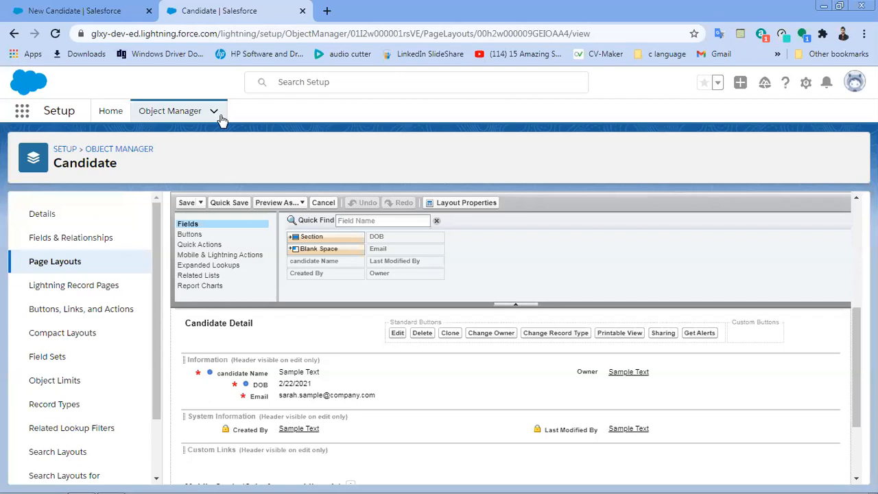
Step: Save the Candidate page layout and close the open New Candidate form
{"action": "left_click", "coordinate": [184, 205]}
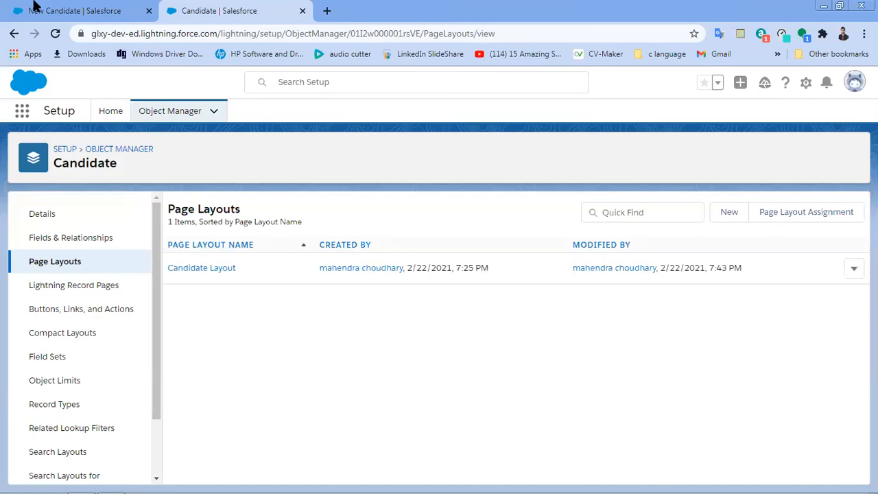
{"action": "left_click", "coordinate": [95, 12]}
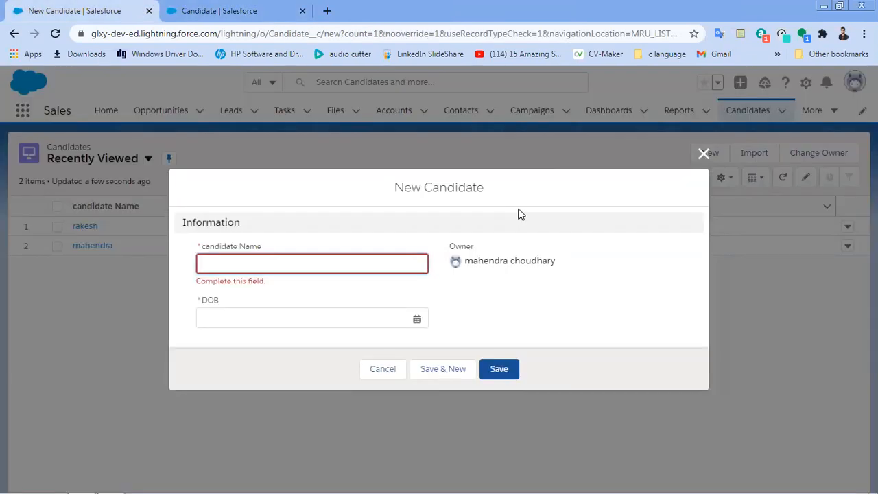
{"action": "left_click", "coordinate": [703, 152]}
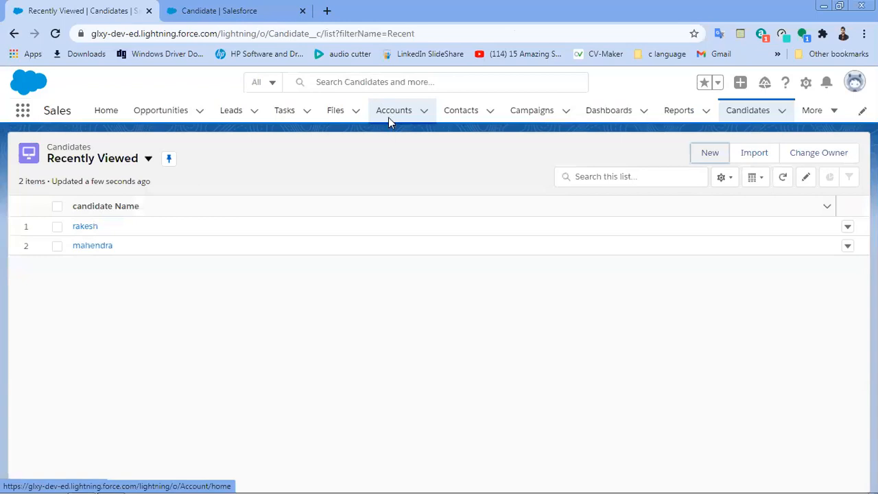
Step: Reload an account record page, then bring up the Candidates list via More
{"action": "left_click", "coordinate": [391, 113]}
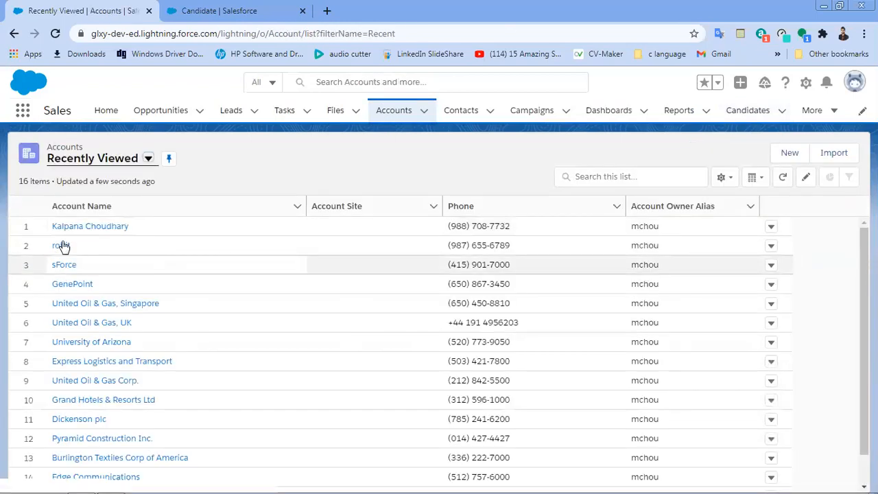
{"action": "left_click", "coordinate": [61, 246]}
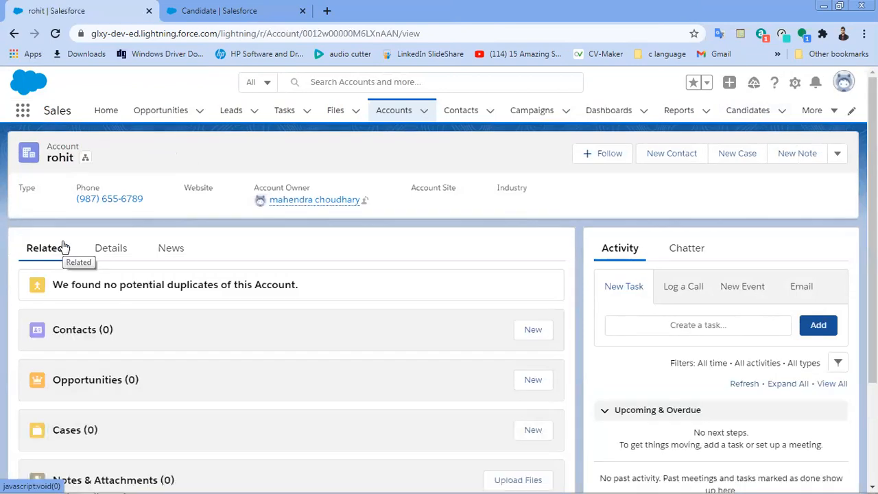
{"action": "key", "text": "F5"}
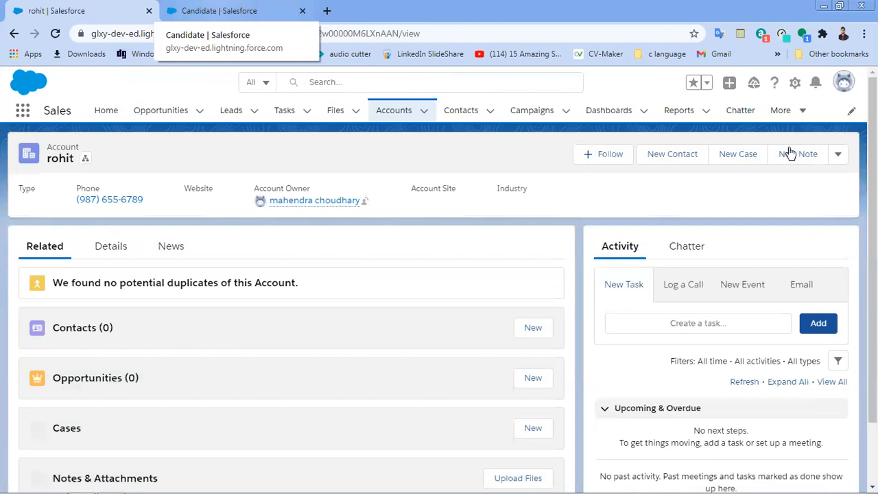
{"action": "left_click", "coordinate": [798, 116]}
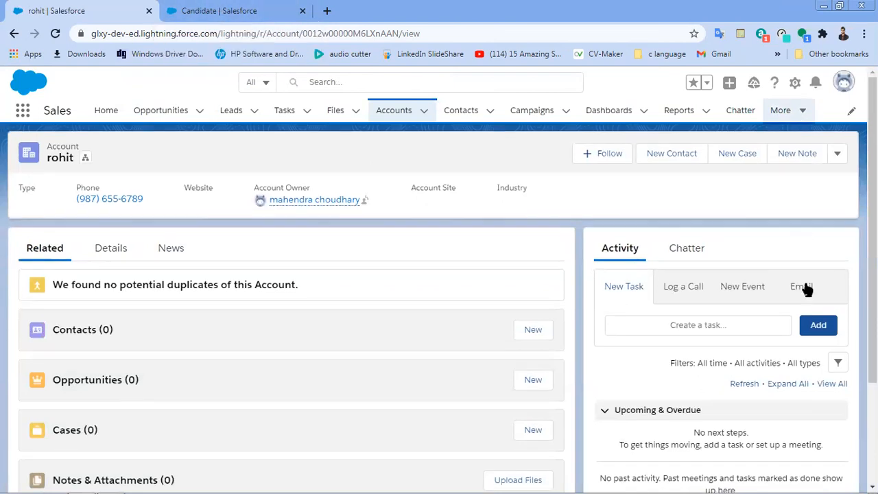
{"action": "left_click", "coordinate": [782, 291]}
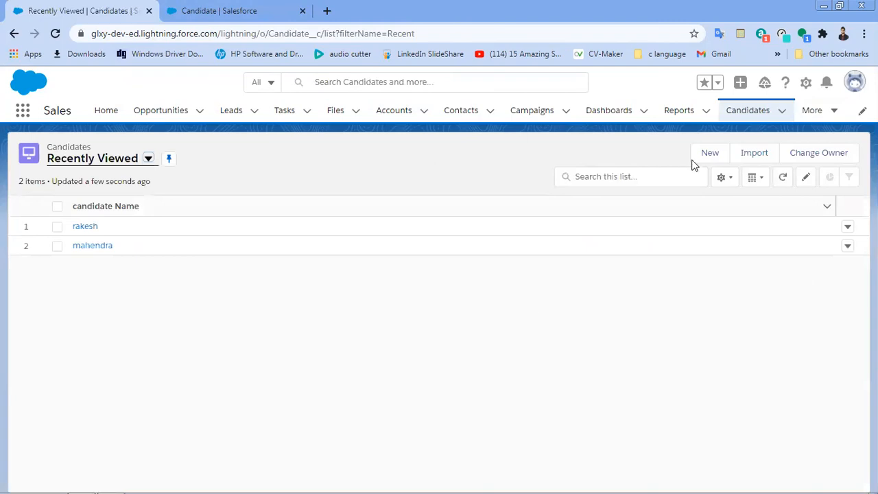
Step: Cancel a New Candidate form and open the avatar's profile menu with the Classic option
{"action": "left_click", "coordinate": [694, 161]}
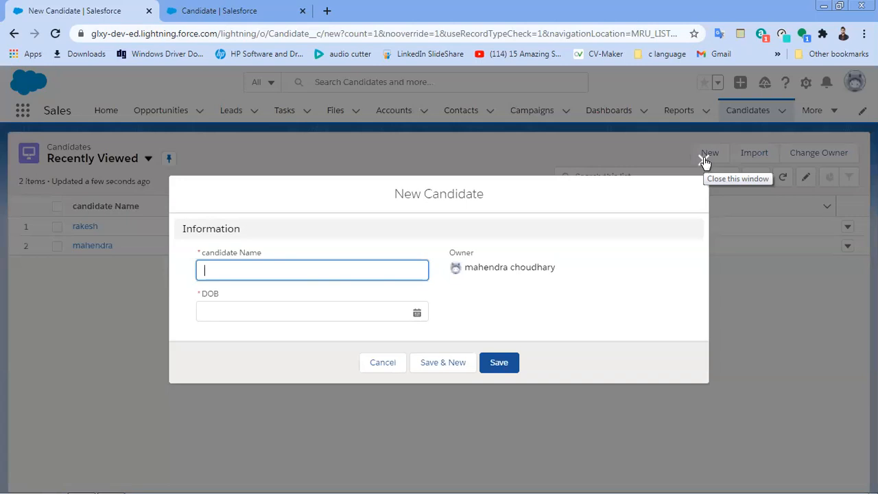
{"action": "left_click", "coordinate": [704, 161]}
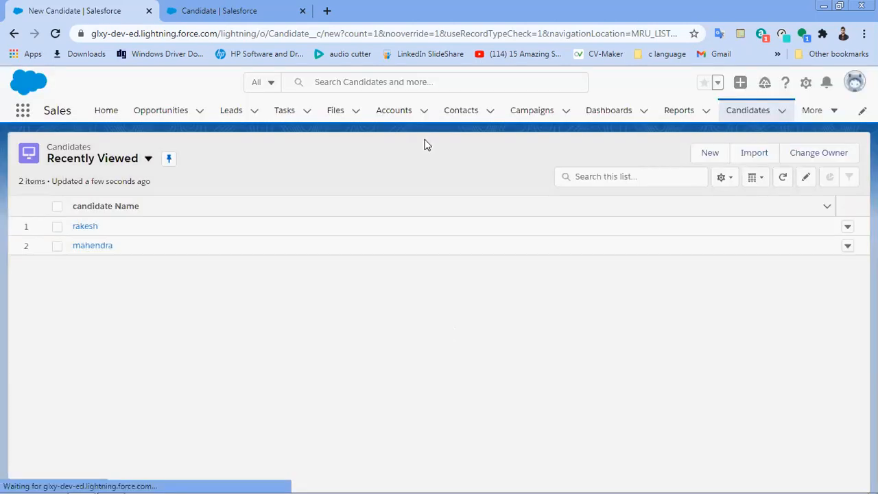
{"action": "left_click", "coordinate": [809, 85]}
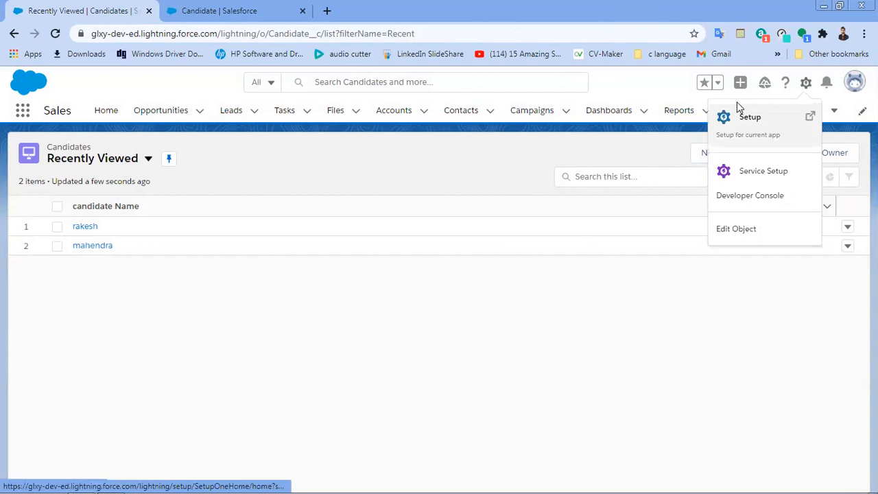
{"action": "left_click", "coordinate": [855, 84]}
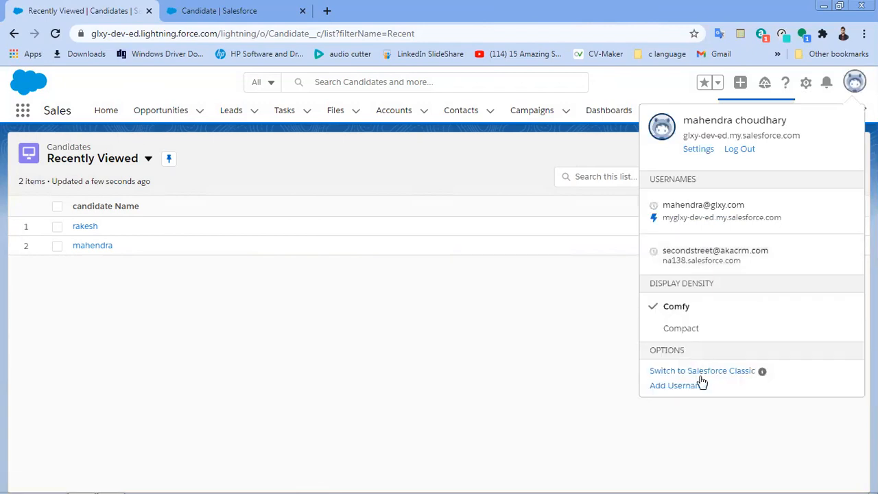
Step: Switch to Salesforce Classic and go to the Candidates tab showing the two recent candidates
{"action": "left_click", "coordinate": [698, 372]}
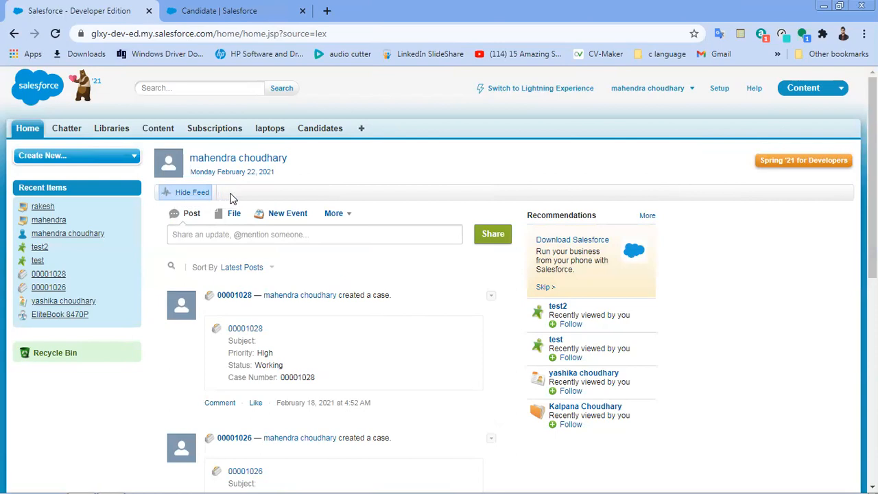
{"action": "left_click", "coordinate": [320, 129]}
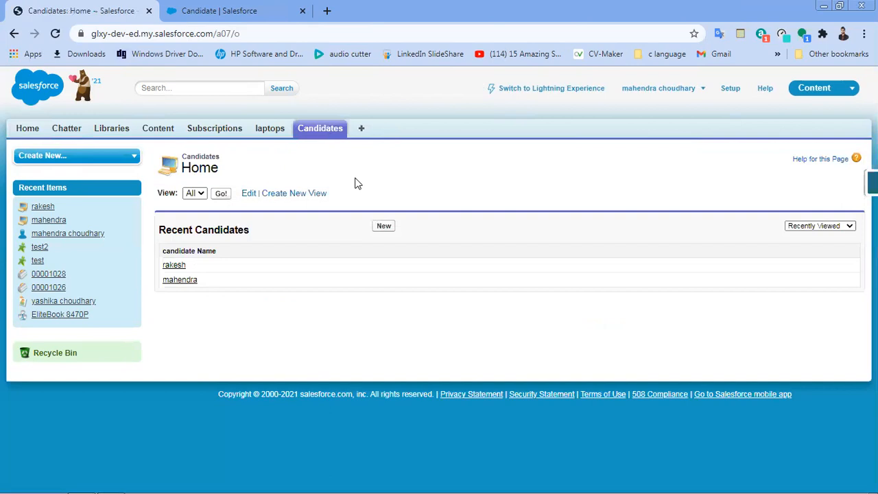
Step: Start a new Classic Candidate record at the Email field, then return to the Page Layouts tab
{"action": "left_click", "coordinate": [384, 227]}
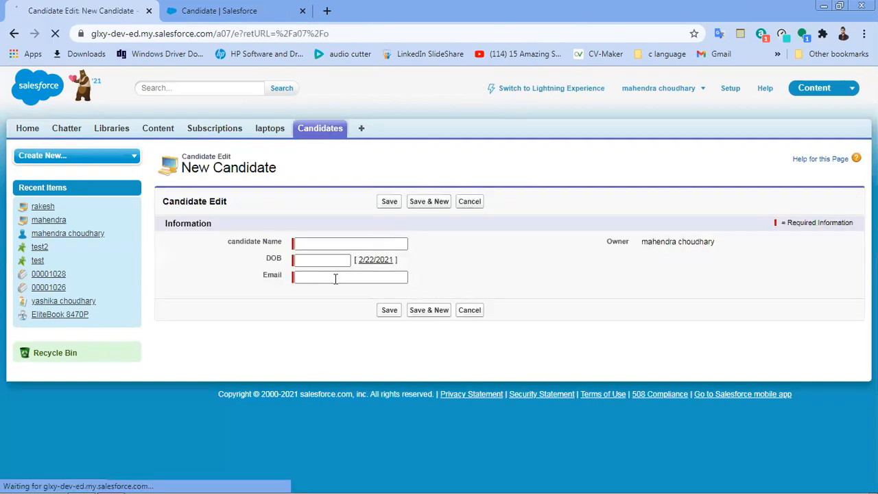
{"action": "left_click", "coordinate": [335, 278]}
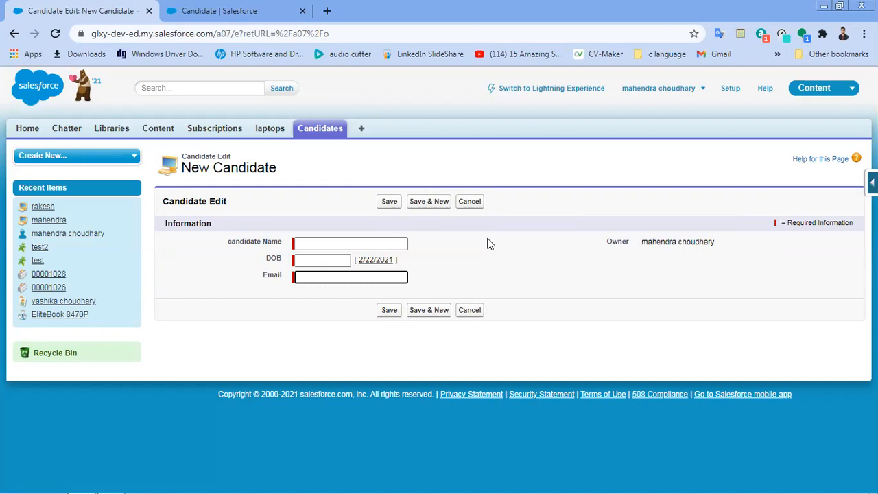
{"action": "left_click", "coordinate": [240, 9]}
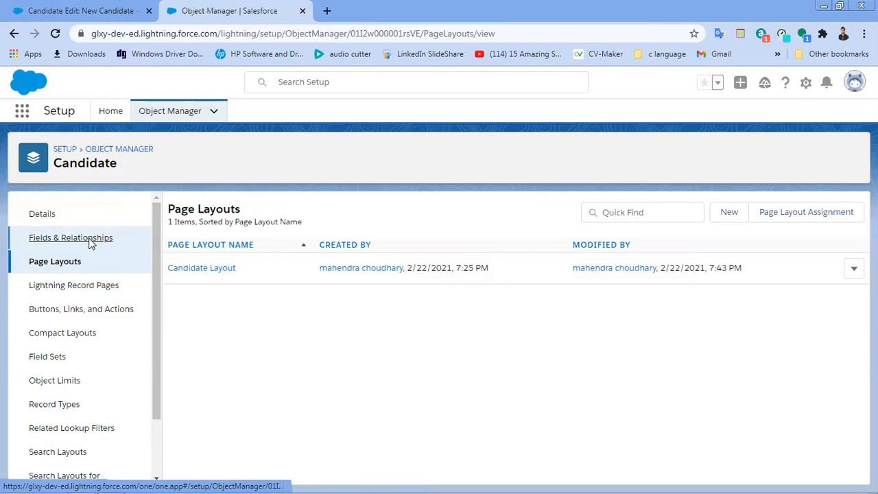
Step: Begin a new Candidate custom field with the Phone data type
{"action": "left_click", "coordinate": [90, 244]}
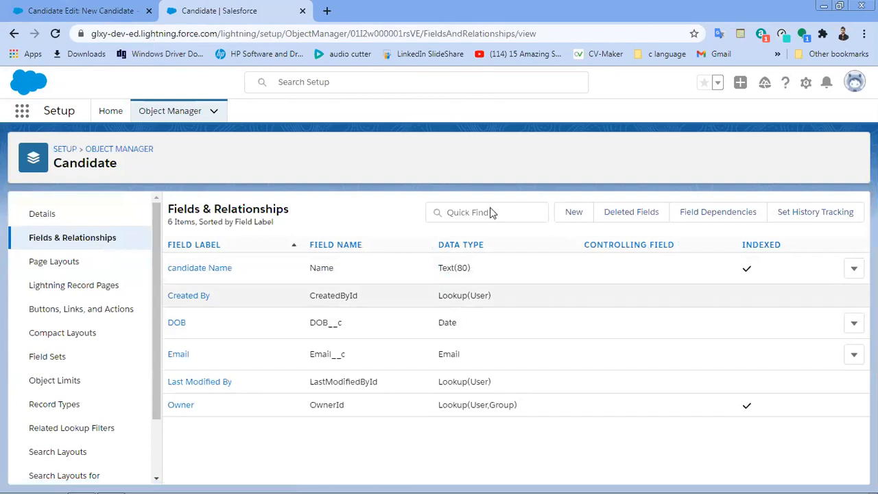
{"action": "left_click", "coordinate": [574, 211]}
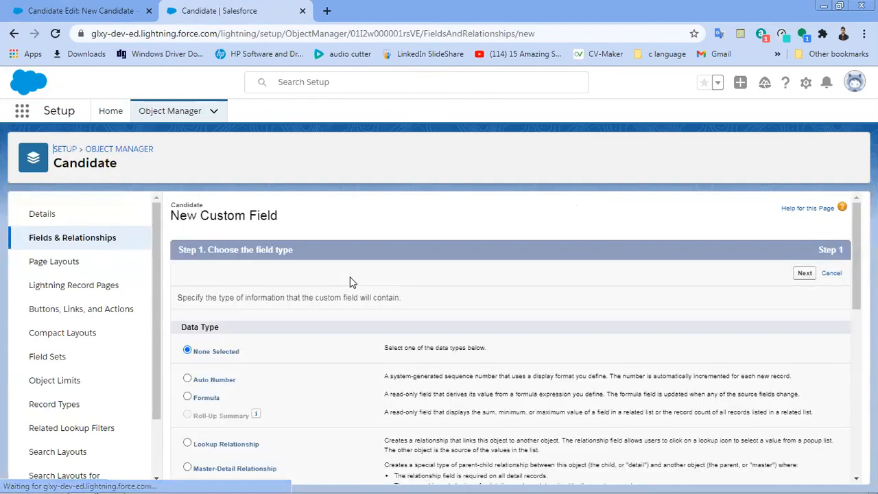
{"action": "scroll", "coordinate": [350, 281], "scroll_direction": "down", "scroll_amount": 3}
{"action": "scroll", "coordinate": [349, 281], "scroll_direction": "down", "scroll_amount": 3}
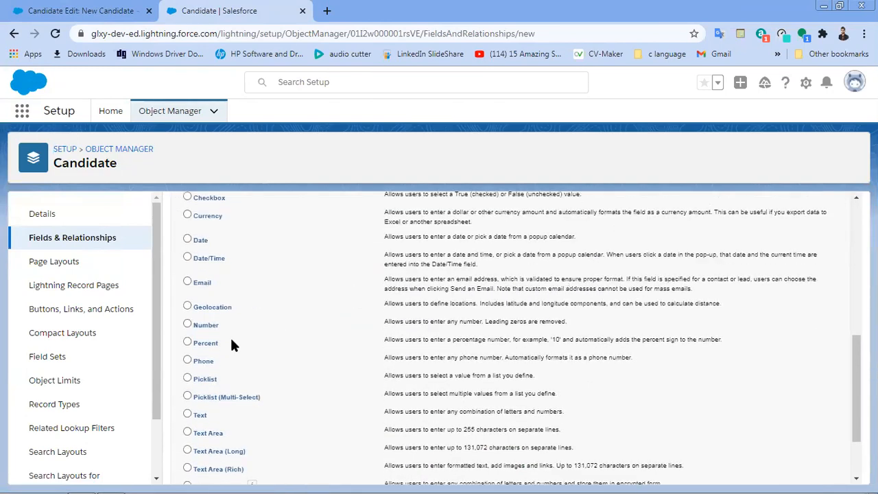
{"action": "left_click", "coordinate": [189, 360]}
{"action": "scroll", "coordinate": [617, 412], "scroll_direction": "down", "scroll_amount": 2}
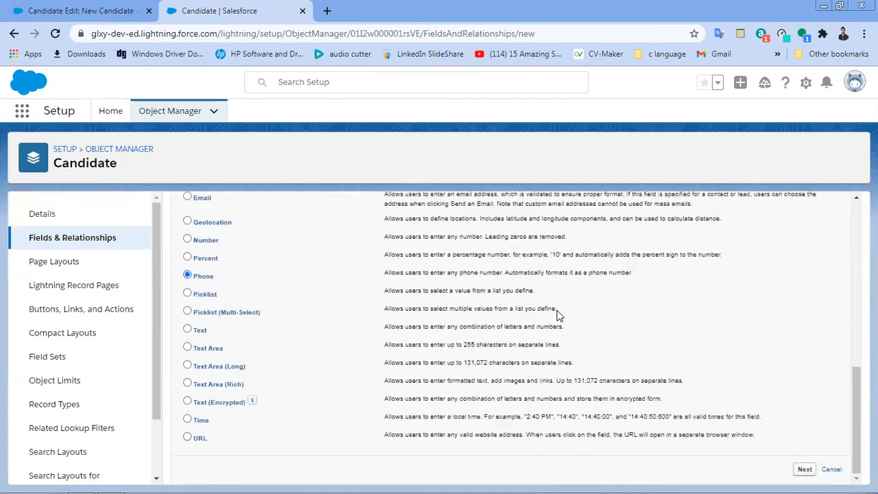
{"action": "left_click", "coordinate": [802, 471]}
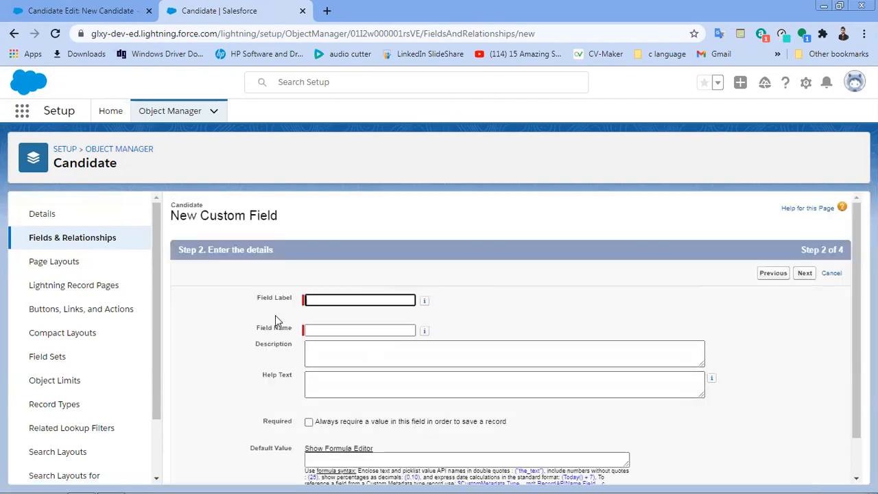
Step: Label it 'Phone Number' and save it with default security on the Candidate Layout
{"action": "type", "text": "Phone"}
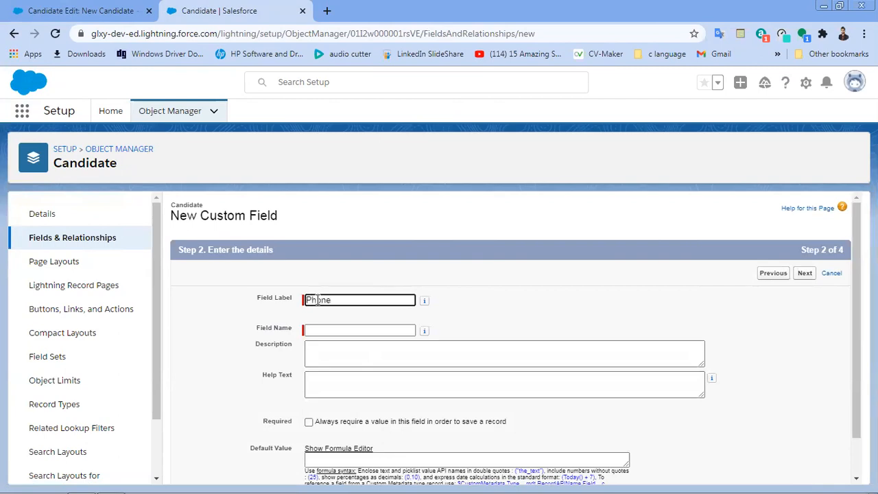
{"action": "type", "text": " Number"}
{"action": "left_click", "coordinate": [495, 304]}
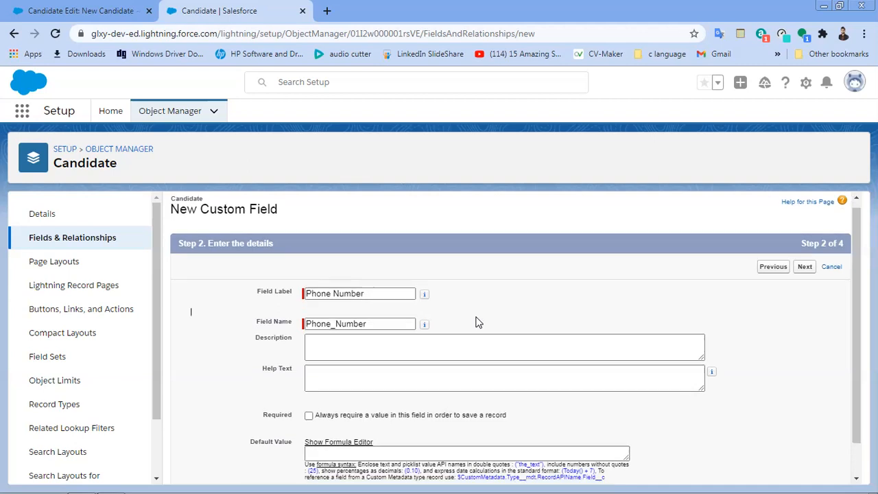
{"action": "scroll", "coordinate": [478, 322], "scroll_direction": "down", "scroll_amount": 1}
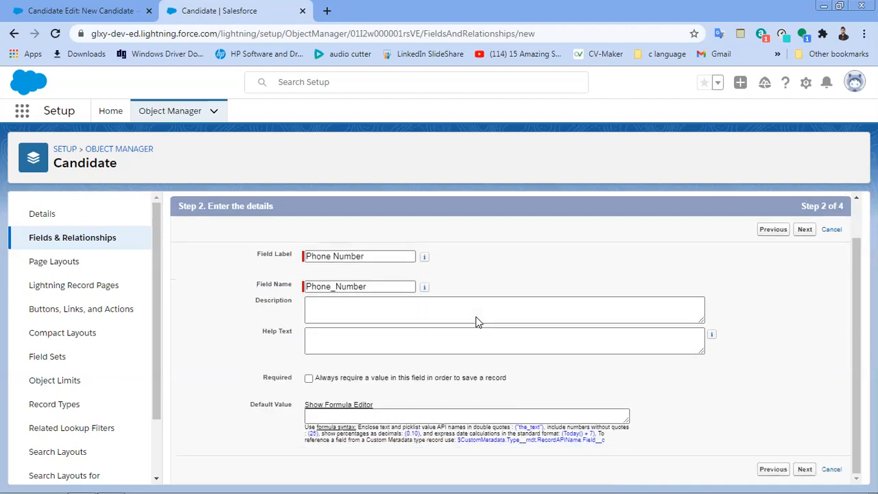
{"action": "left_click", "coordinate": [804, 469]}
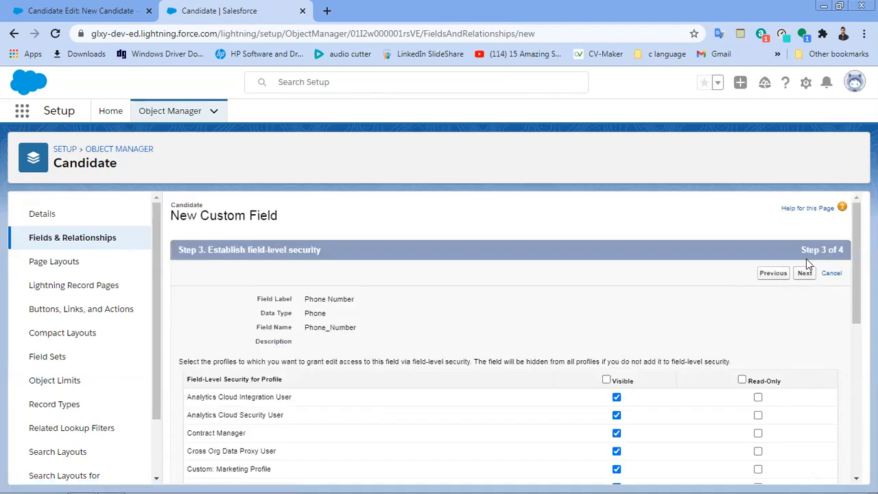
{"action": "left_click", "coordinate": [806, 274]}
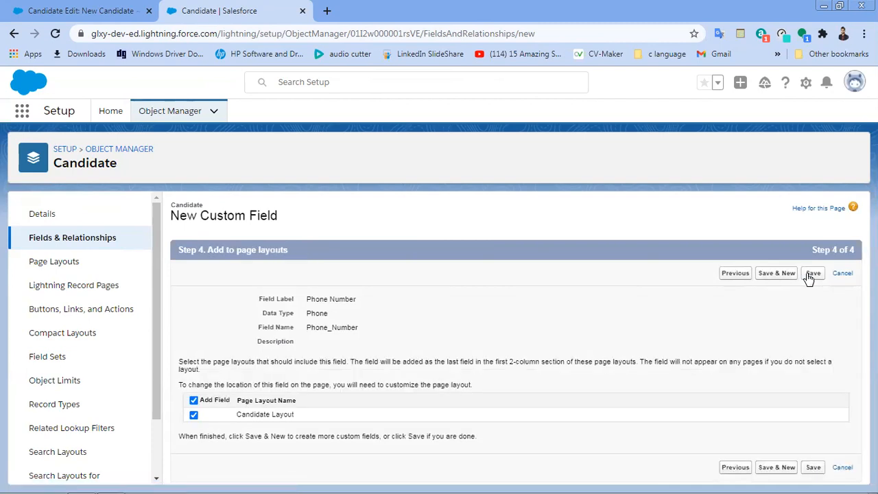
{"action": "left_click", "coordinate": [811, 274]}
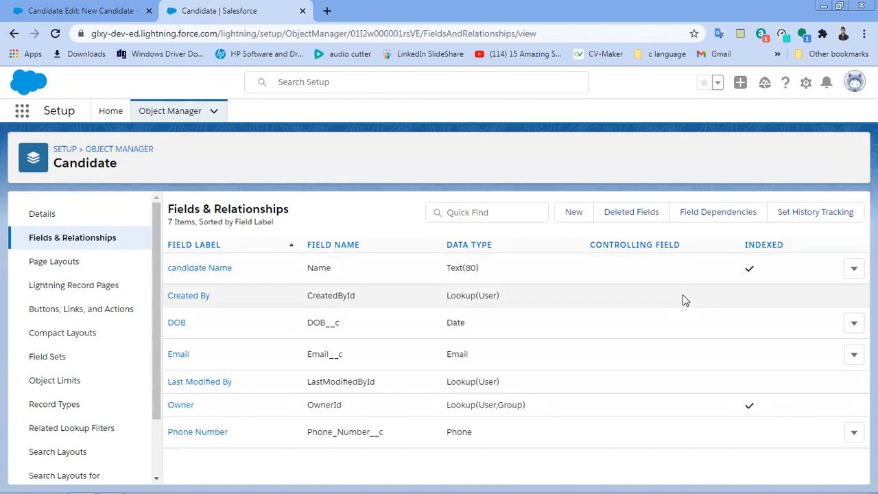
Step: Reload the Classic New Candidate form so the Phone Number field appears
{"action": "left_click", "coordinate": [61, 8]}
{"action": "left_click", "coordinate": [55, 33]}
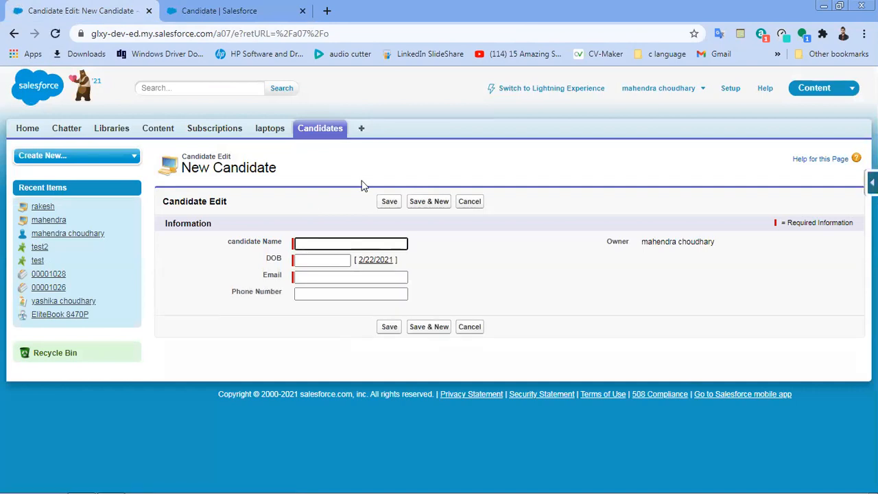
{"action": "left_click", "coordinate": [336, 296]}
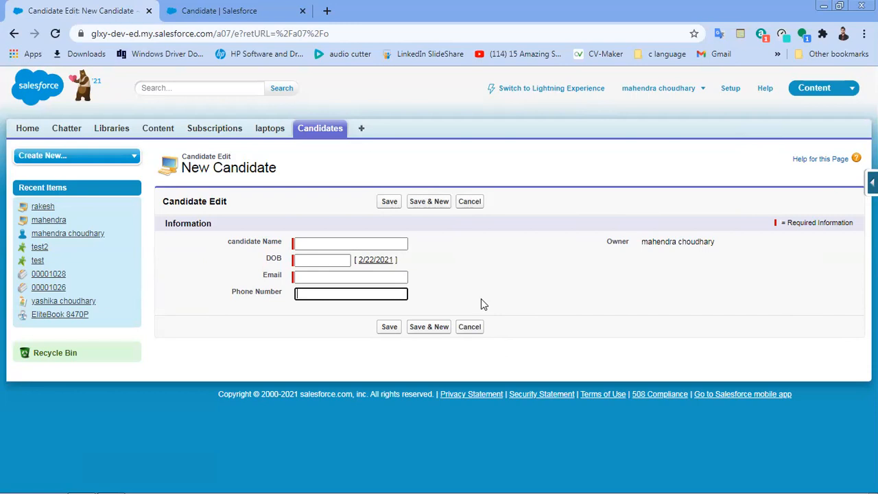
Step: Back in Setup, go to the Candidate object's Validation Rules list
{"action": "left_click", "coordinate": [220, 5]}
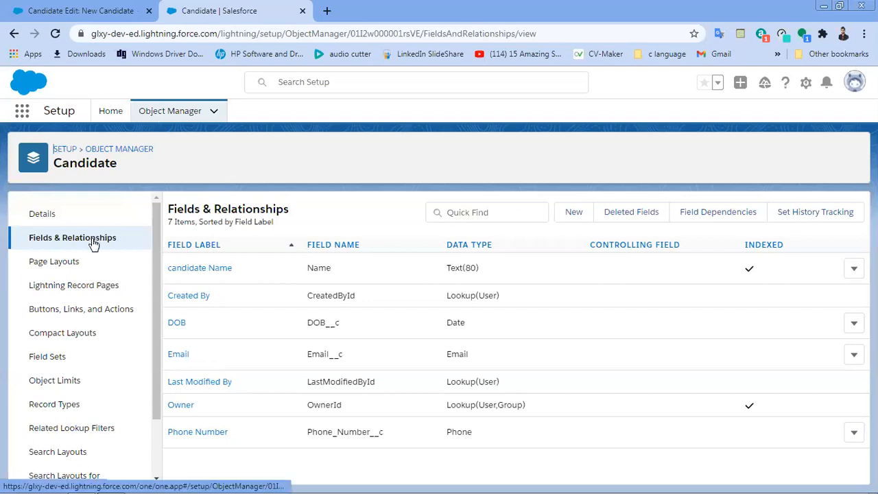
{"action": "scroll", "coordinate": [94, 245], "scroll_direction": "down", "scroll_amount": 2}
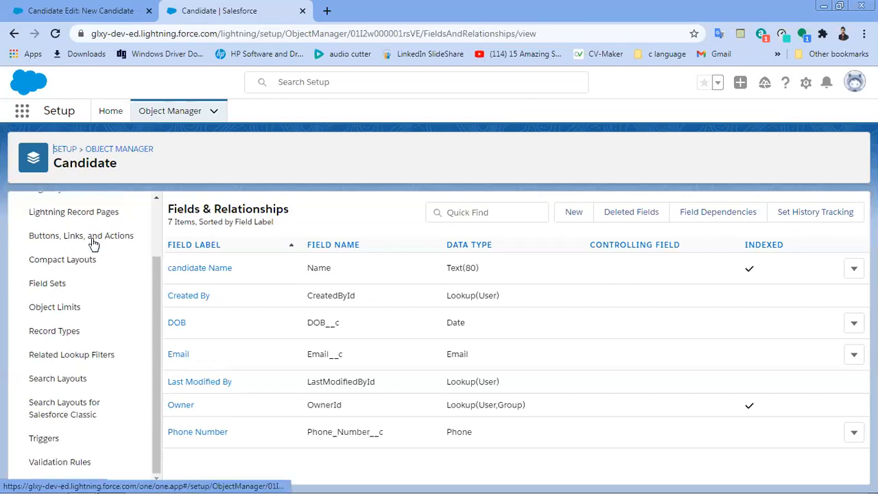
{"action": "left_click", "coordinate": [72, 464]}
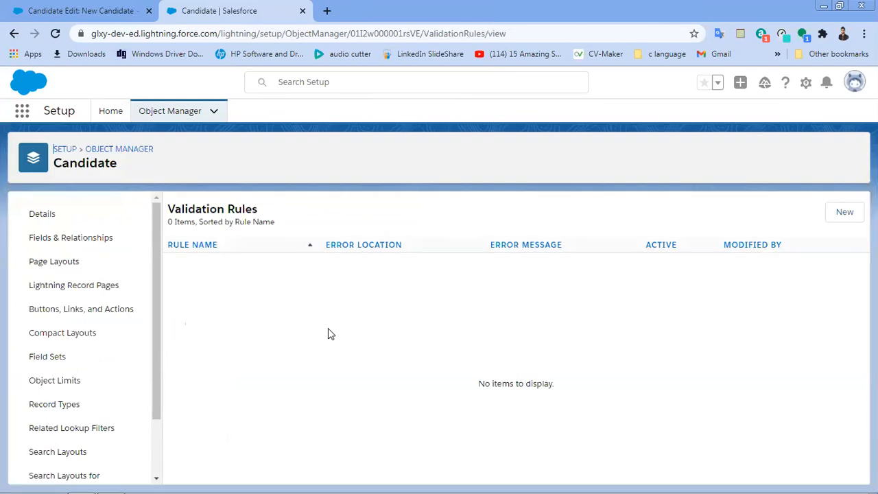
Step: Create a new Candidate validation rule named Phone_Number_Requred and scroll to its formula area
{"action": "left_click", "coordinate": [840, 211]}
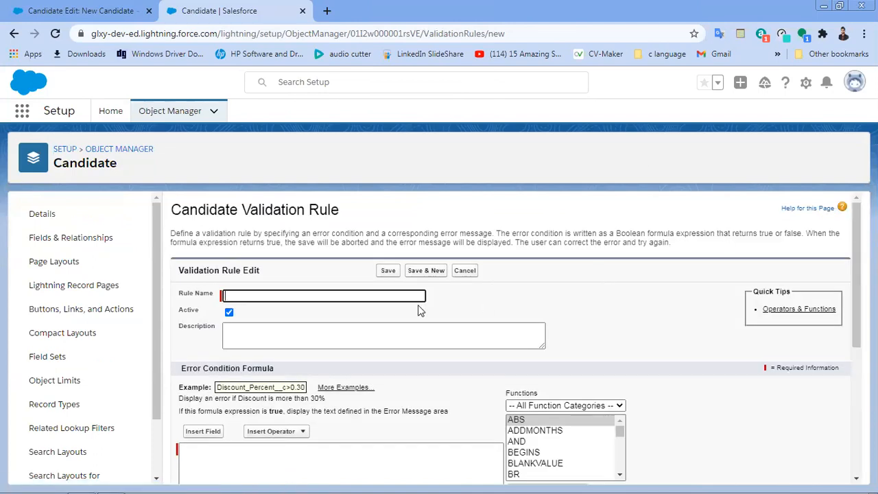
{"action": "type", "text": "Phone Number Requ"}
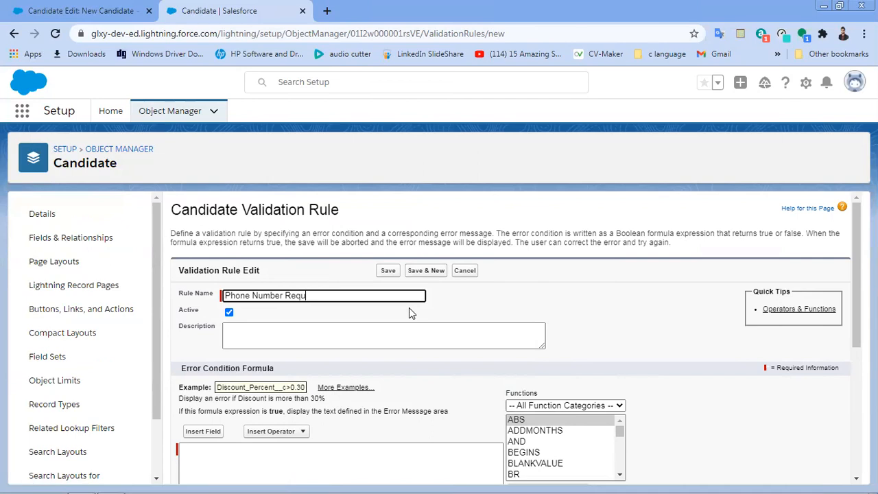
{"action": "type", "text": "red"}
{"action": "key", "text": "Tab"}
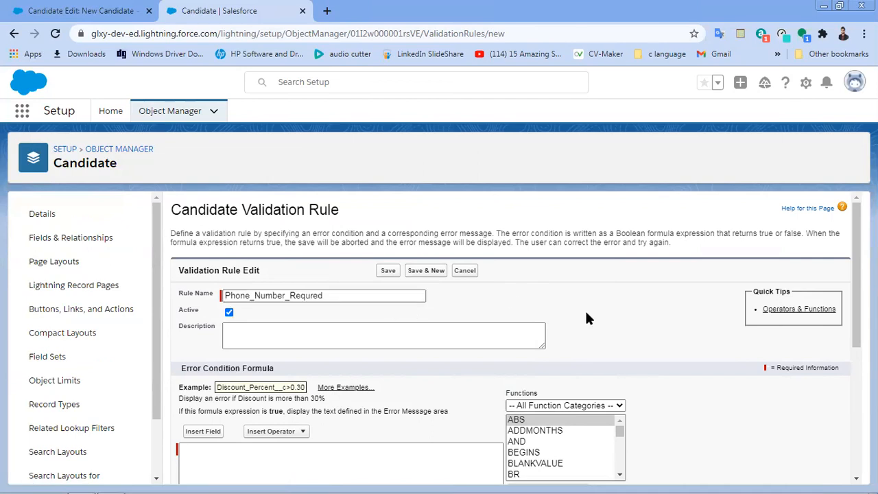
{"action": "scroll", "coordinate": [585, 318], "scroll_direction": "down", "scroll_amount": 2}
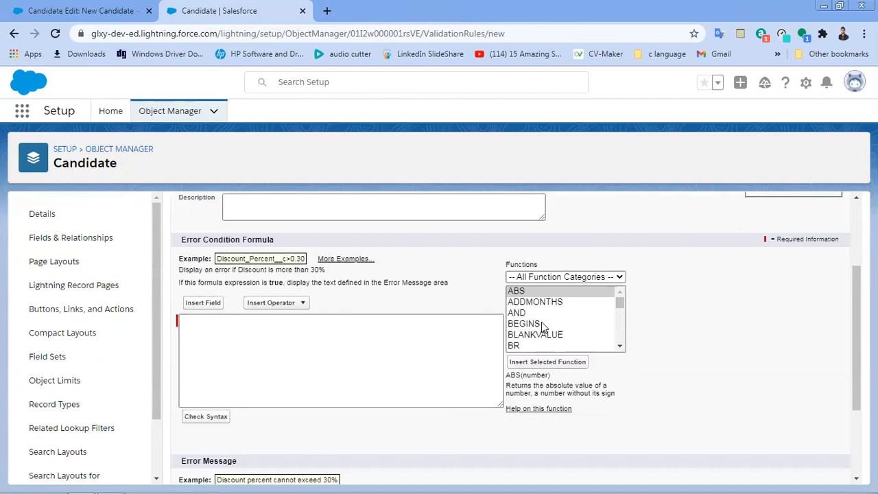
{"action": "scroll", "coordinate": [542, 326], "scroll_direction": "down", "scroll_amount": 2}
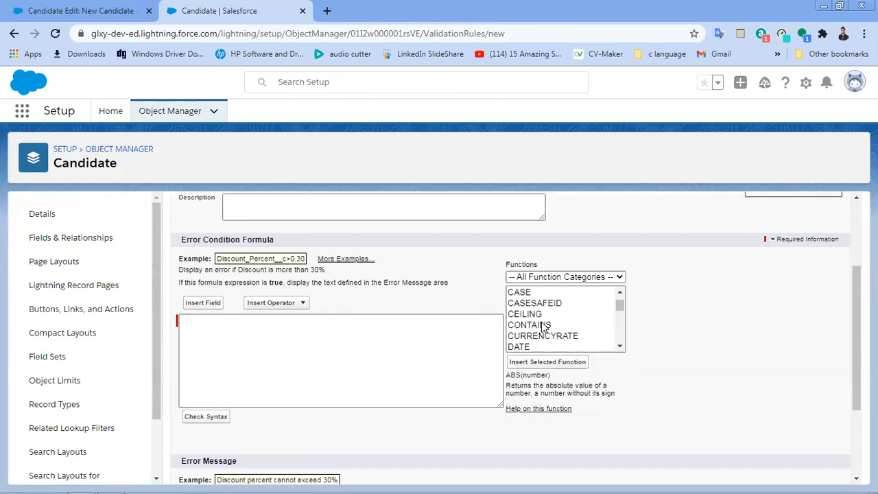
Step: Insert the Phone_Number__c field into the error condition formula
{"action": "left_click", "coordinate": [205, 304]}
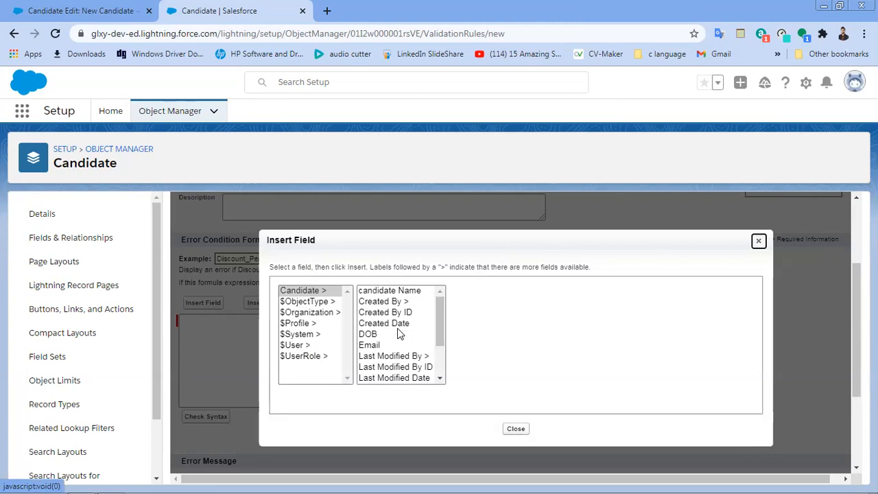
{"action": "scroll", "coordinate": [397, 329], "scroll_direction": "down", "scroll_amount": 2}
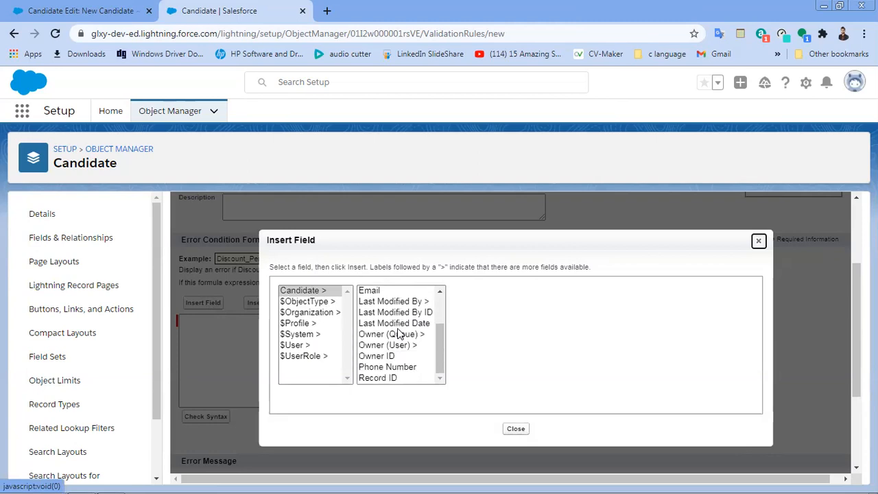
{"action": "left_click", "coordinate": [389, 367]}
{"action": "left_click", "coordinate": [500, 358]}
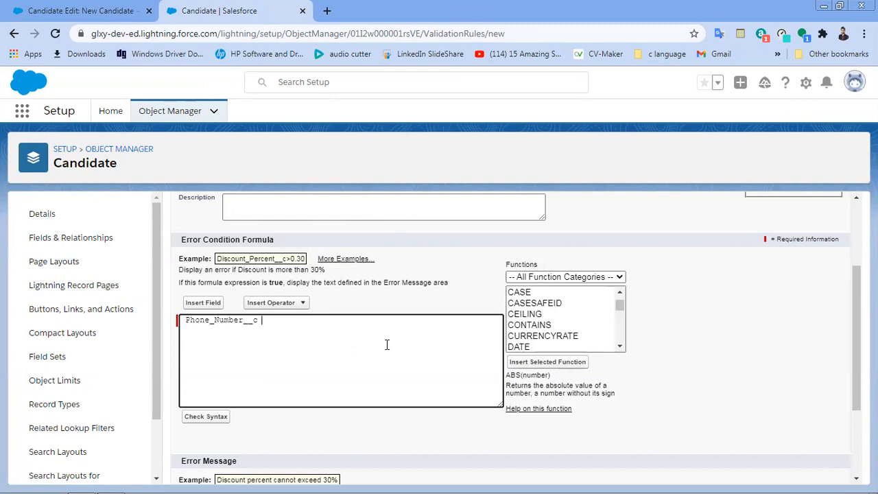
Step: Add the ISBLANK function to the formula
{"action": "scroll", "coordinate": [558, 337], "scroll_direction": "down", "scroll_amount": 4}
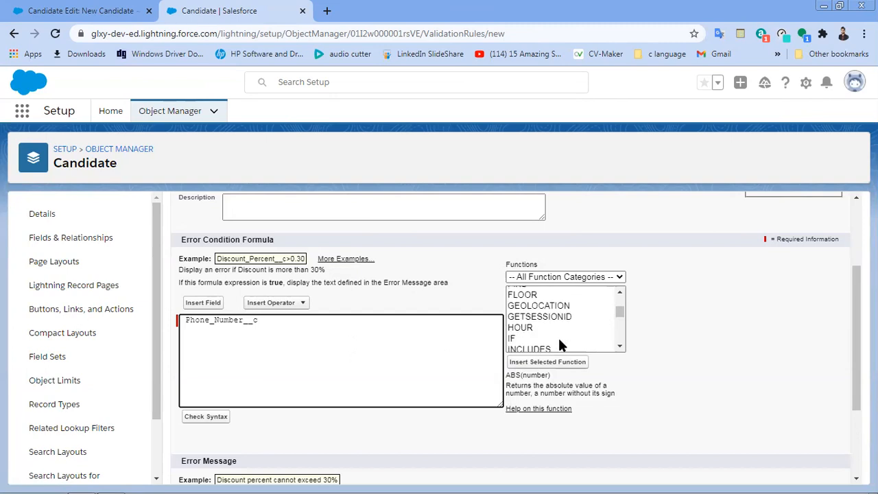
{"action": "scroll", "coordinate": [566, 328], "scroll_direction": "down", "scroll_amount": 2}
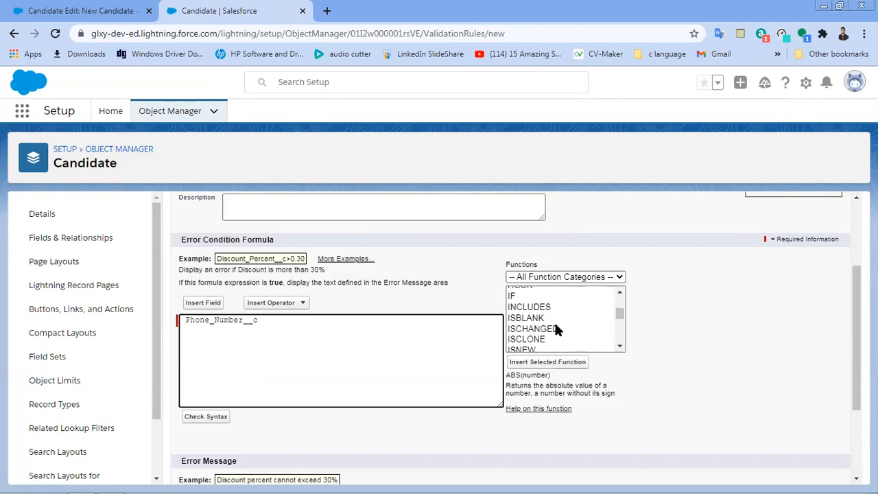
{"action": "scroll", "coordinate": [553, 327], "scroll_direction": "down", "scroll_amount": 2}
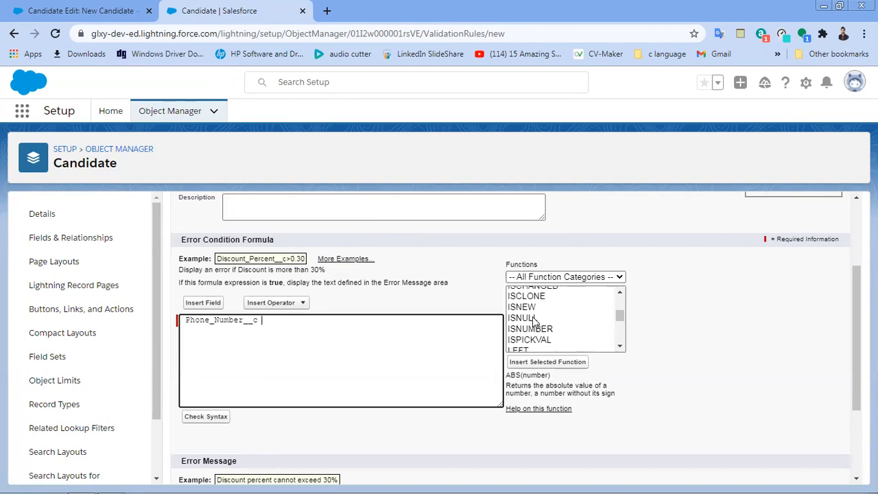
{"action": "scroll", "coordinate": [533, 320], "scroll_direction": "up", "scroll_amount": 3}
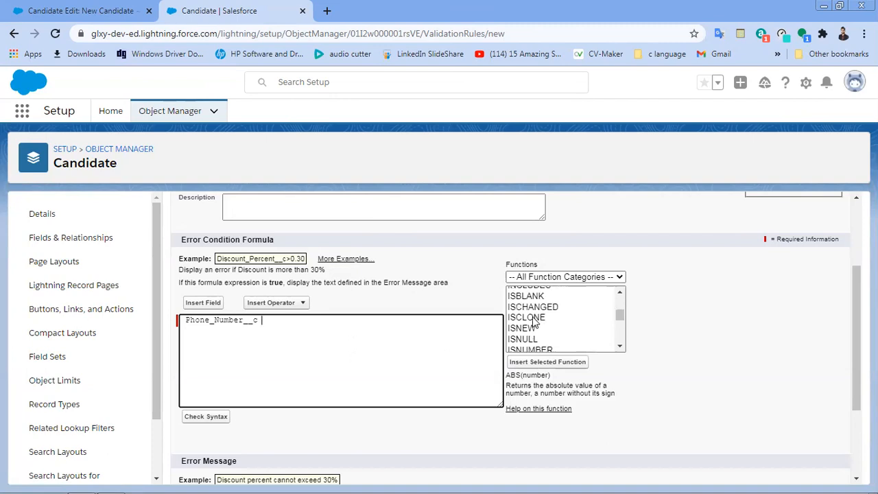
{"action": "left_click", "coordinate": [534, 341]}
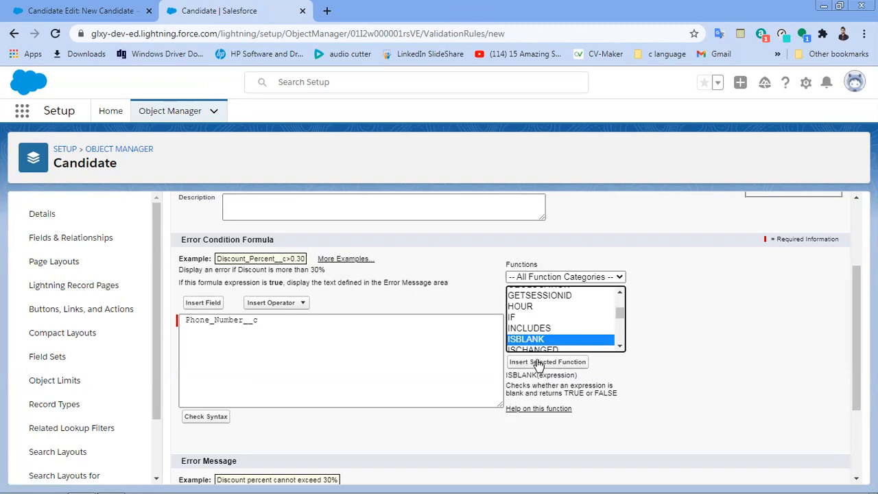
{"action": "left_click", "coordinate": [539, 362]}
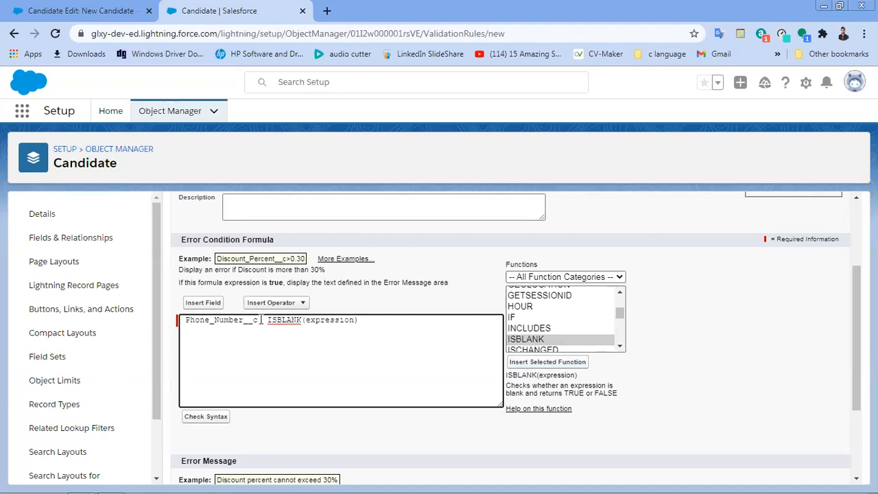
Step: Move Phone_Number__c into ISBLANK's placeholder so the formula reads ISBLANK(Phone_Number__c)
{"action": "left_click_drag", "start_coordinate": [262, 321], "coordinate": [182, 319]}
{"action": "key", "text": "ctrl+x"}
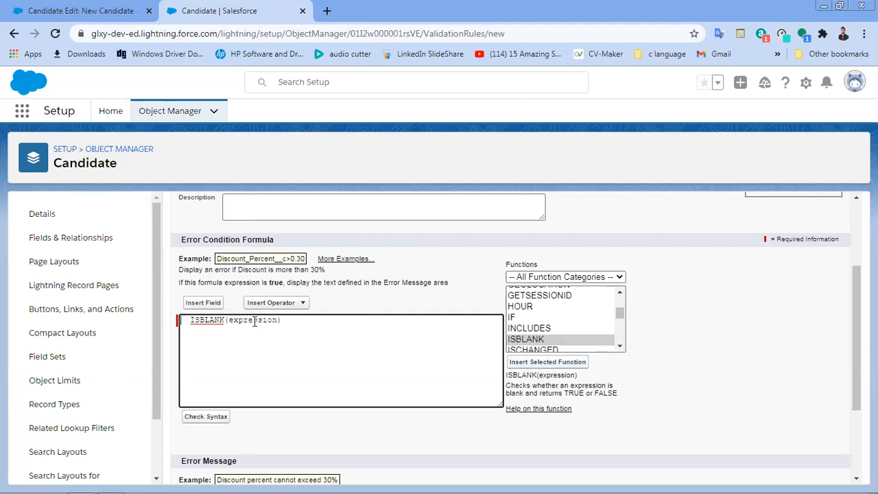
{"action": "double_click", "coordinate": [260, 321]}
{"action": "key", "text": "ctrl+v"}
{"action": "left_click", "coordinate": [233, 321]}
{"action": "key", "text": "BackSpace"}
Step: Enter error message 'phone number can not be blanck', check syntax, and save the rule
{"action": "scroll", "coordinate": [312, 398], "scroll_direction": "down", "scroll_amount": 2}
{"action": "left_click", "coordinate": [312, 398]}
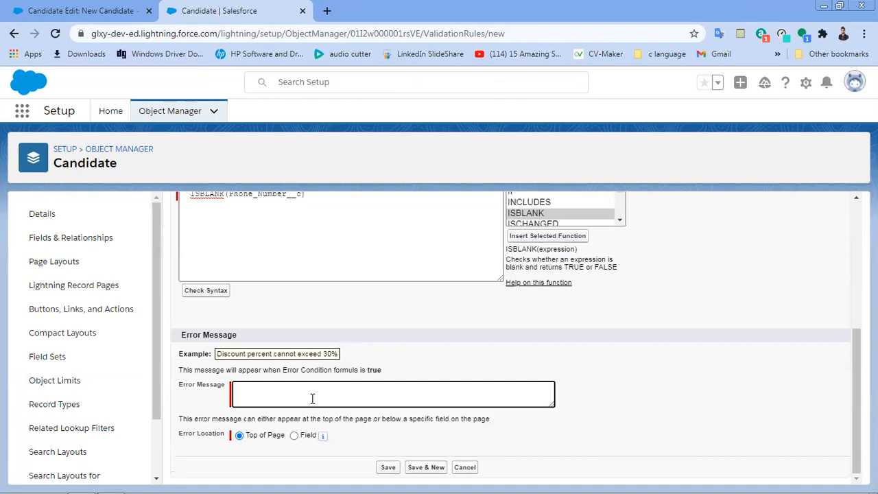
{"action": "type", "text": "phone number can not be blanck"}
{"action": "scroll", "coordinate": [436, 339], "scroll_direction": "up", "scroll_amount": 2}
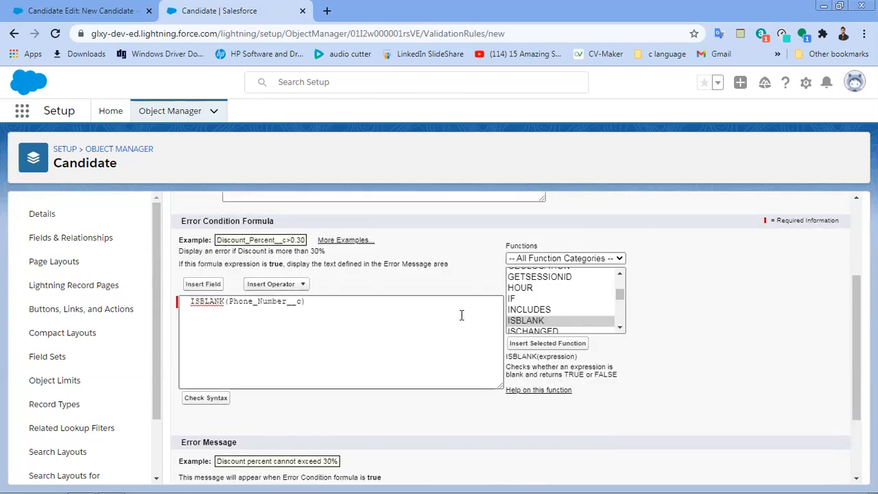
{"action": "scroll", "coordinate": [461, 314], "scroll_direction": "down", "scroll_amount": 2}
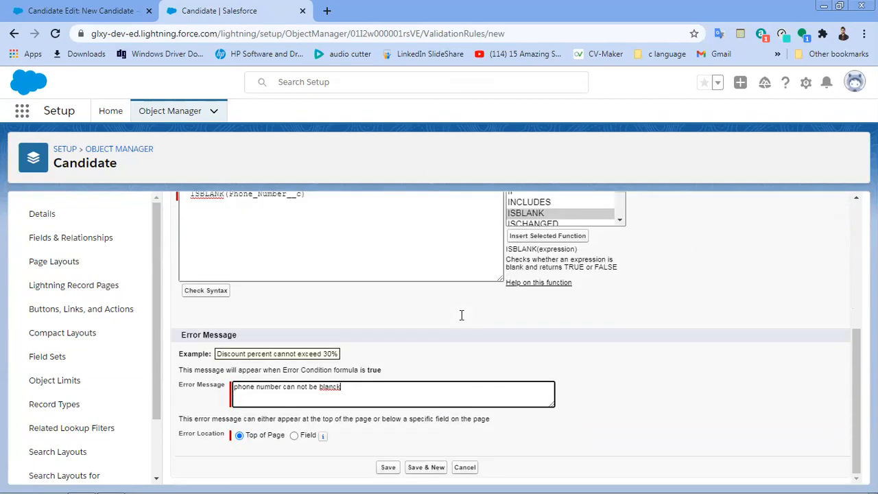
{"action": "scroll", "coordinate": [462, 315], "scroll_direction": "up", "scroll_amount": 2}
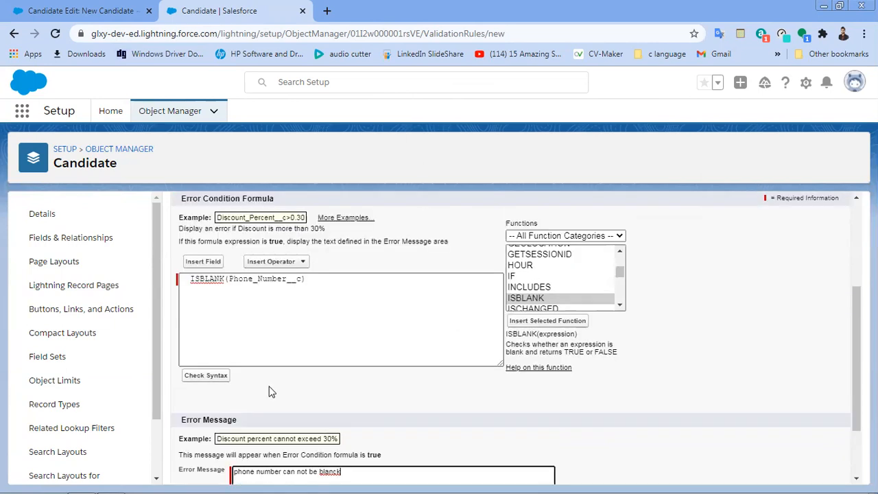
{"action": "left_click", "coordinate": [206, 376]}
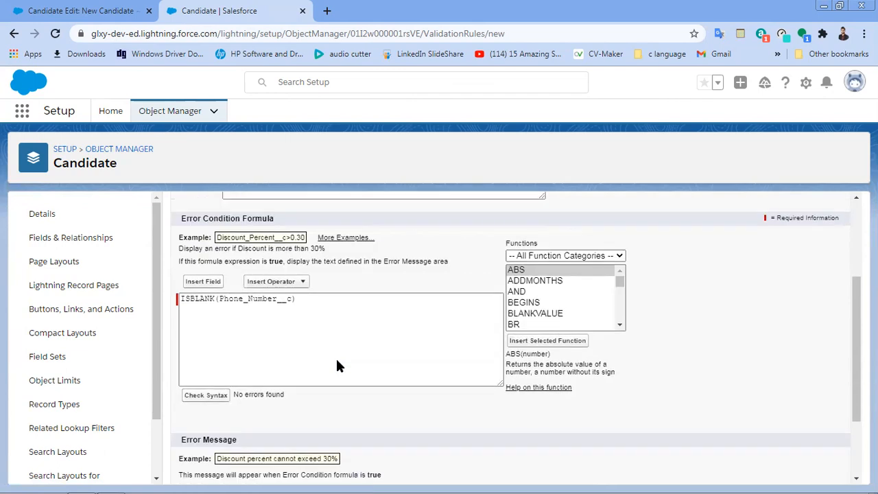
{"action": "scroll", "coordinate": [336, 366], "scroll_direction": "up", "scroll_amount": 2}
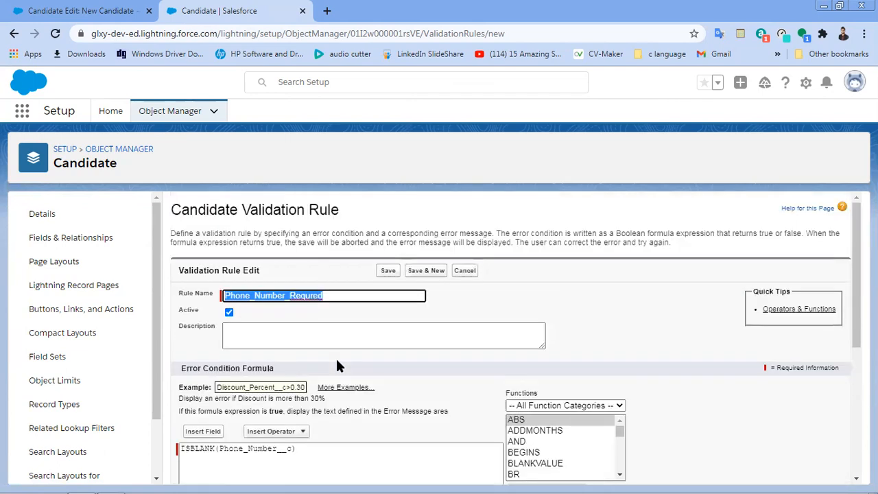
{"action": "left_click", "coordinate": [385, 272]}
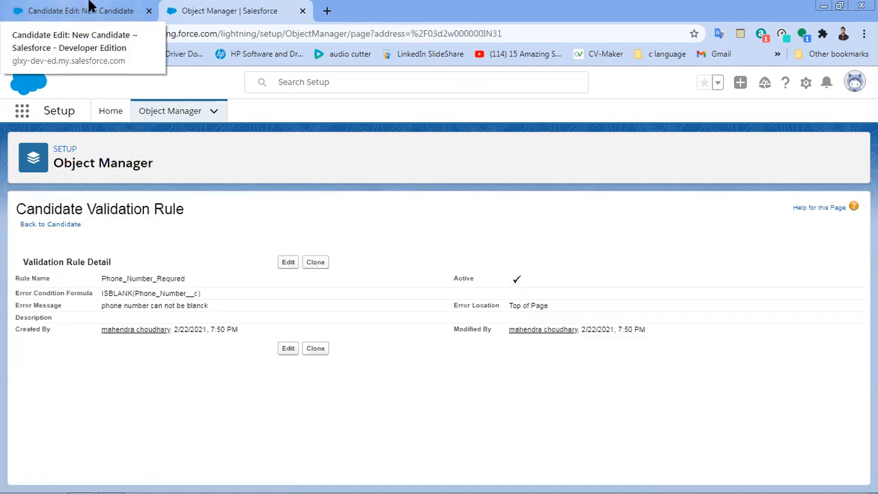
Step: Reload the blank New Candidate form twice, checking the saved validation rule tab in between
{"action": "left_click", "coordinate": [88, 8]}
{"action": "left_click", "coordinate": [55, 33]}
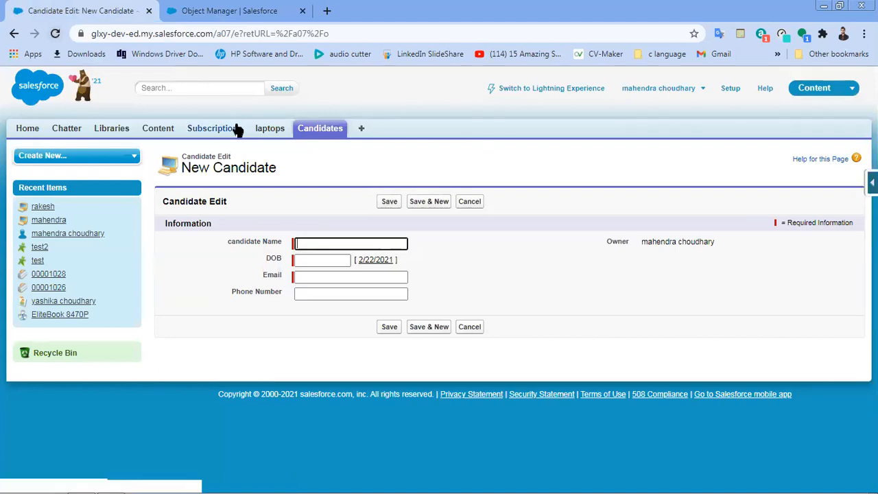
{"action": "left_click", "coordinate": [56, 34]}
{"action": "left_click", "coordinate": [229, 9]}
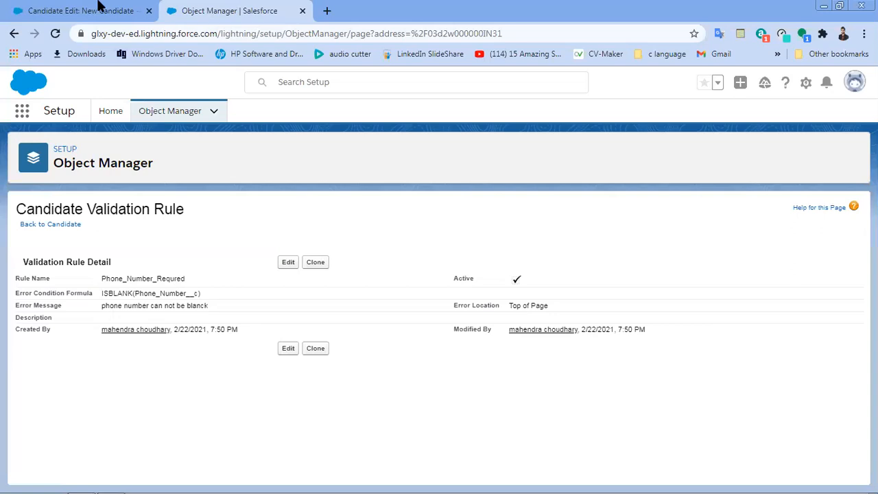
{"action": "left_click", "coordinate": [98, 7]}
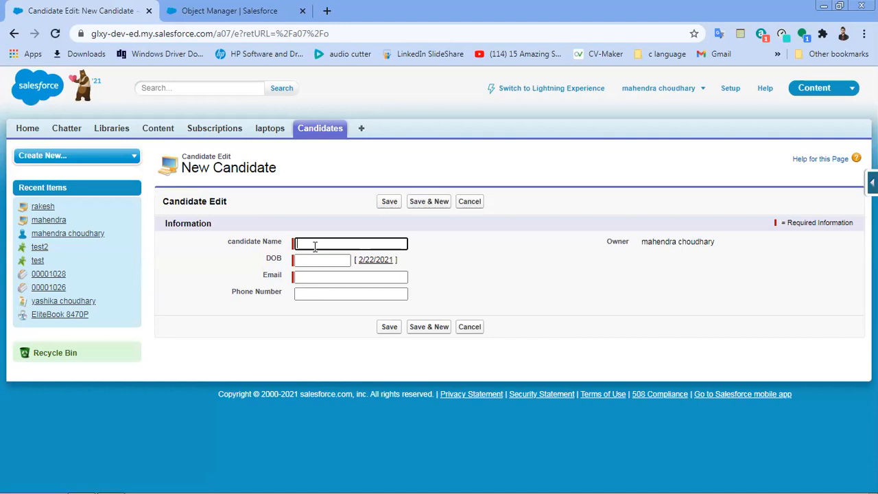
Step: Enter the candidate's name, pick the 1st as date of birth, and fill in their e-mail
{"action": "type", "text": "roshan"}
{"action": "key", "text": "Tab"}
{"action": "left_click", "coordinate": [326, 306]}
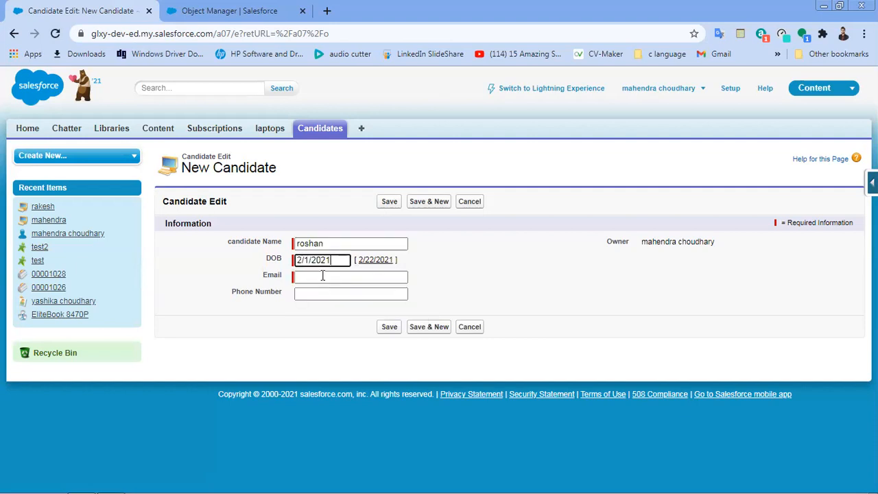
{"action": "left_click", "coordinate": [322, 276]}
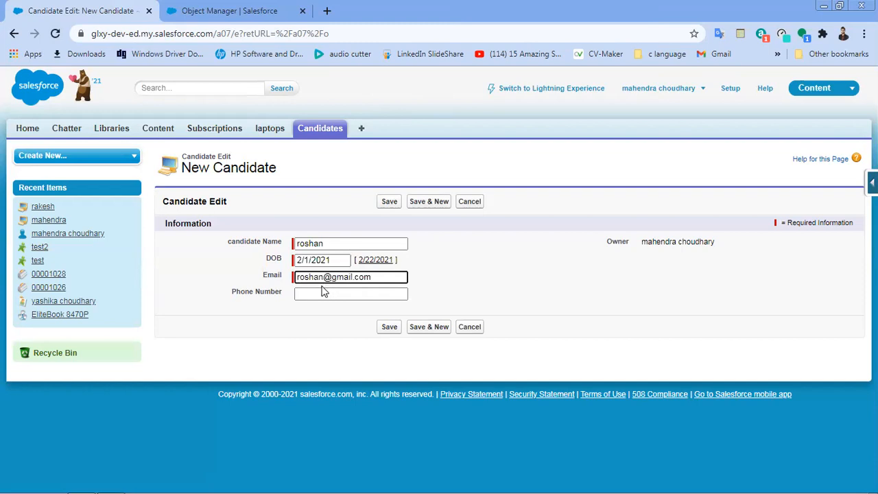
Step: Save with Phone Number left empty and confirm the 'phone number can not be blanck' error
{"action": "left_click", "coordinate": [323, 293]}
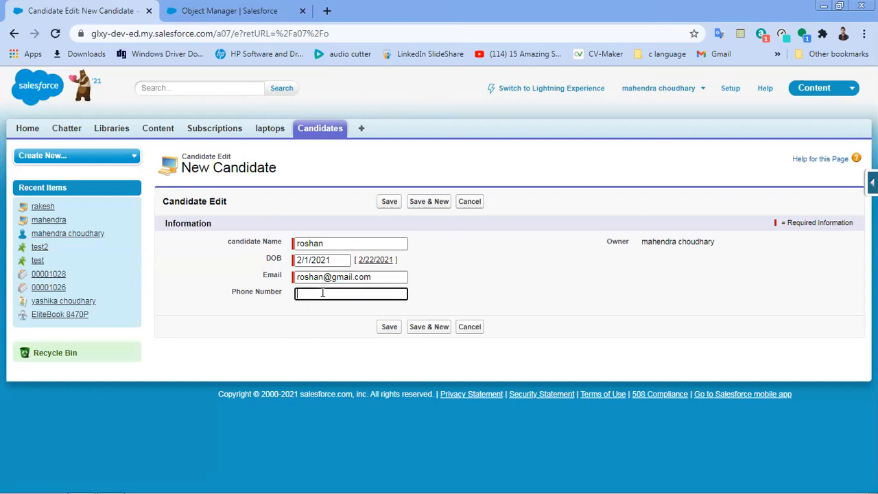
{"action": "left_click", "coordinate": [389, 329]}
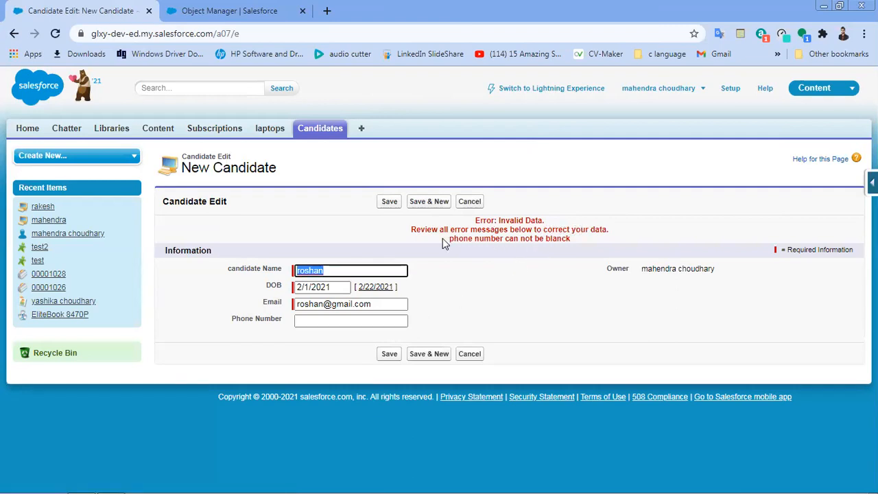
{"action": "left_click_drag", "start_coordinate": [449, 239], "coordinate": [572, 238]}
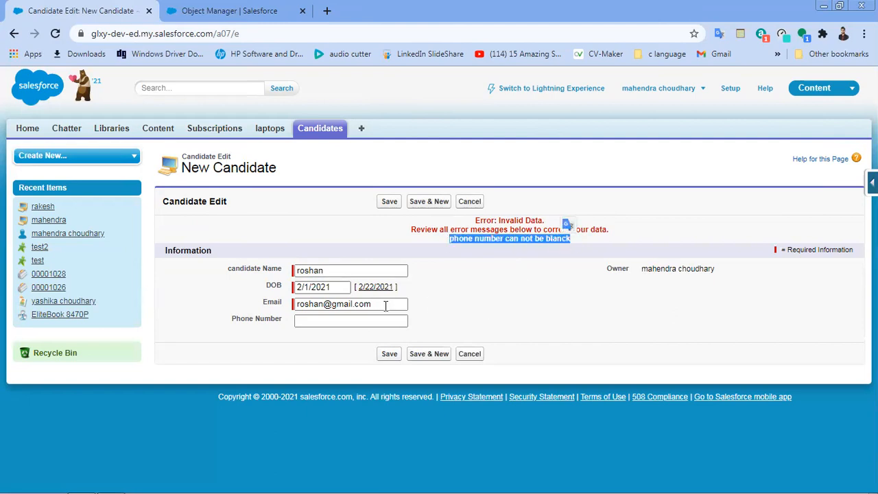